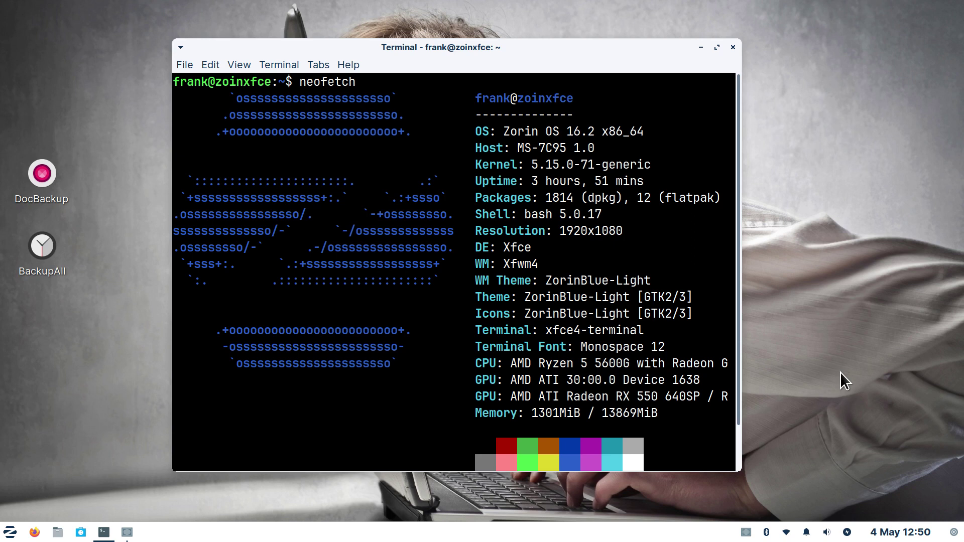
# Step: Examine the resolution and desktop environment in the neofetch output and close the terminal
pyautogui.click(954, 532)
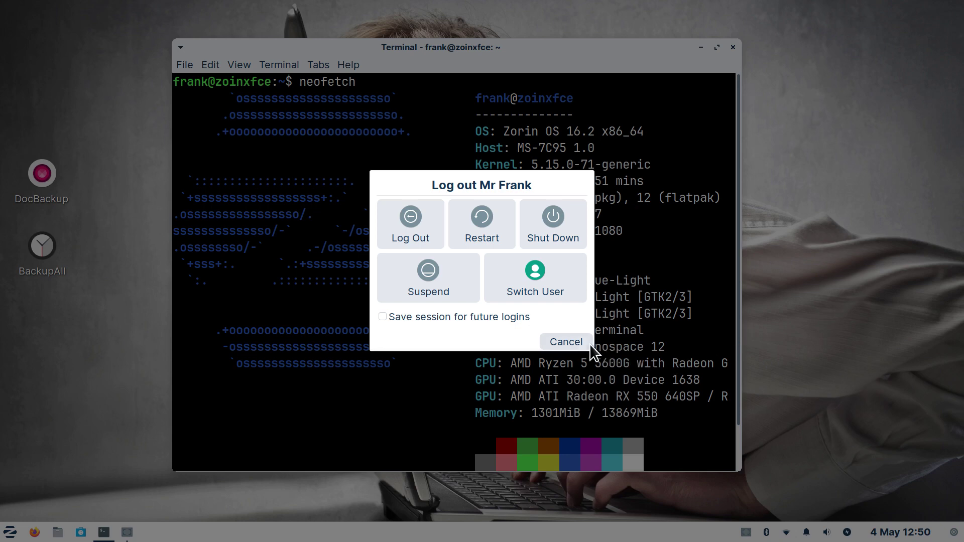
pyautogui.click(567, 341)
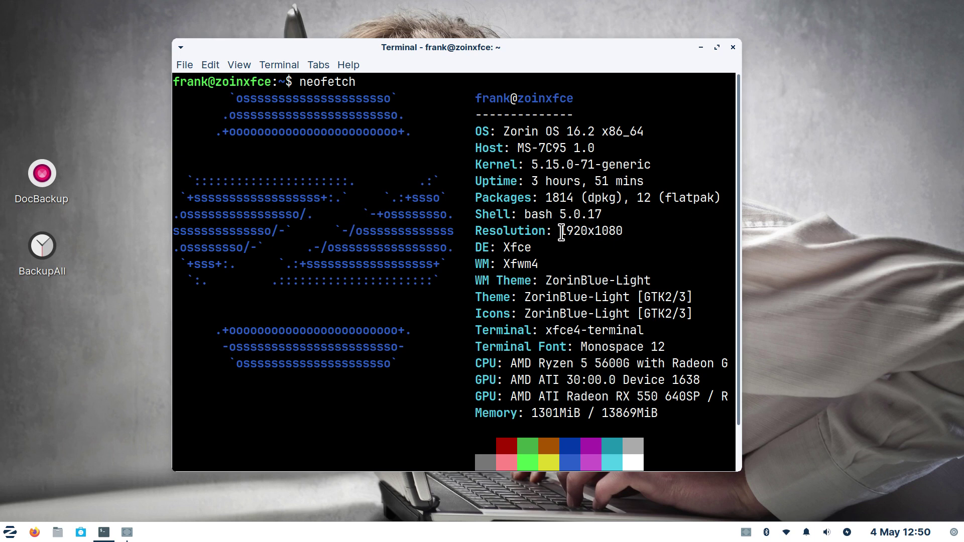
pyautogui.moveTo(560, 231); pyautogui.dragTo(624, 232)
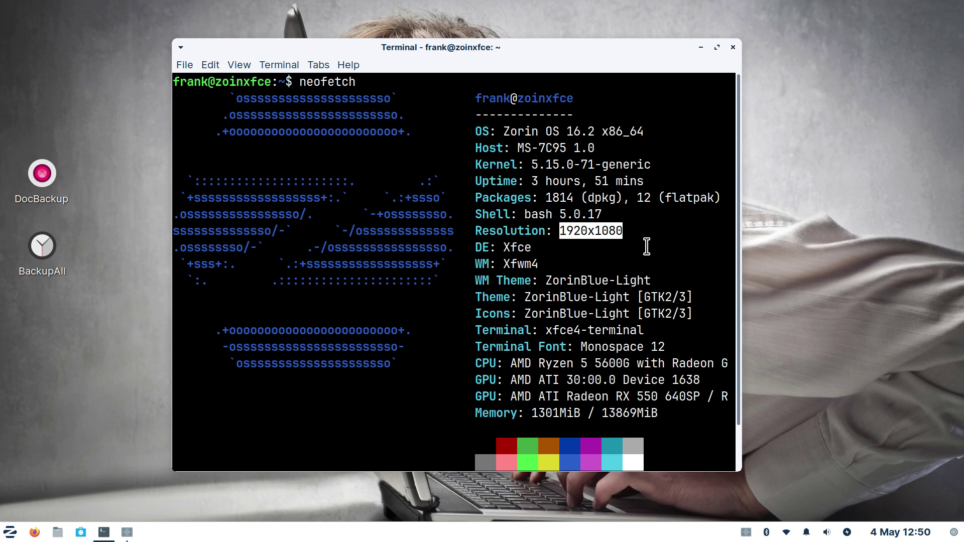
pyautogui.moveTo(502, 250); pyautogui.dragTo(536, 250)
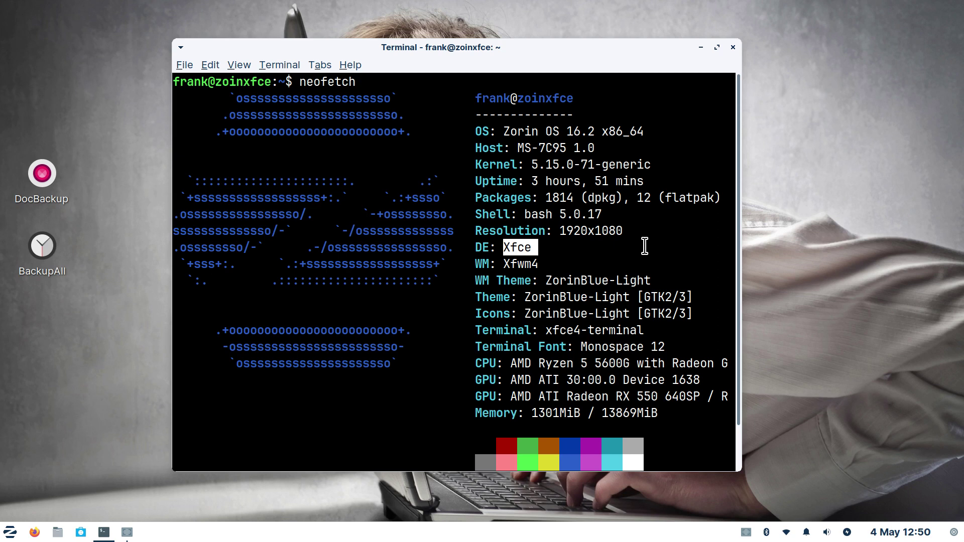
pyautogui.hotkey('alt', 'F4')
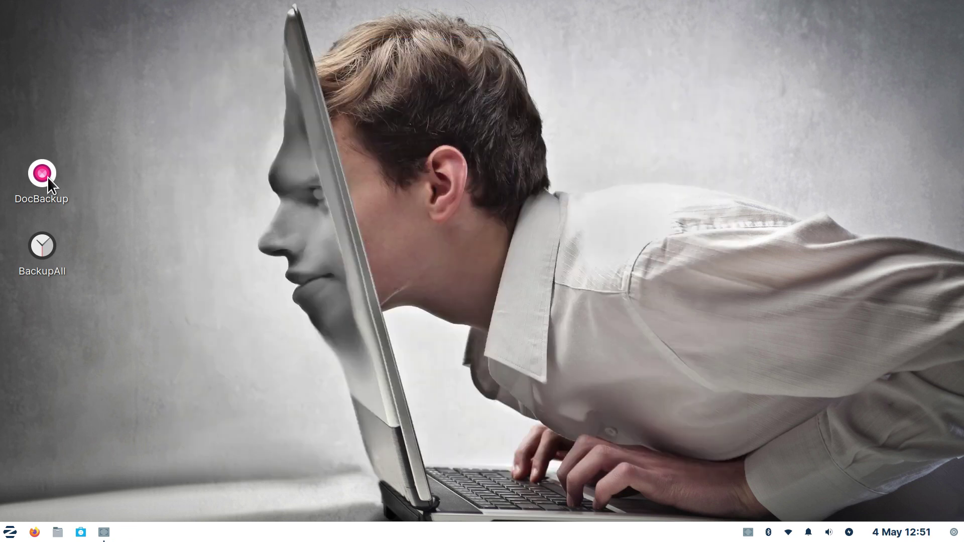
# Step: Open the file manager, check the contents of the Documents folder and return to the home folder
pyautogui.moveTo(67, 266)
pyautogui.click(57, 532)
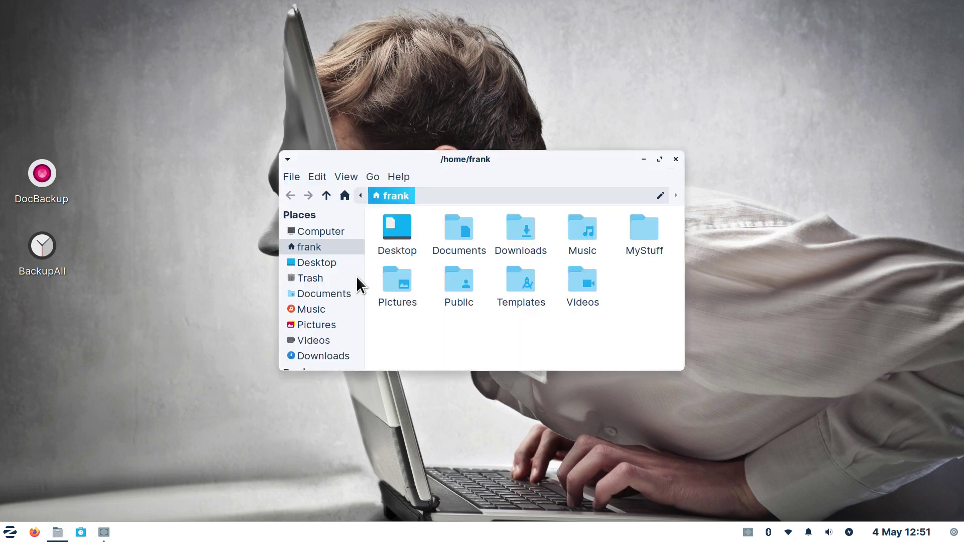
pyautogui.moveTo(508, 168); pyautogui.dragTo(635, 99)
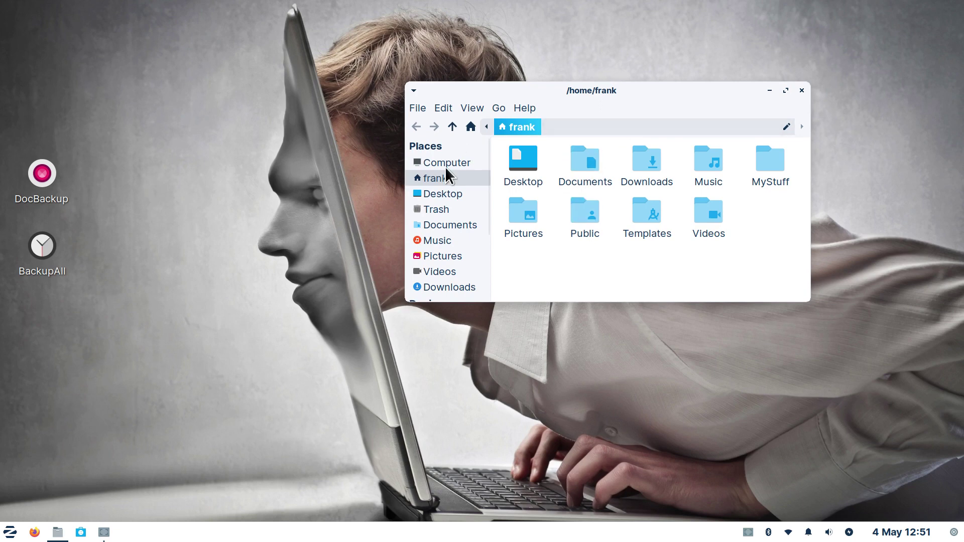
pyautogui.click(576, 159)
pyautogui.doubleClick(576, 159)
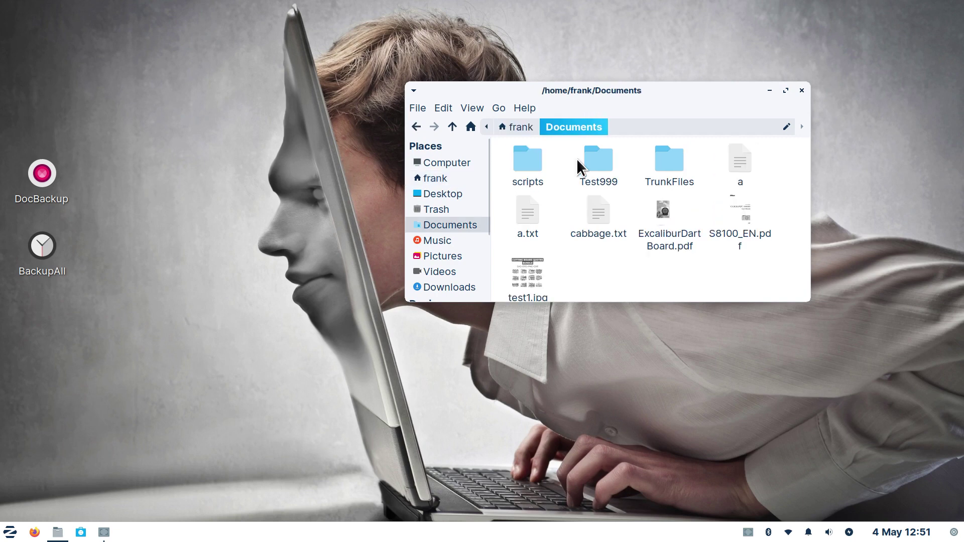
pyautogui.hotkey('alt', 'Left')
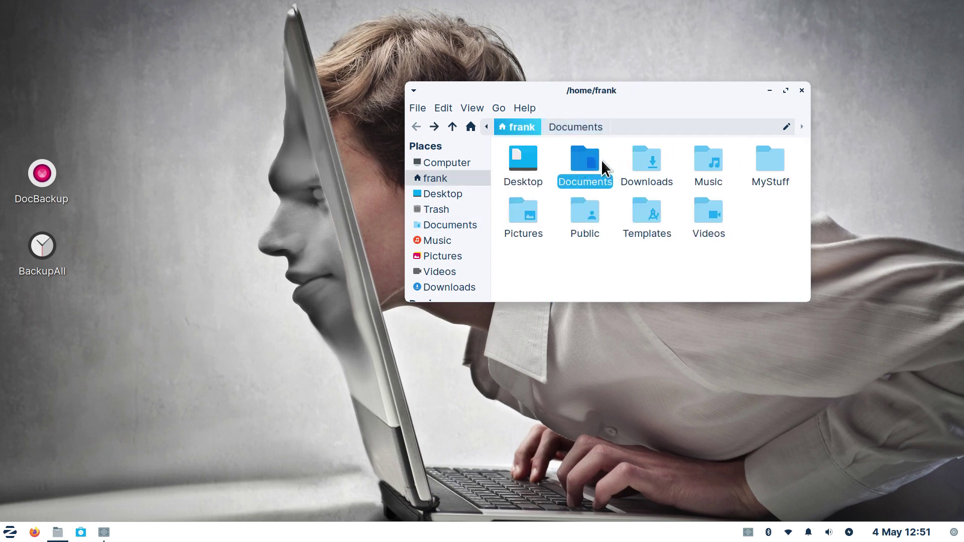
# Step: Look through the Music and Pictures folders and the scripts folder inside Documents
pyautogui.doubleClick(712, 158)
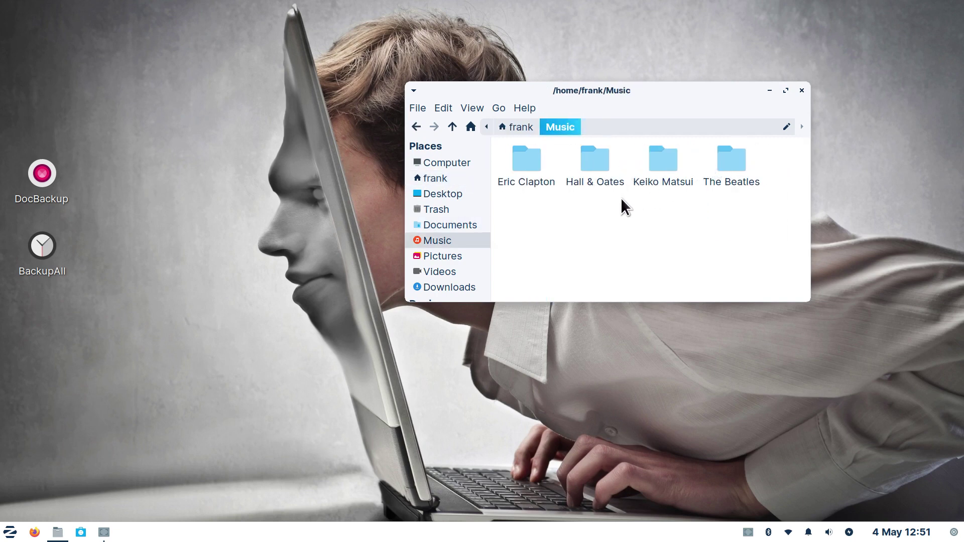
pyautogui.hotkey('alt', 'Left')
pyautogui.click(524, 213)
pyautogui.doubleClick(524, 212)
pyautogui.hotkey('alt', 'Left')
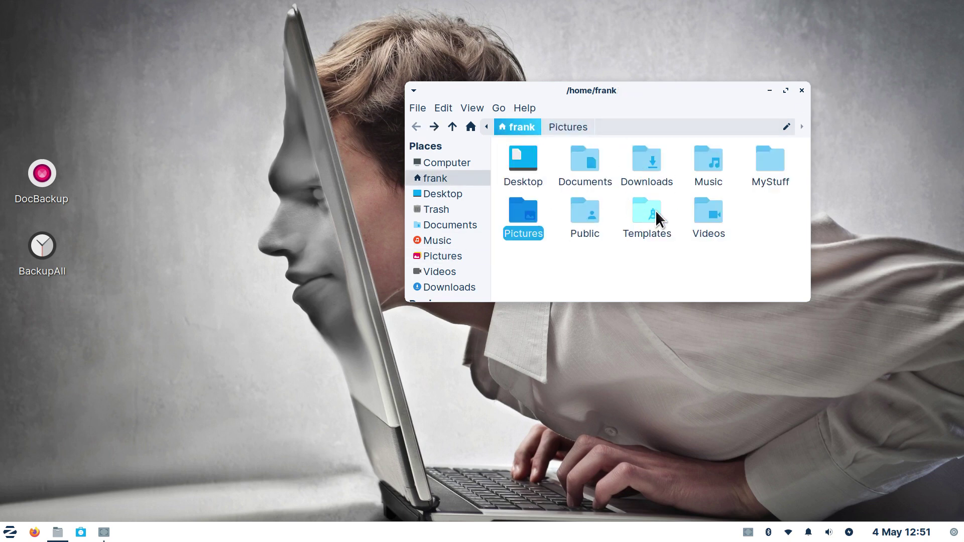
pyautogui.doubleClick(587, 163)
pyautogui.doubleClick(531, 161)
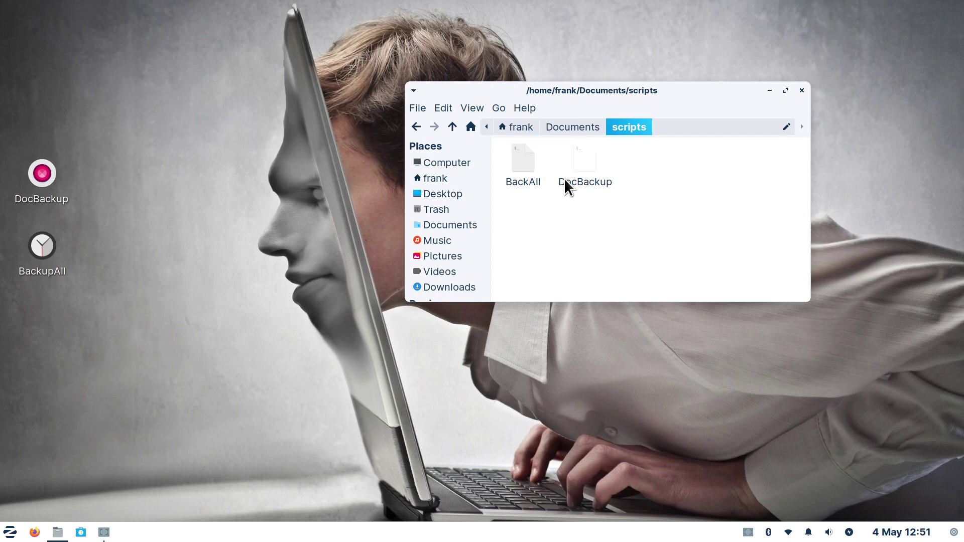
# Step: Check the contents and capacity of the USB2, USB1 and BACKUP drives, including the DEMOFILES folder on BACKUP
pyautogui.moveTo(489, 171); pyautogui.dragTo(485, 253)
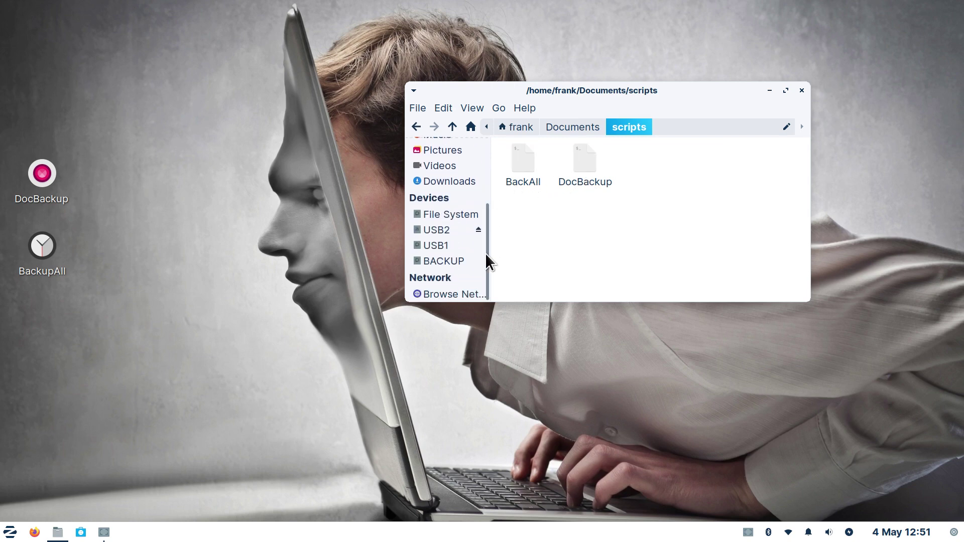
pyautogui.click(438, 225)
pyautogui.click(440, 244)
pyautogui.click(447, 262)
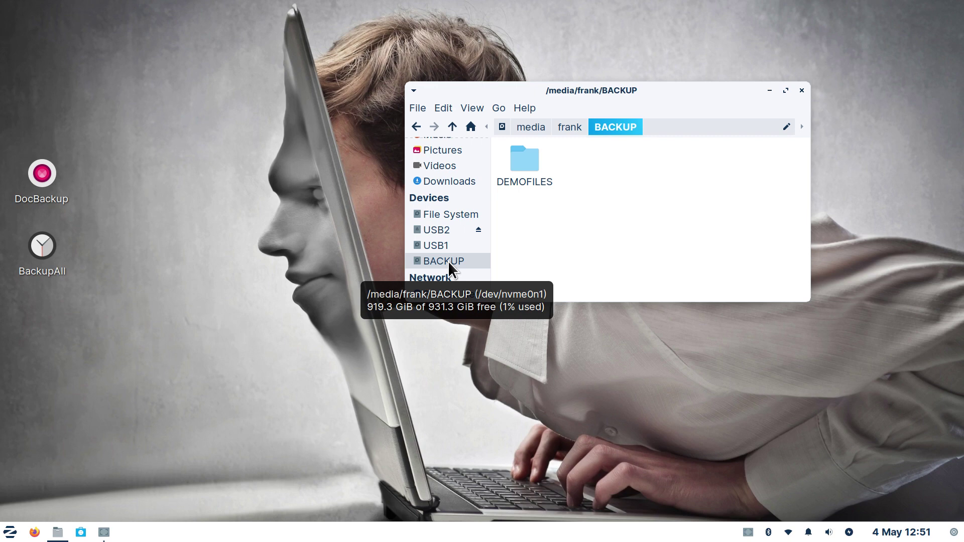
pyautogui.click(441, 244)
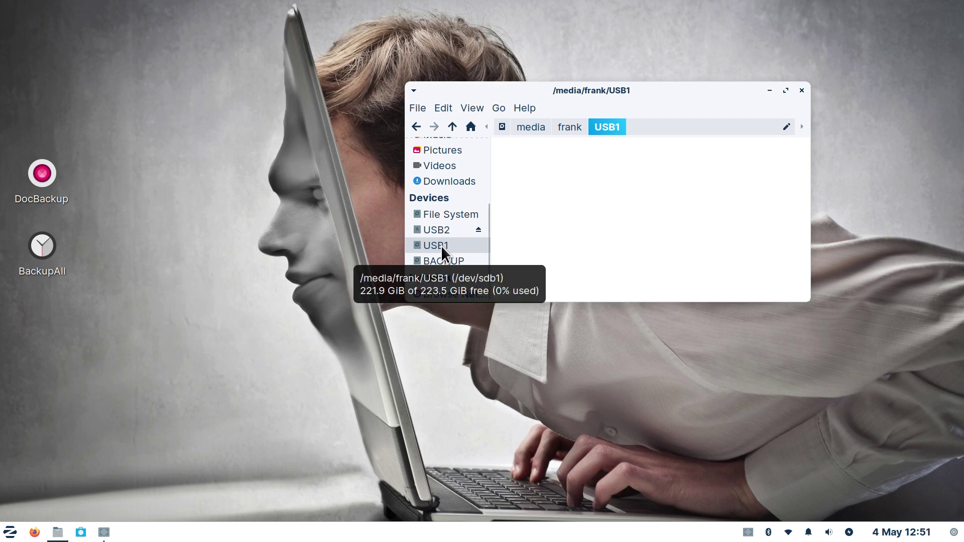
pyautogui.click(446, 230)
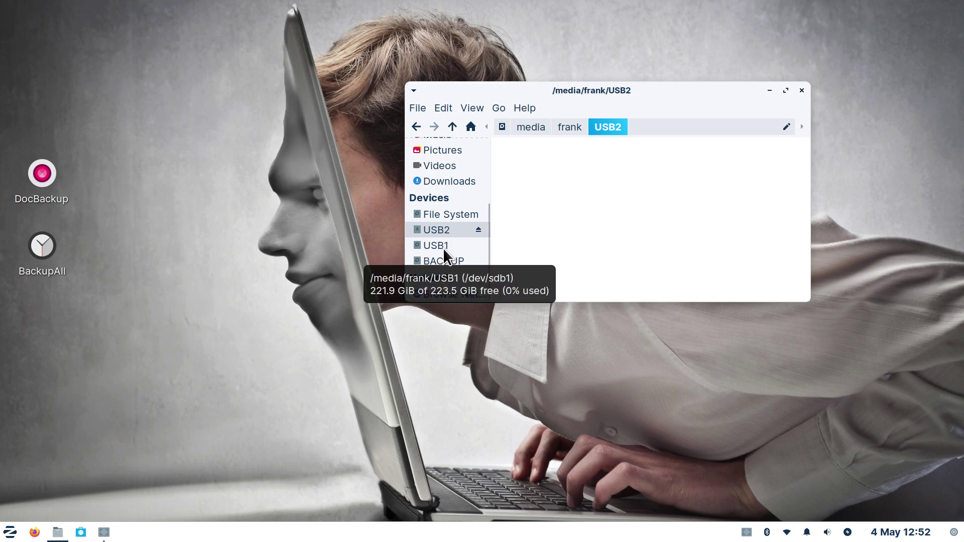
pyautogui.click(443, 246)
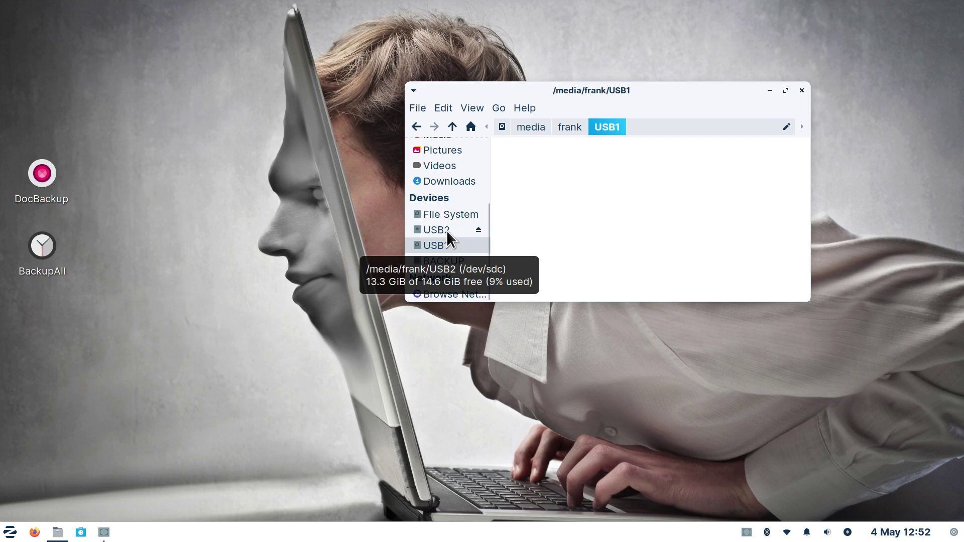
pyautogui.click(451, 260)
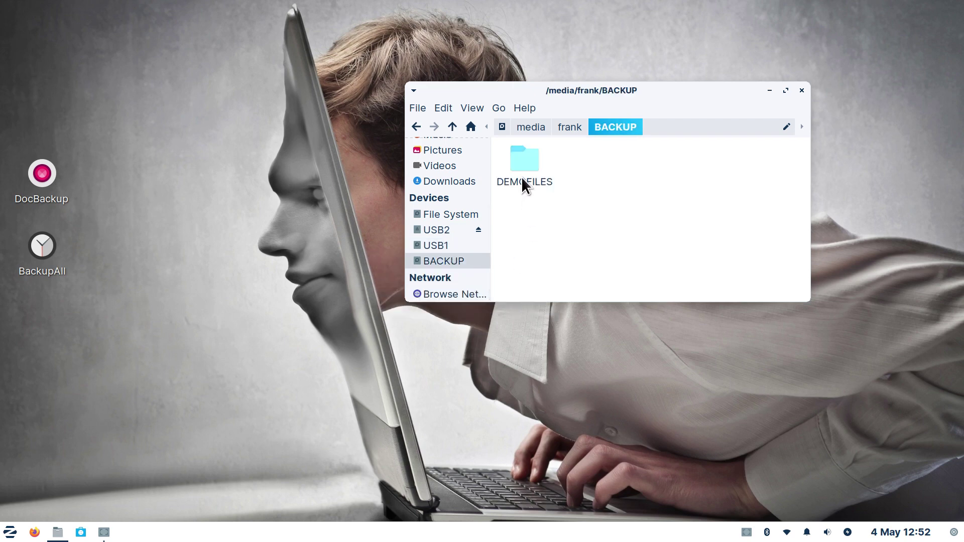
pyautogui.click(526, 157)
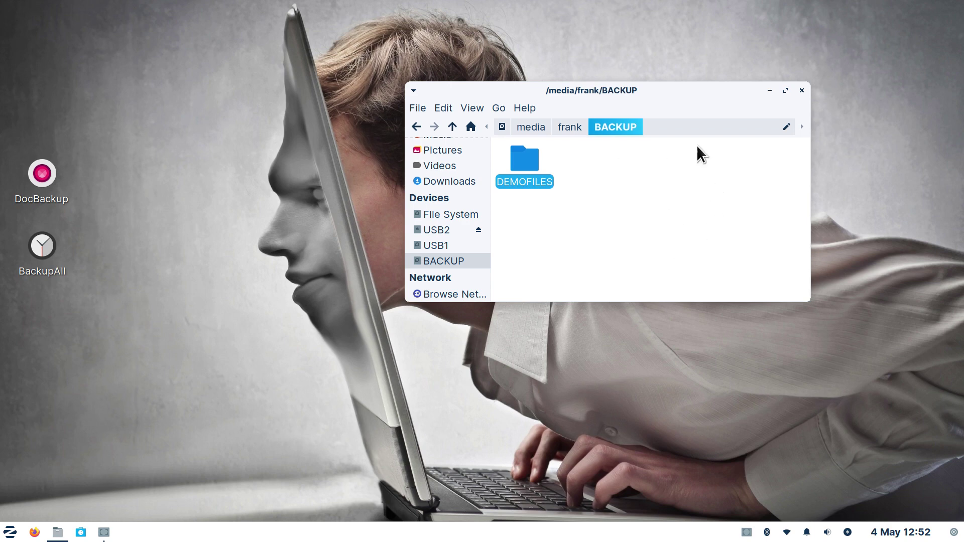
# Step: Go to the scripts folder inside Documents and place the file manager window in the desktop's upper-right area
pyautogui.moveTo(682, 97); pyautogui.dragTo(726, 97)
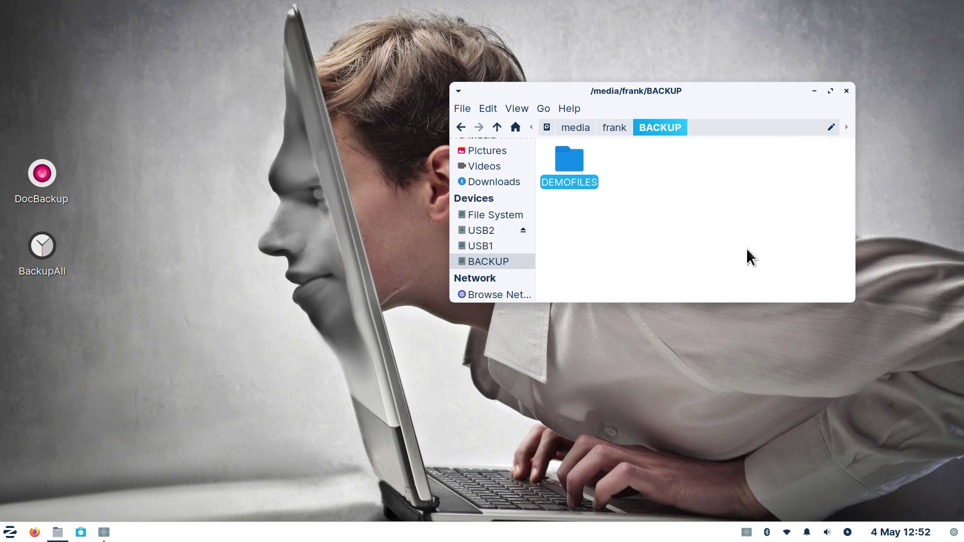
pyautogui.scroll(3, 495, 266)
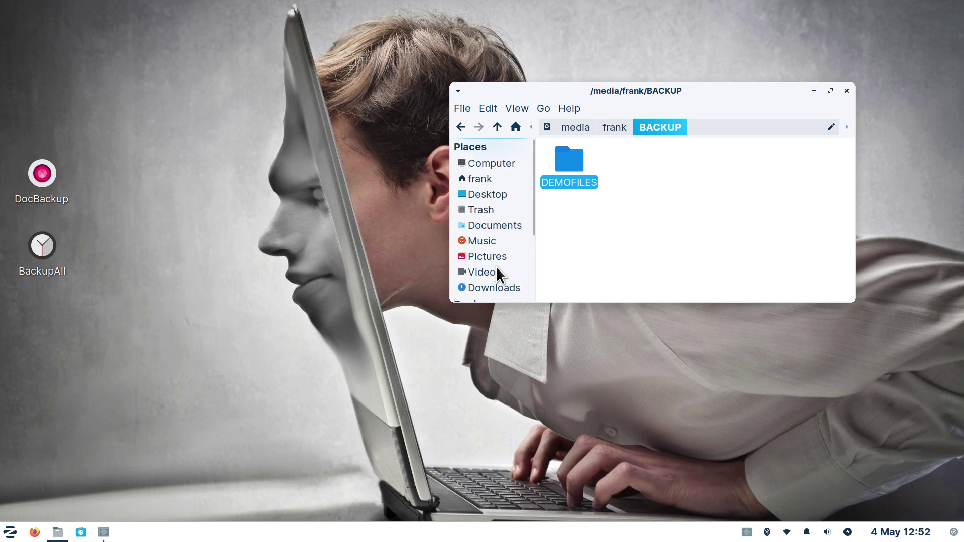
pyautogui.click(477, 179)
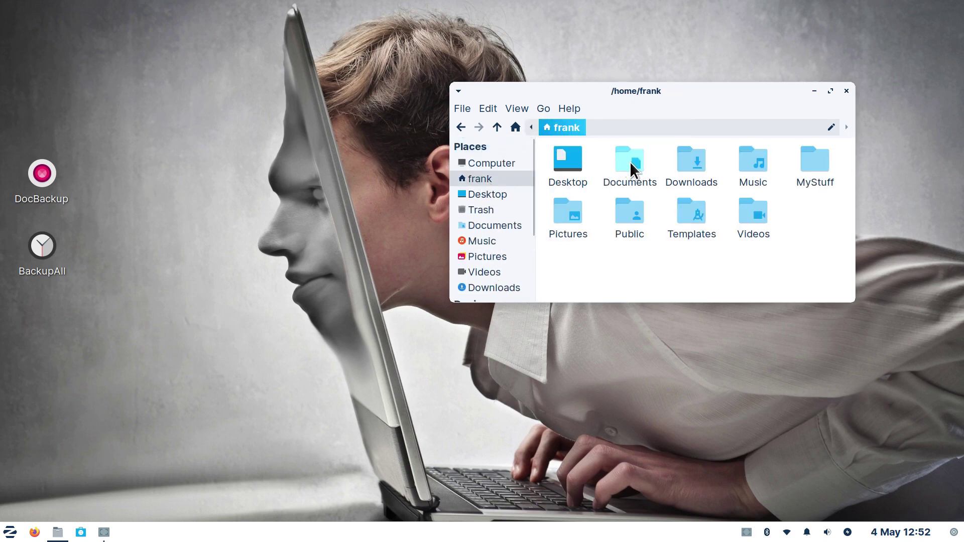
pyautogui.doubleClick(630, 162)
pyautogui.doubleClick(565, 159)
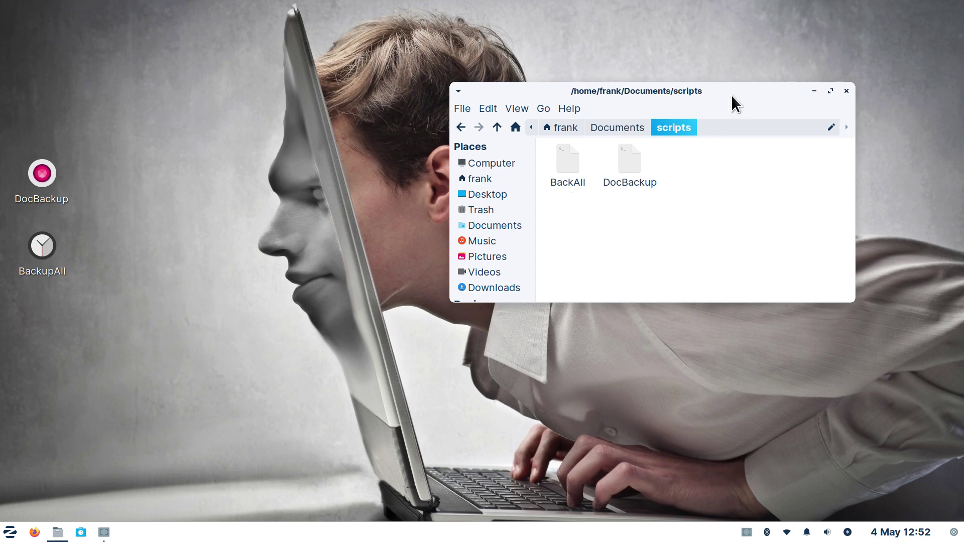
pyautogui.moveTo(732, 96); pyautogui.dragTo(801, 32)
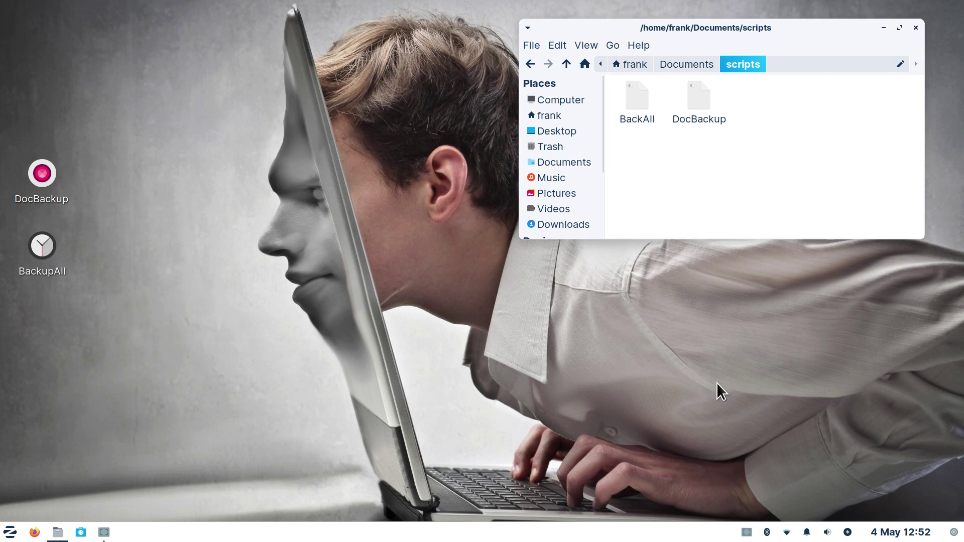
# Step: Open three more file manager windows on the scripts folder and arrange all four in a two-by-two grid, keeping the upper-right one active
pyautogui.hotkey('ctrl', 'n')
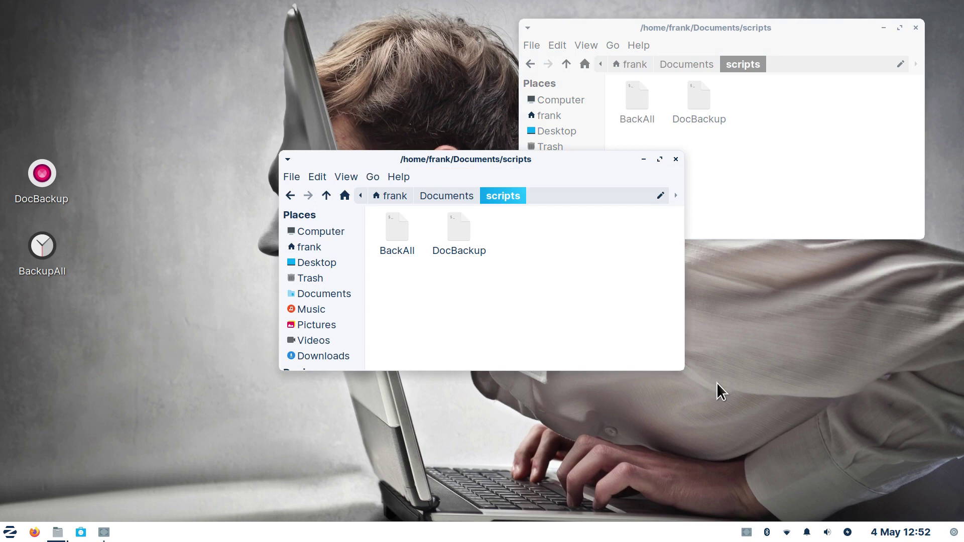
pyautogui.moveTo(555, 160); pyautogui.dragTo(353, 40)
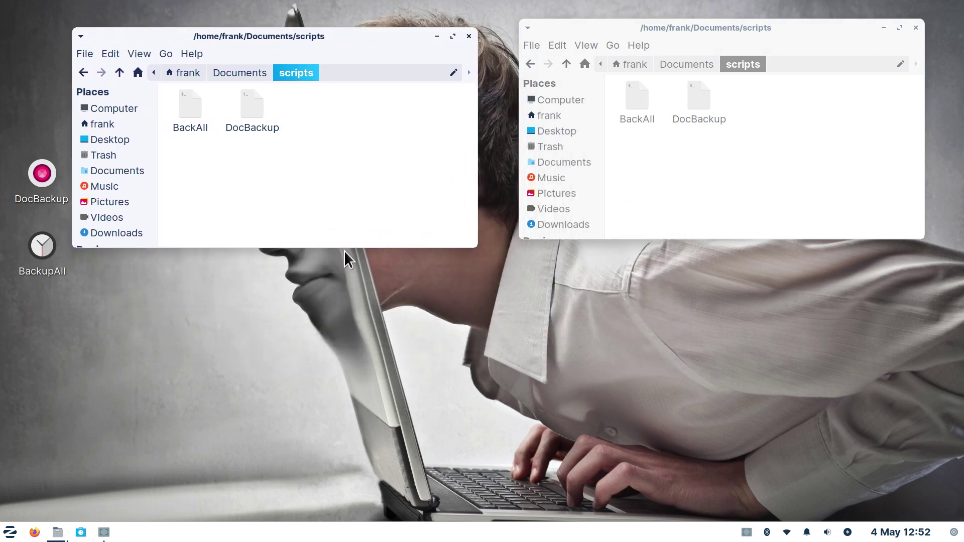
pyautogui.hotkey('ctrl', 'n')
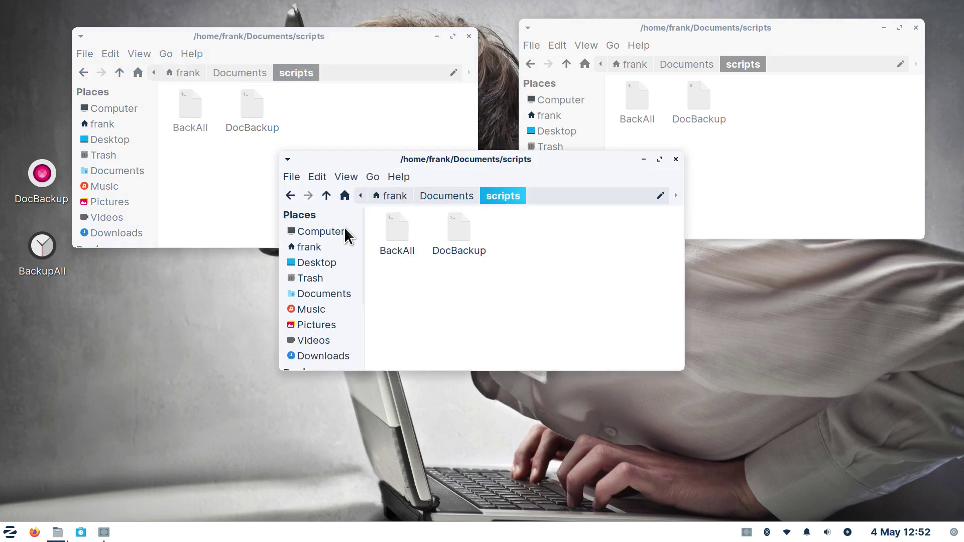
pyautogui.moveTo(343, 287); pyautogui.dragTo(365, 283)
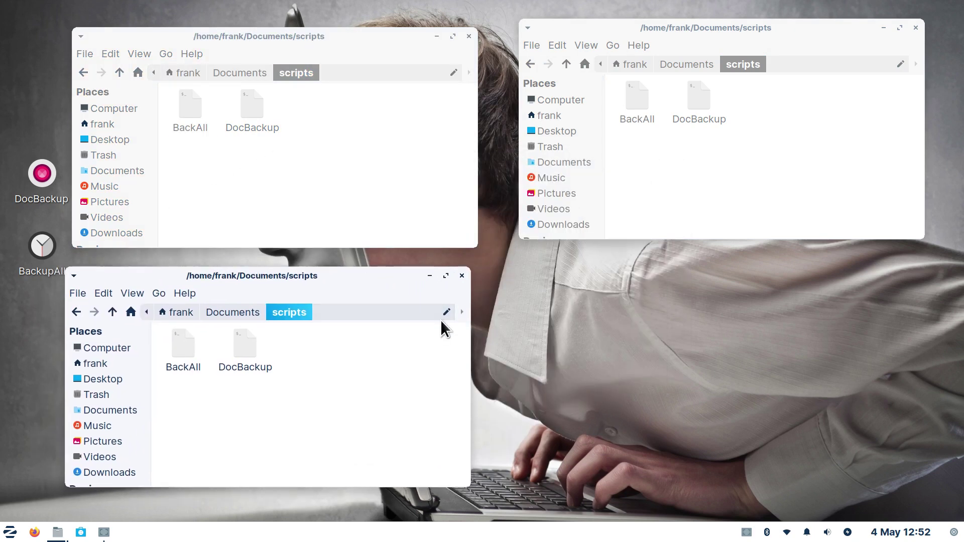
pyautogui.hotkey('ctrl', 'n')
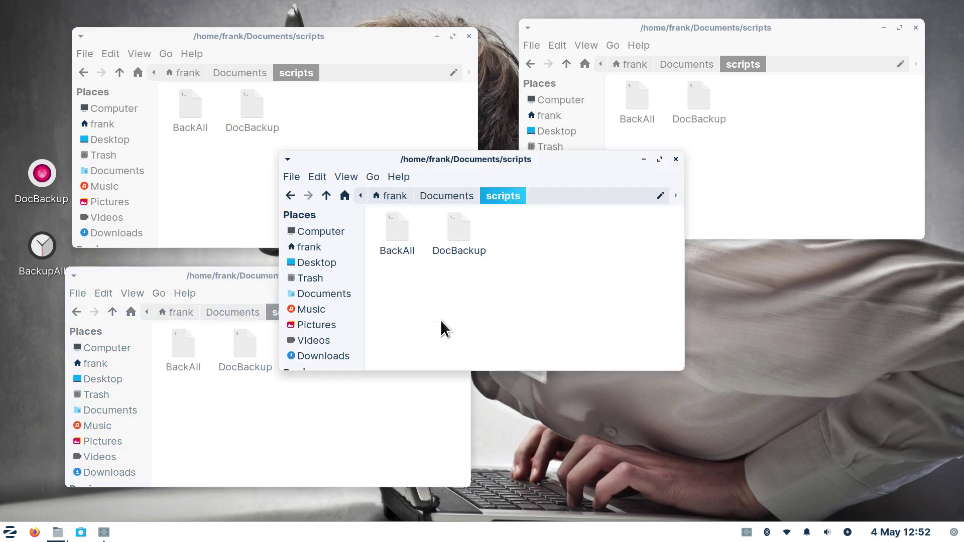
pyautogui.moveTo(557, 158); pyautogui.dragTo(795, 277)
pyautogui.click(690, 146)
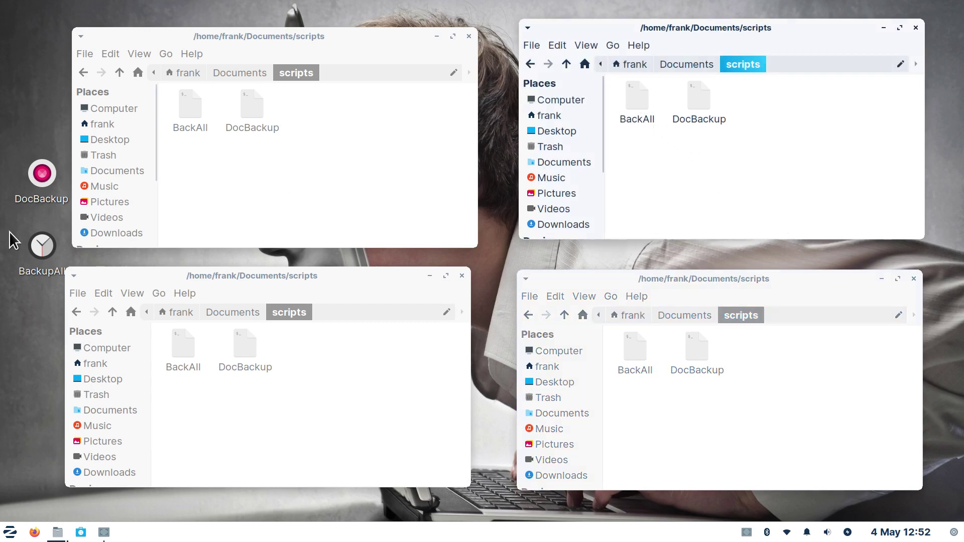
# Step: Open the BackAll script in the text editor, examine its rsync commands and close it
pyautogui.doubleClick(632, 106)
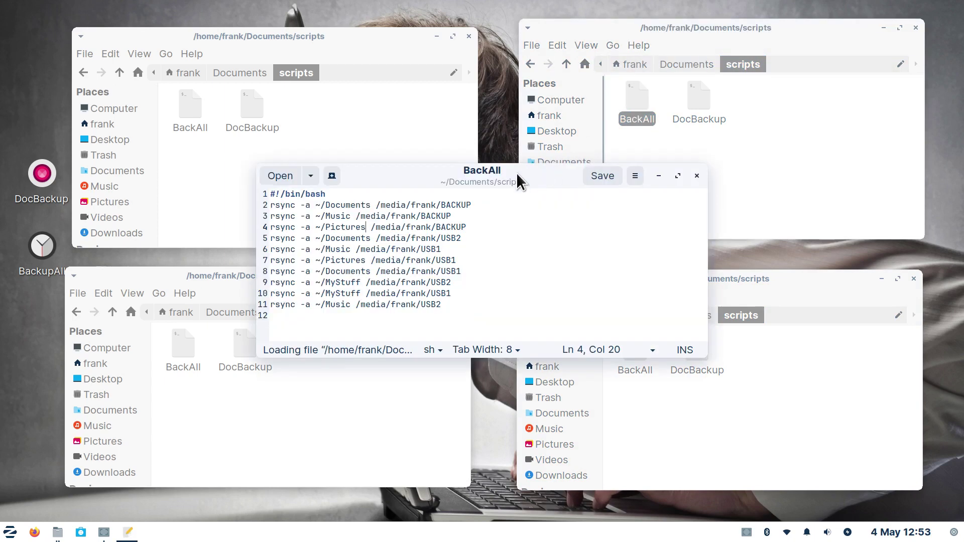
pyautogui.moveTo(516, 173); pyautogui.dragTo(772, 64)
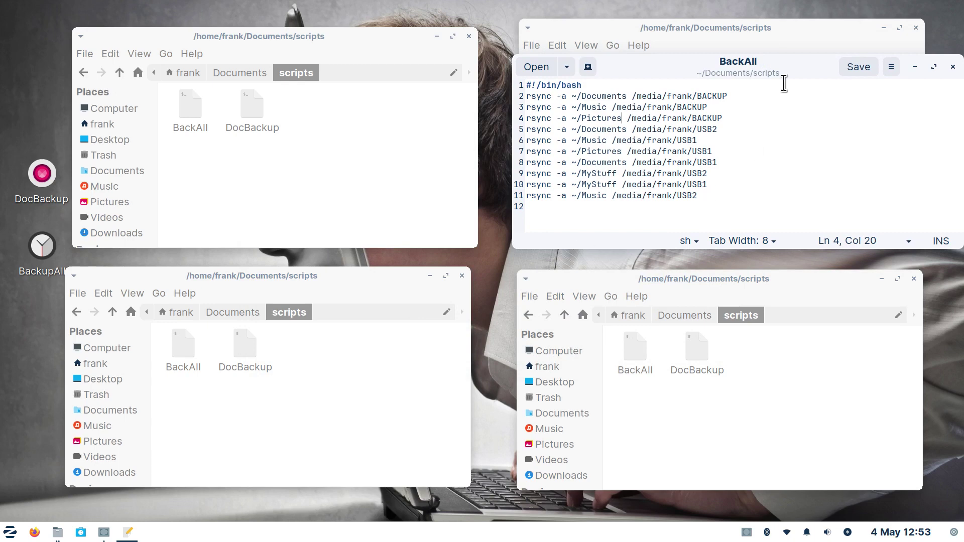
pyautogui.click(262, 402)
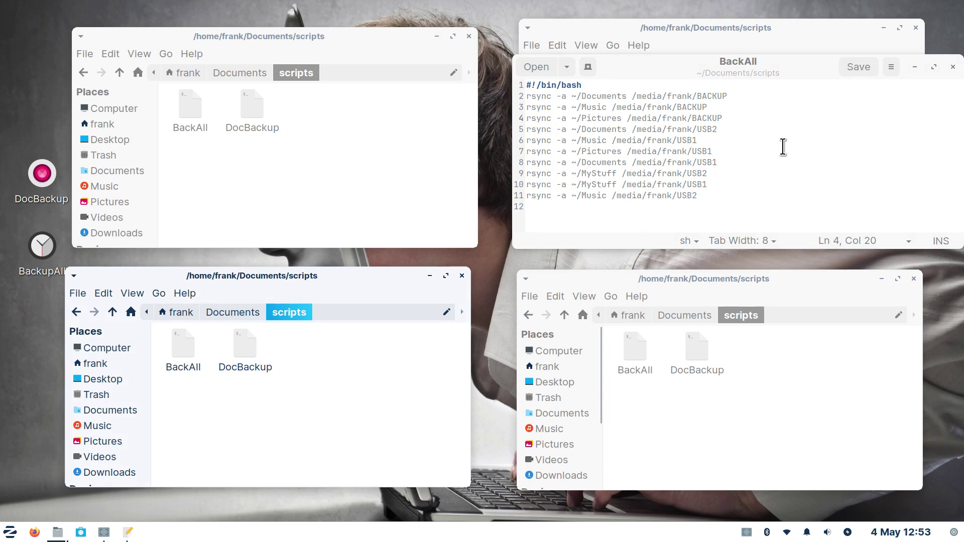
pyautogui.click(953, 67)
# Step: Open the DocBackup script to examine its rsync commands, close it and reopen the BackAll script
pyautogui.doubleClick(704, 98)
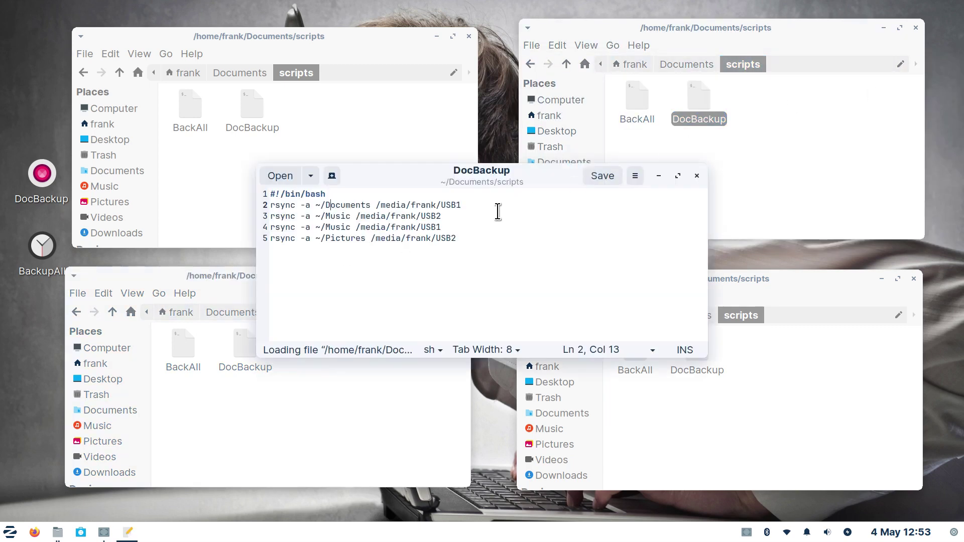
pyautogui.click(697, 176)
pyautogui.click(643, 89)
pyautogui.doubleClick(647, 86)
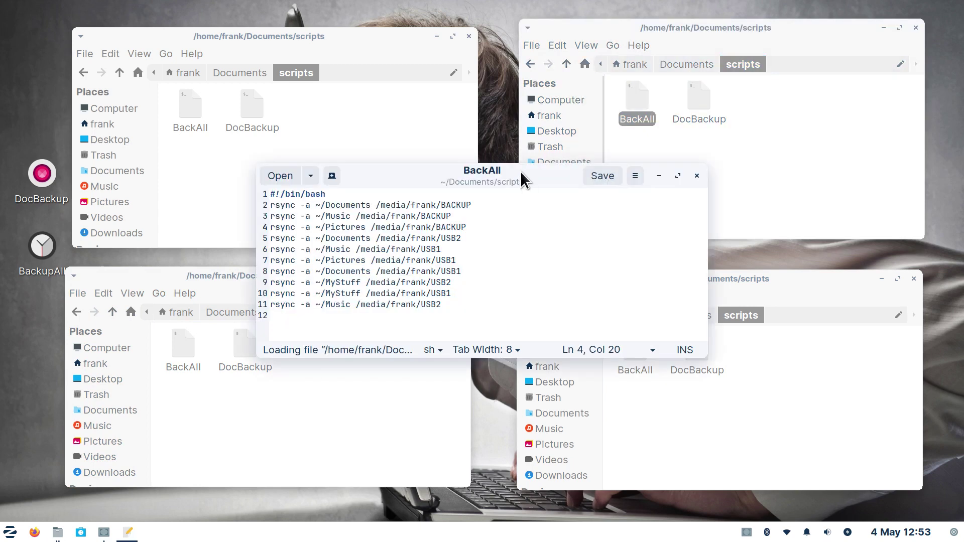
# Step: Move the BackAll script over the upper-right file window and show the BACKUP drive in the upper-left file window
pyautogui.moveTo(520, 171); pyautogui.dragTo(752, 83)
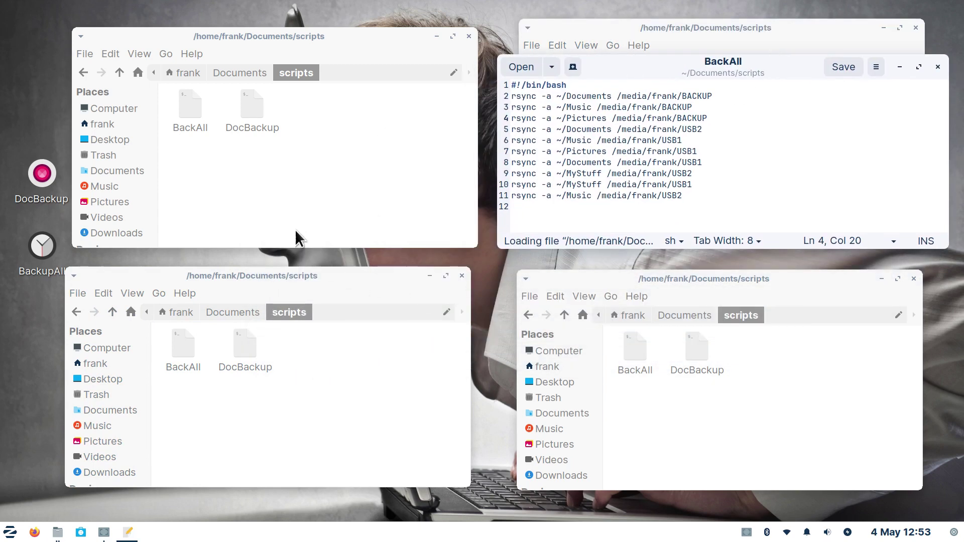
pyautogui.click(268, 167)
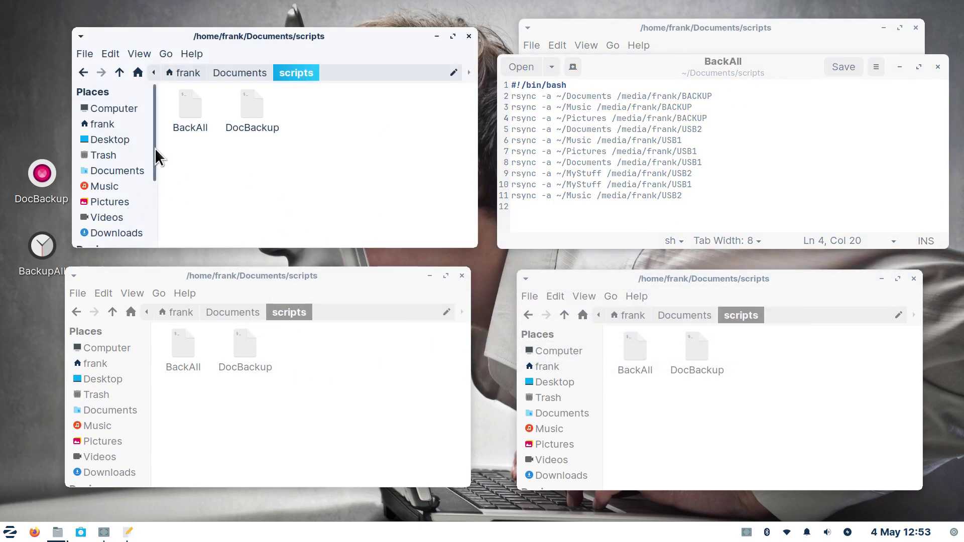
pyautogui.scroll(-5, 156, 202)
pyautogui.click(116, 208)
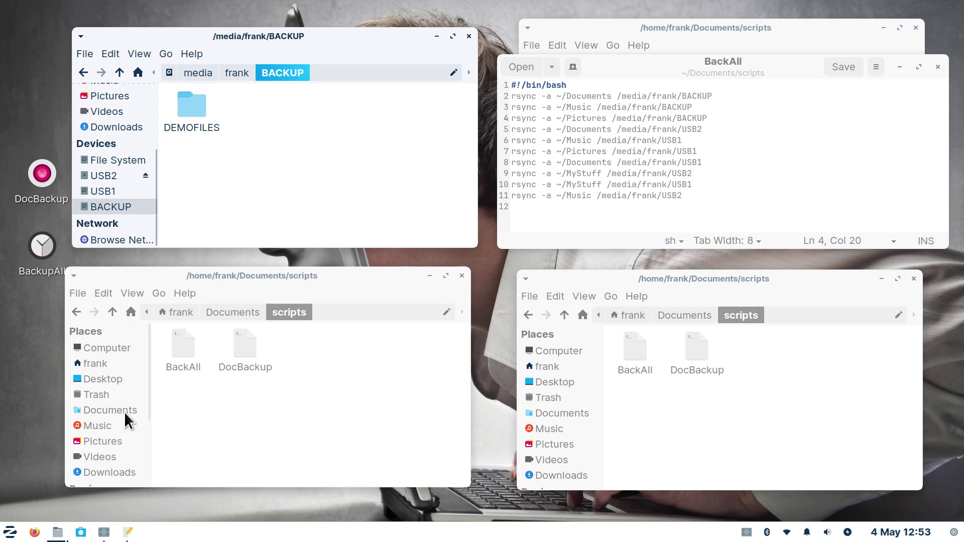
# Step: Show the USB1 drive in the lower-left file window and the USB2 drive in the lower-right one
pyautogui.click(143, 394)
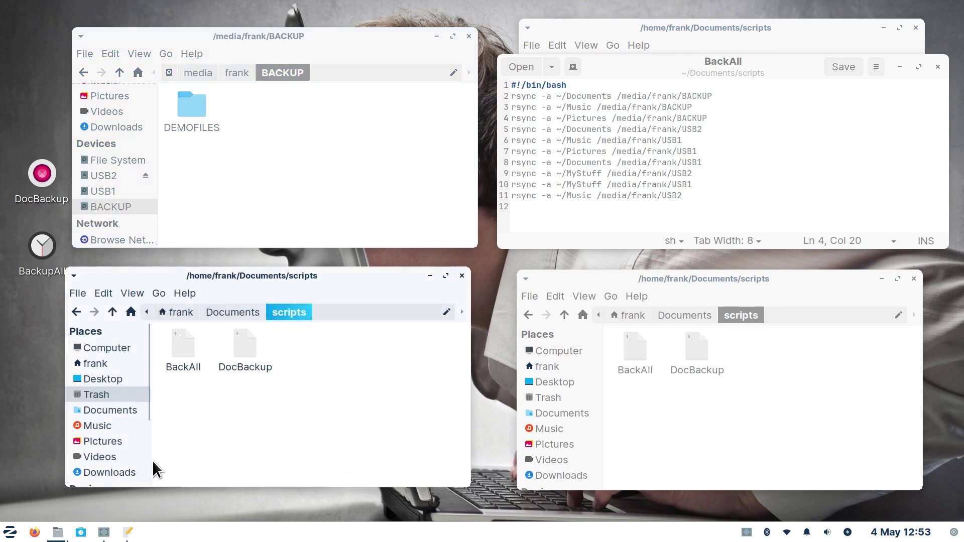
pyautogui.moveTo(147, 415); pyautogui.dragTo(144, 469)
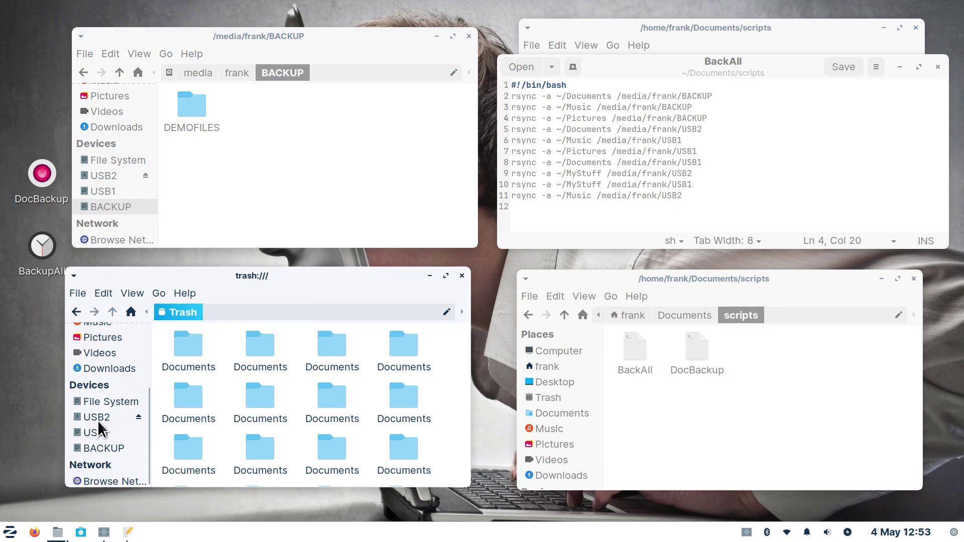
pyautogui.click(97, 432)
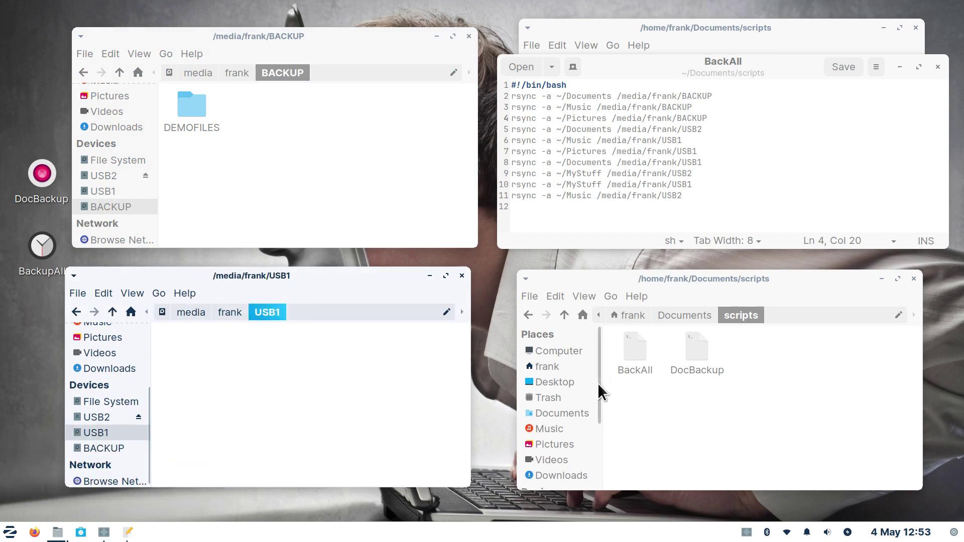
pyautogui.moveTo(598, 384); pyautogui.dragTo(614, 450)
pyautogui.click(552, 419)
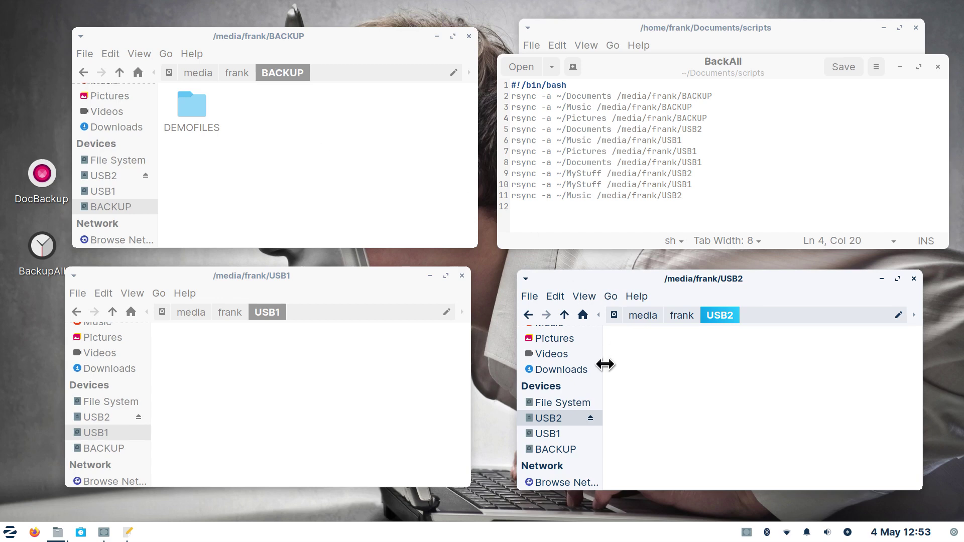
pyautogui.moveTo(552, 424)
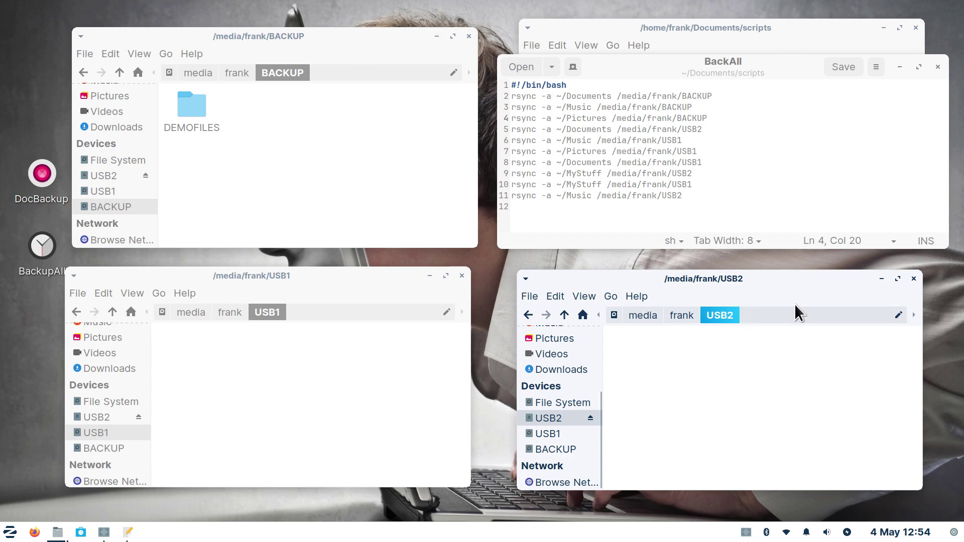
# Step: Run the BackupAll launcher on the desktop and close the BackAll script
pyautogui.click(281, 123)
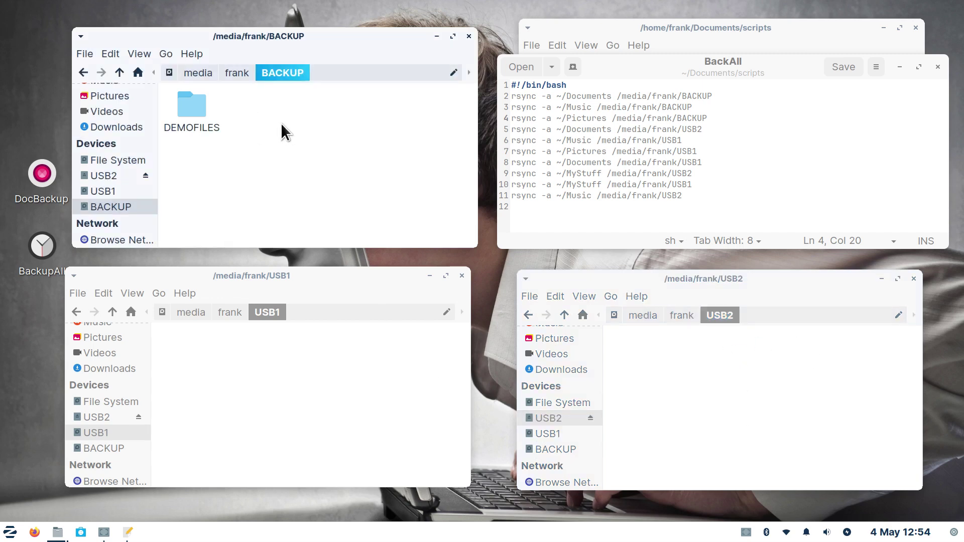
pyautogui.moveTo(151, 209)
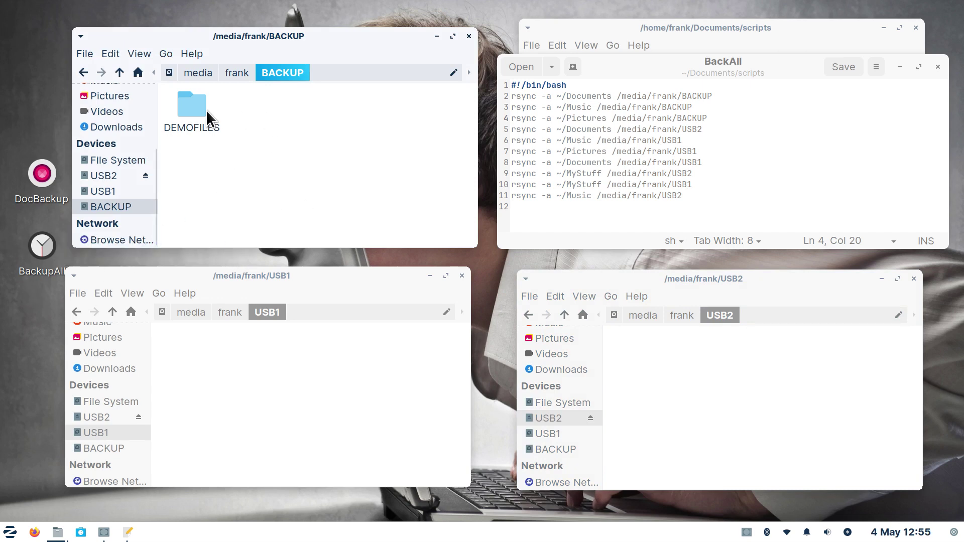
pyautogui.click(187, 103)
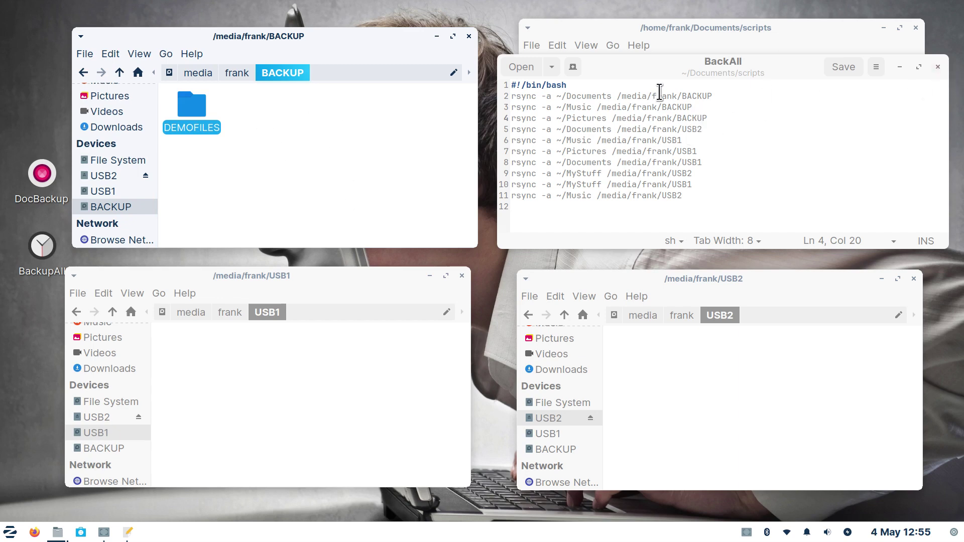
pyautogui.doubleClick(37, 246)
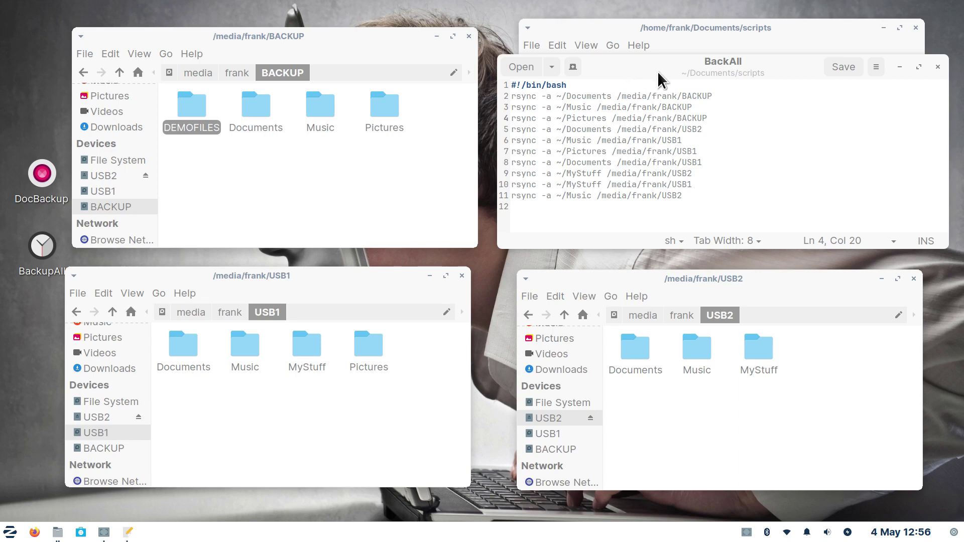
pyautogui.click(937, 65)
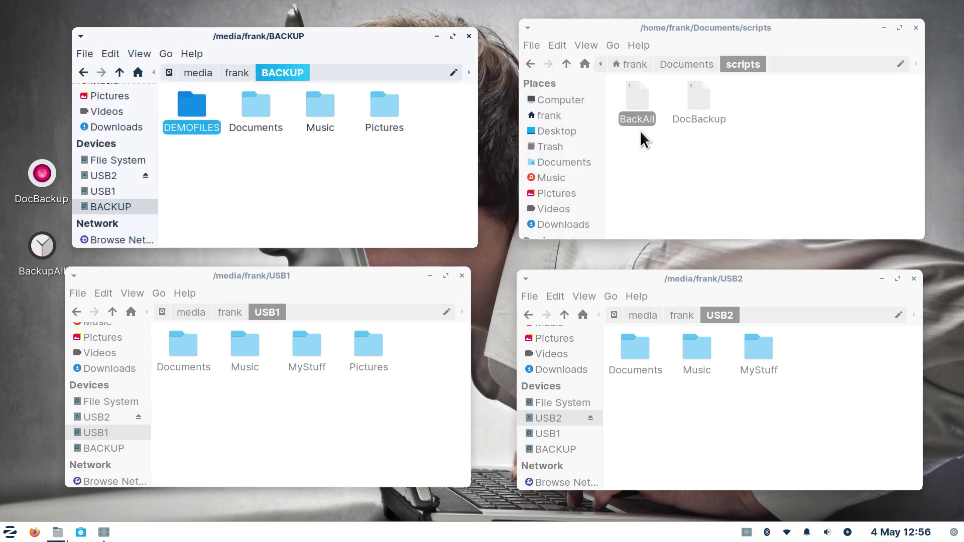
# Step: Show the home folder in the upper-right file window, try to copy its Music folder onto the BACKUP drive and cancel the file replacement
pyautogui.click(535, 116)
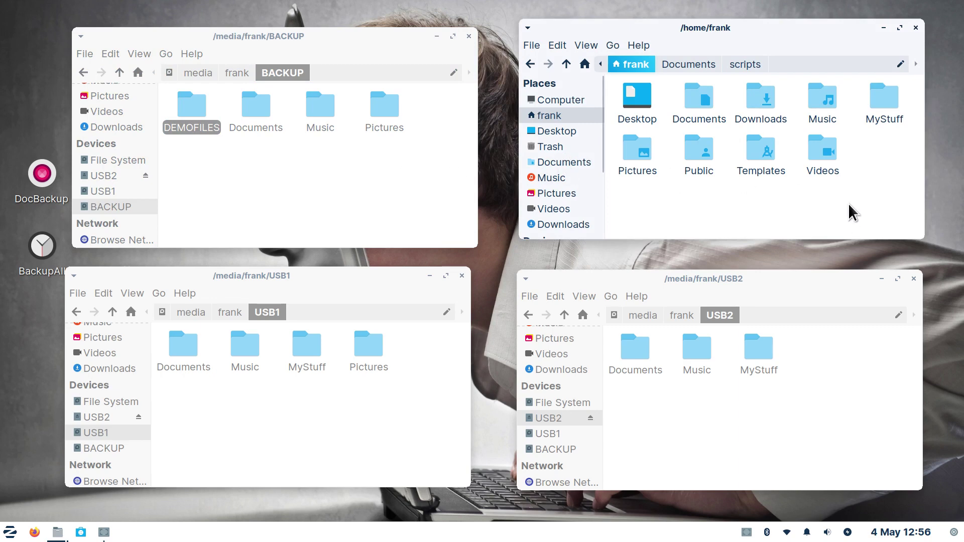
pyautogui.rightClick(819, 91)
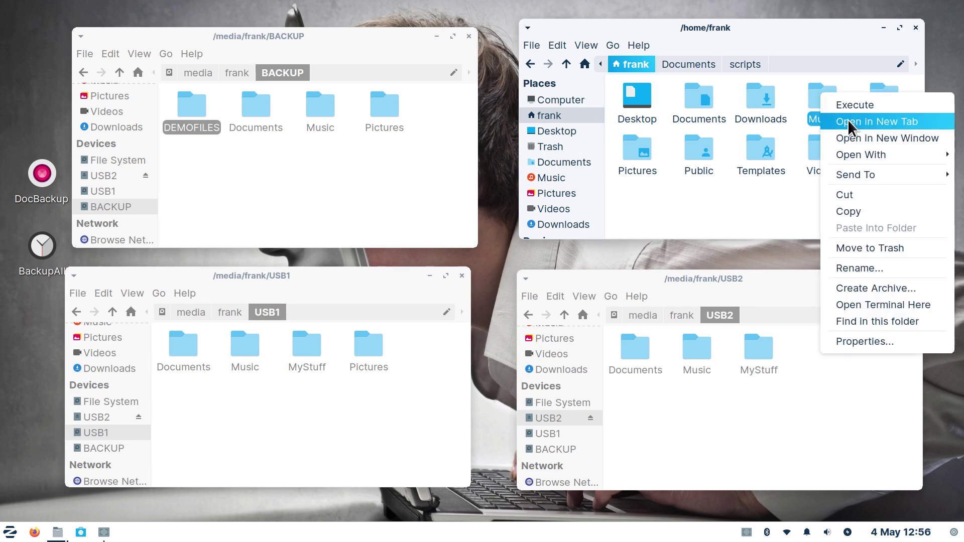
pyautogui.click(831, 89)
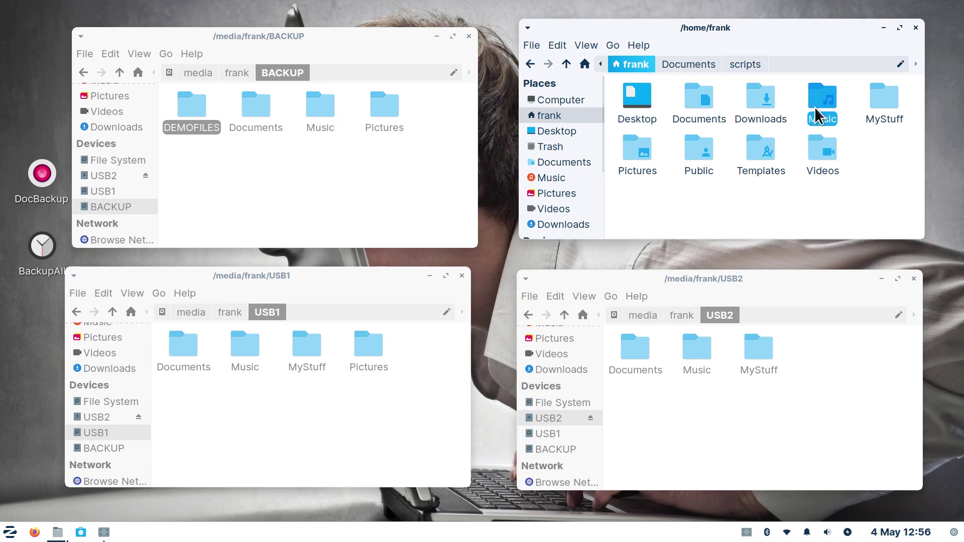
pyautogui.moveTo(818, 118); pyautogui.dragTo(347, 182)
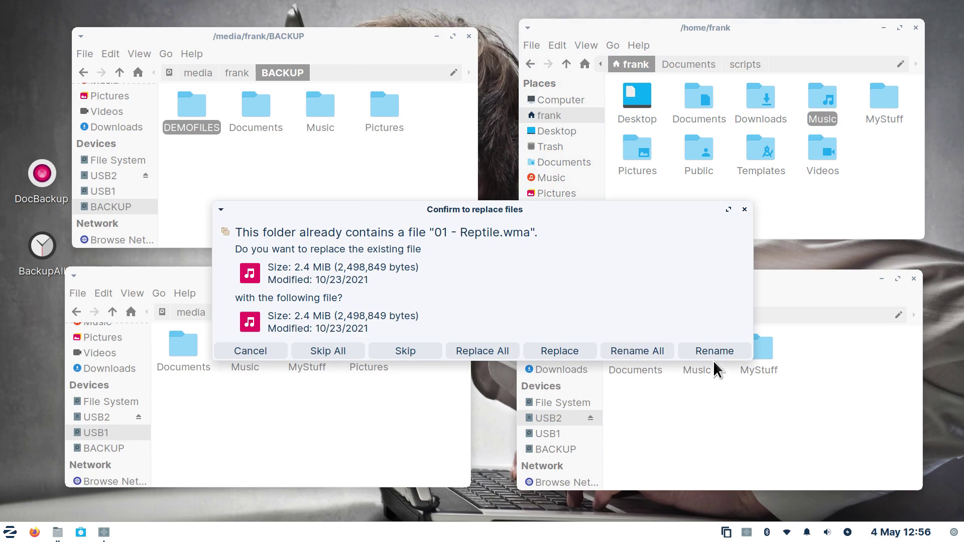
pyautogui.click(744, 210)
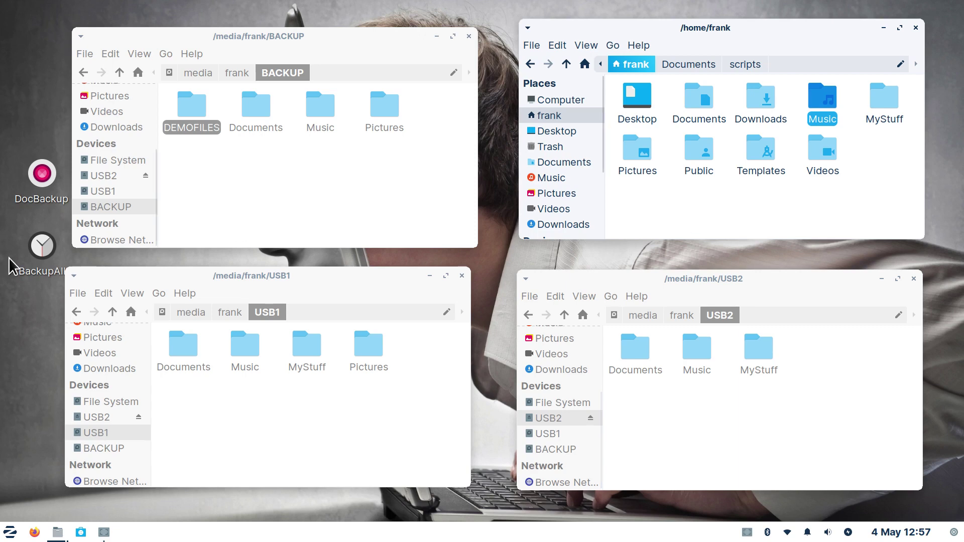
# Step: Open the Documents folder on the USB1 drive and the one in the home folder to compare their contents
pyautogui.moveTo(40, 243)
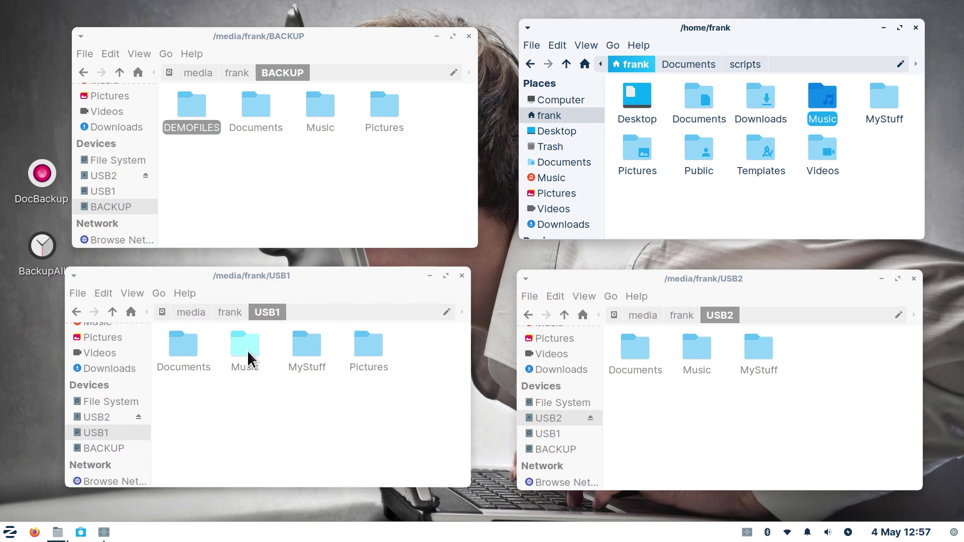
pyautogui.click(184, 342)
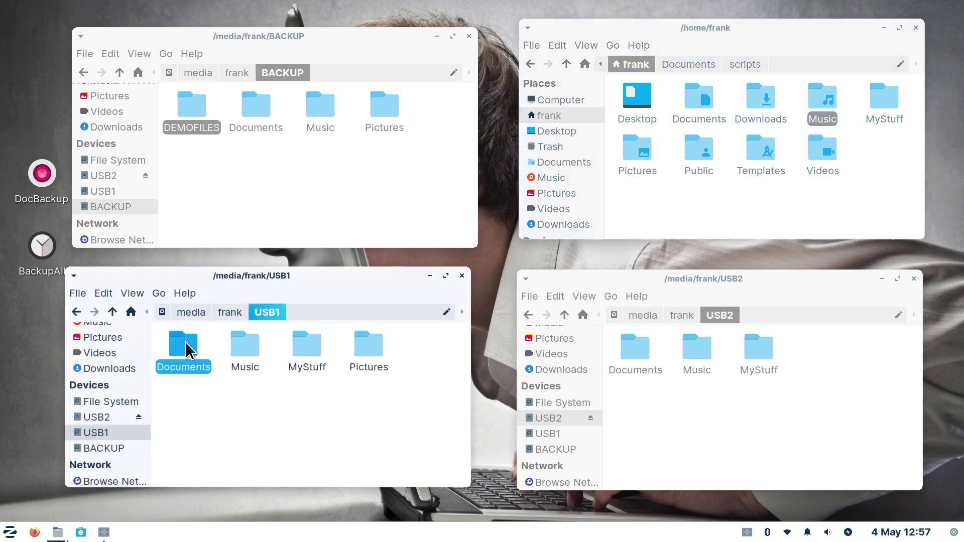
pyautogui.doubleClick(186, 336)
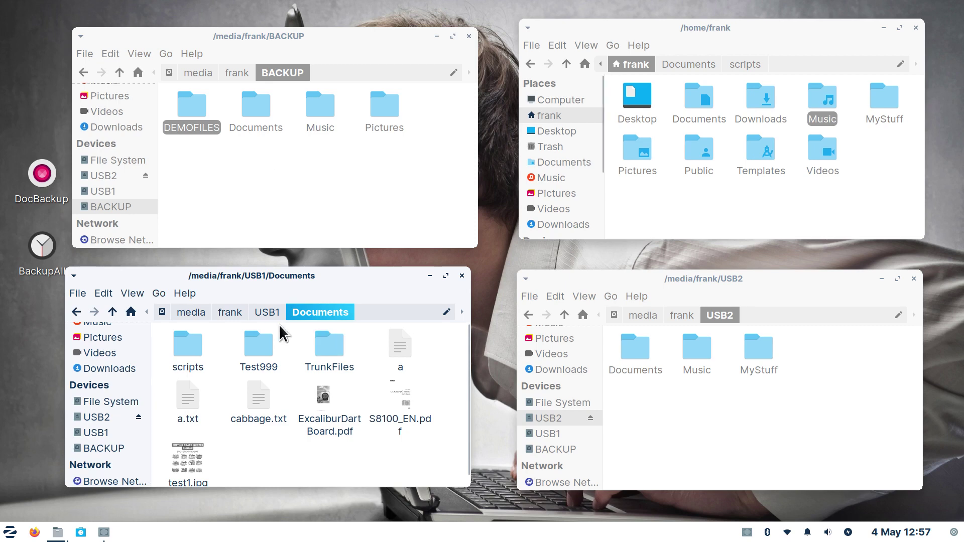
pyautogui.doubleClick(698, 100)
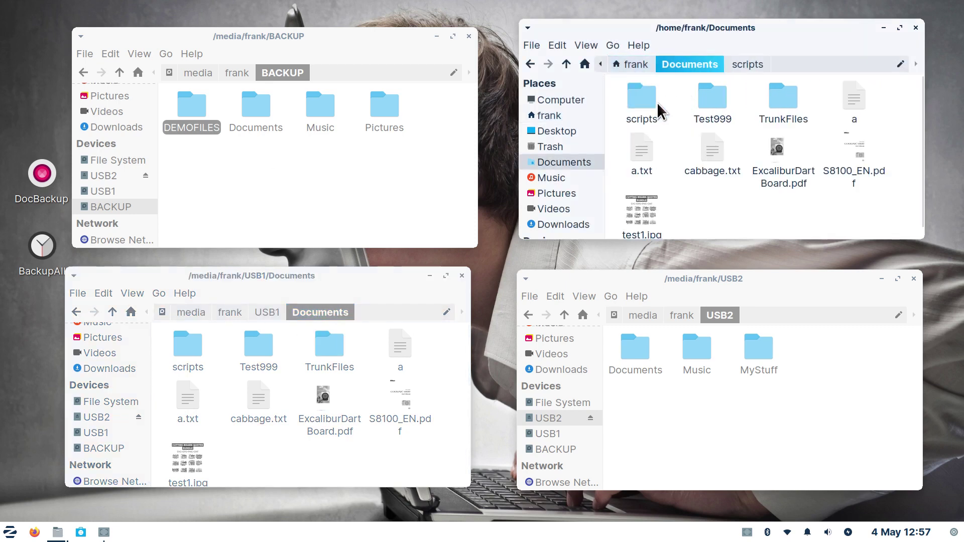
# Step: Go to the scripts folder, open and close the BackAll script, and examine the rsync lines of the DocBackup script before closing it
pyautogui.click(640, 106)
pyautogui.doubleClick(639, 105)
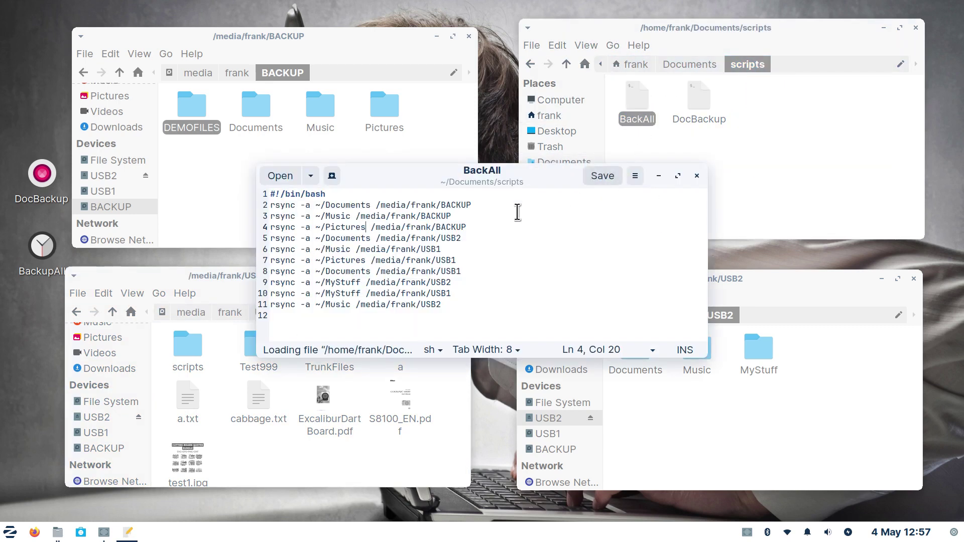
pyautogui.click(802, 135)
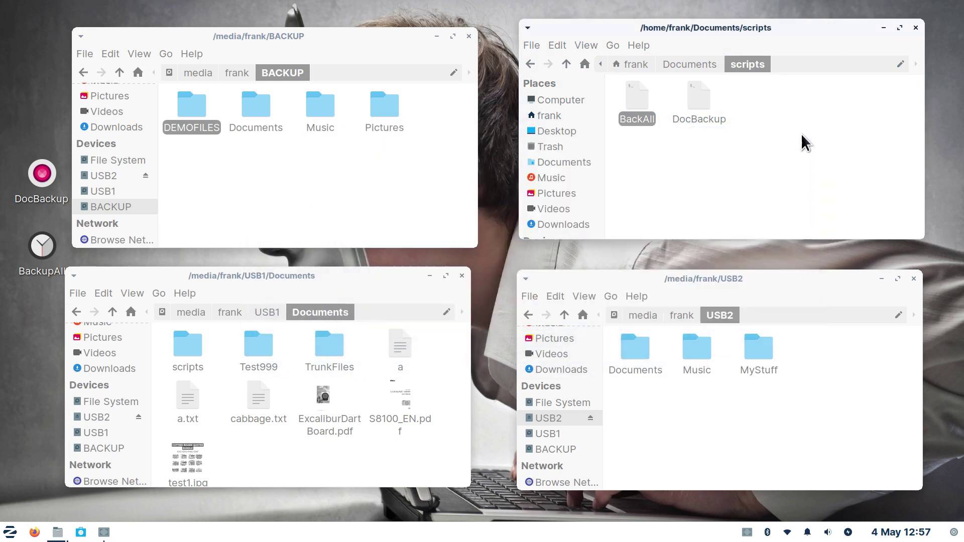
pyautogui.doubleClick(700, 101)
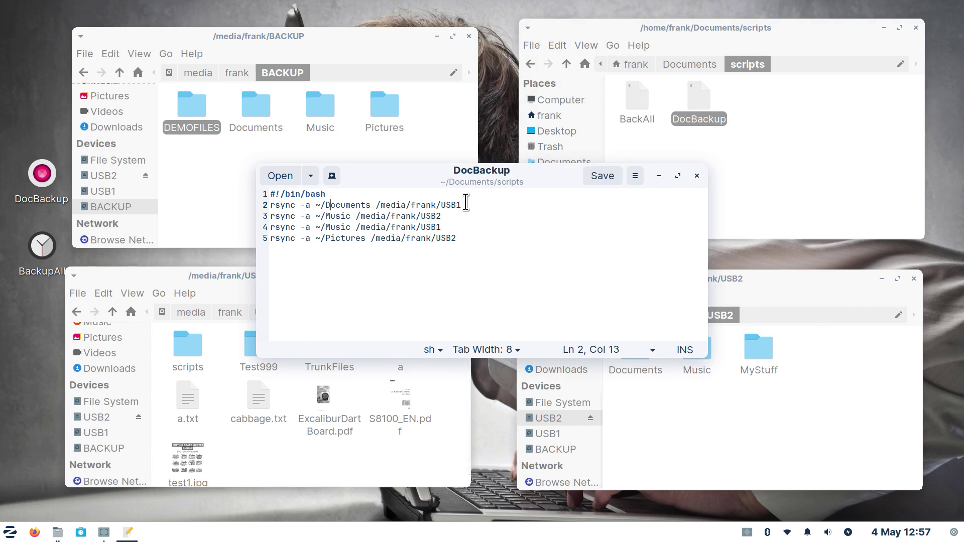
pyautogui.moveTo(442, 206); pyautogui.dragTo(590, 234)
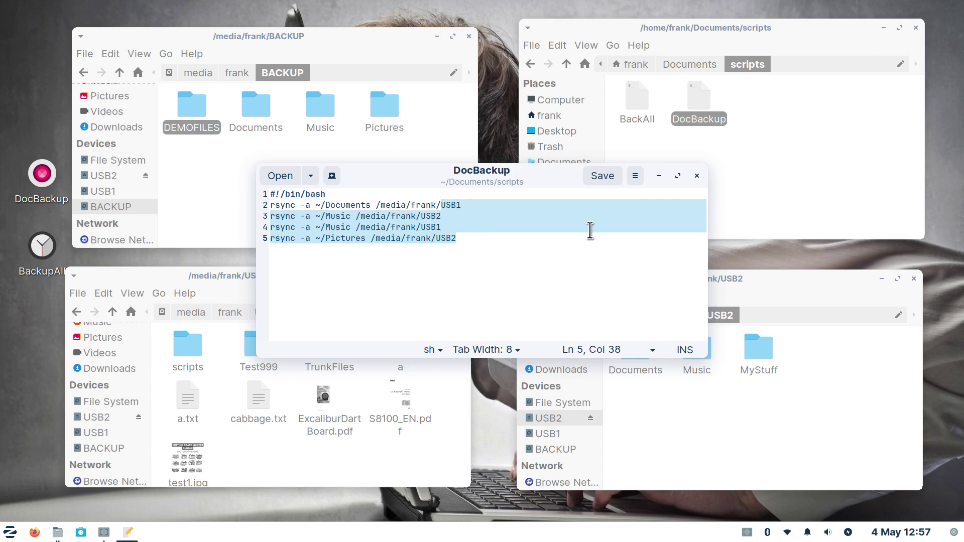
pyautogui.click(696, 176)
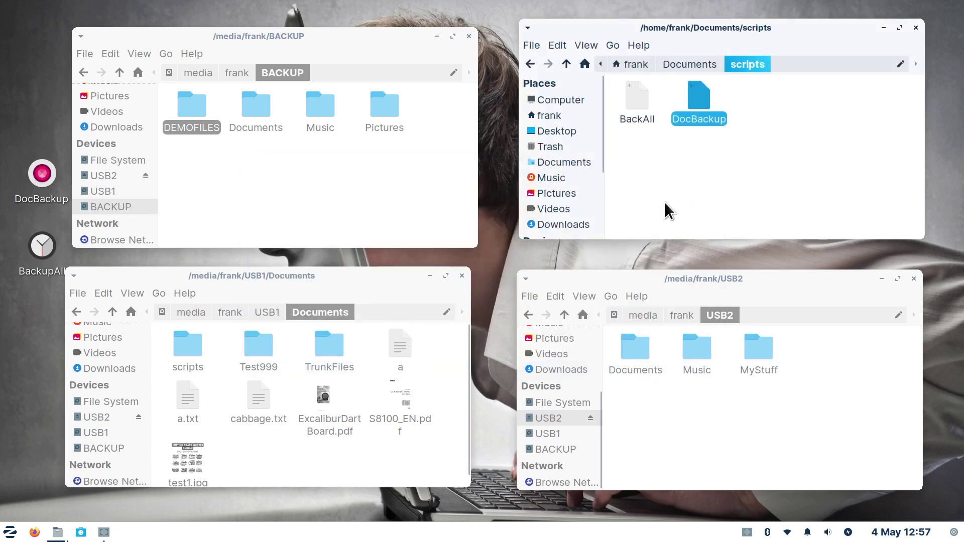
# Step: Return the USB1 window to the drive's root, show the home Documents folder in the upper-right window and shift that window slightly upward
pyautogui.click(378, 197)
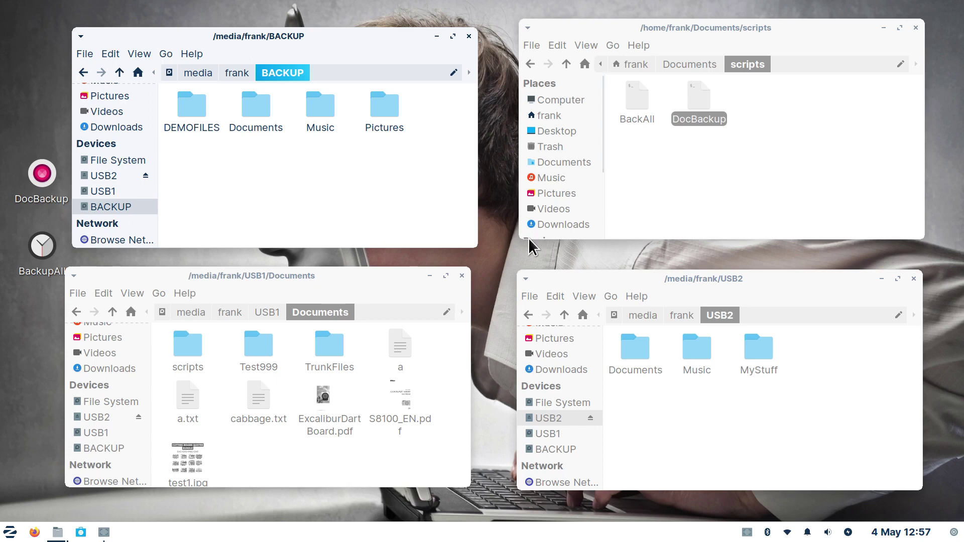
pyautogui.click(109, 435)
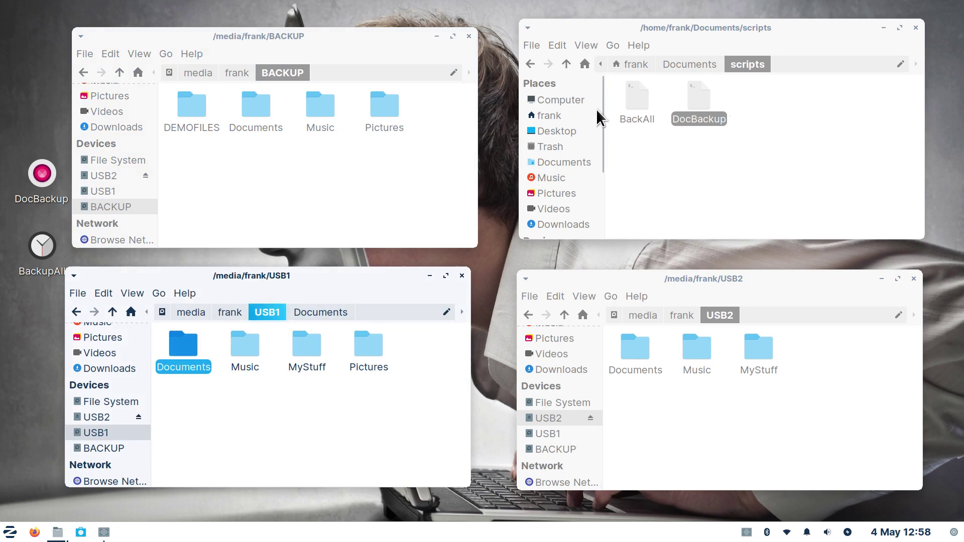
pyautogui.click(555, 115)
pyautogui.doubleClick(700, 94)
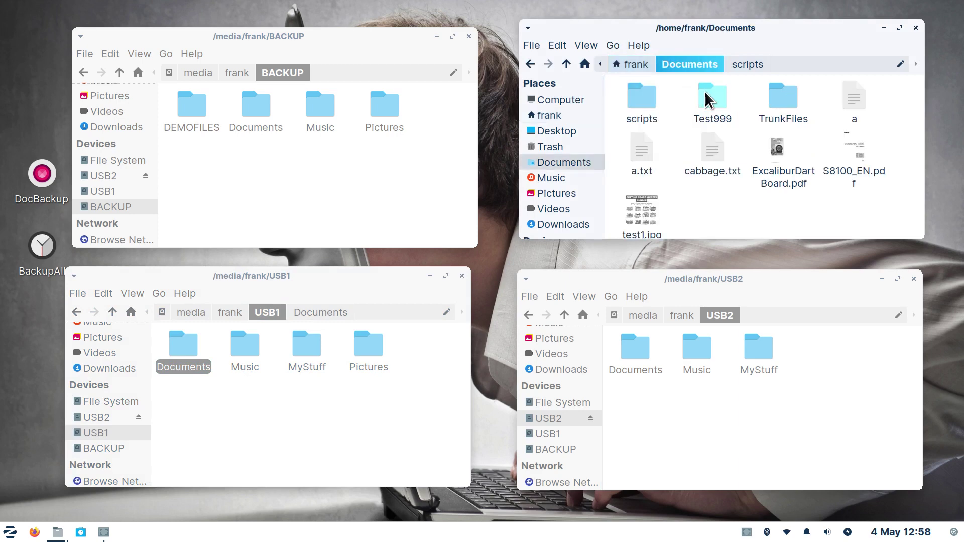
pyautogui.moveTo(782, 31); pyautogui.dragTo(794, 21)
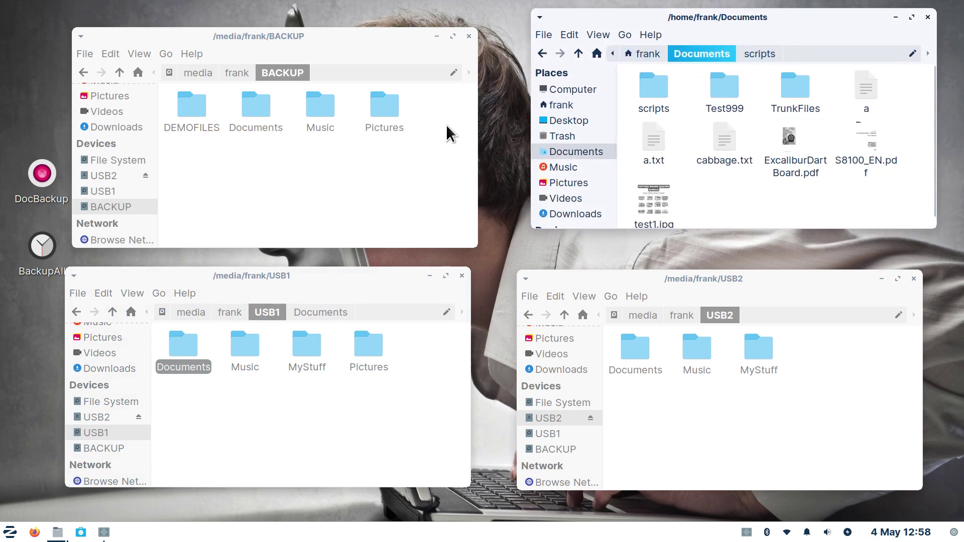
# Step: Open the Documents folders on the BACKUP, USB1 and USB2 drives to compare them with the home Documents folder
pyautogui.click(213, 148)
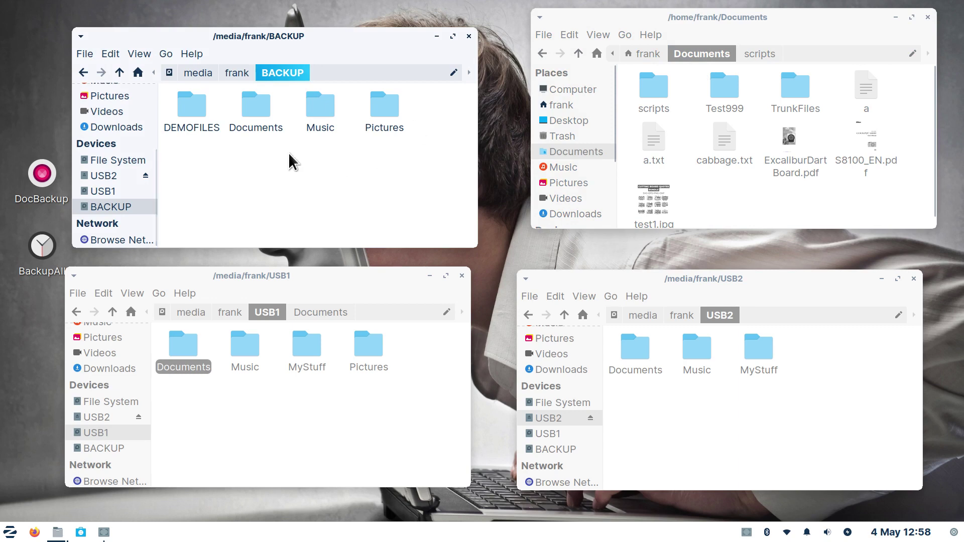
pyautogui.doubleClick(255, 104)
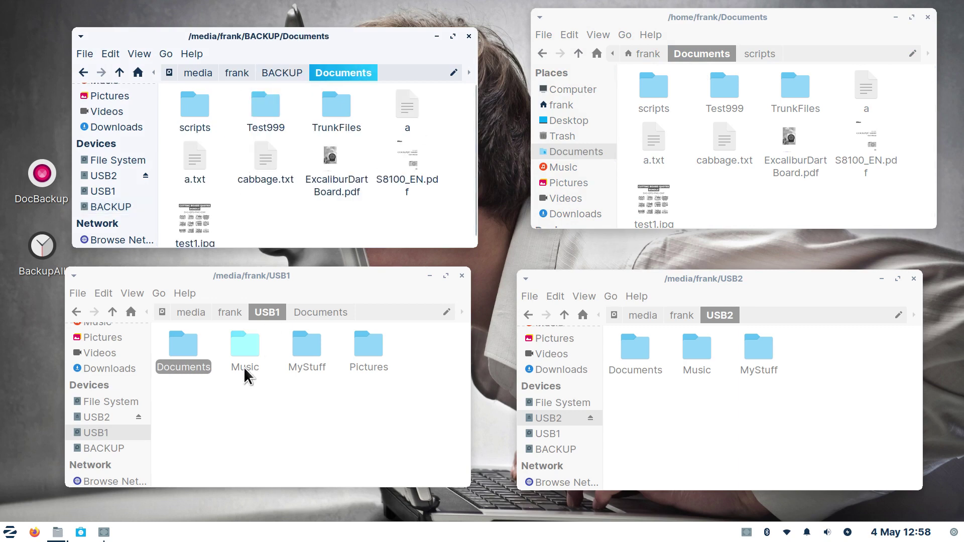
pyautogui.doubleClick(183, 346)
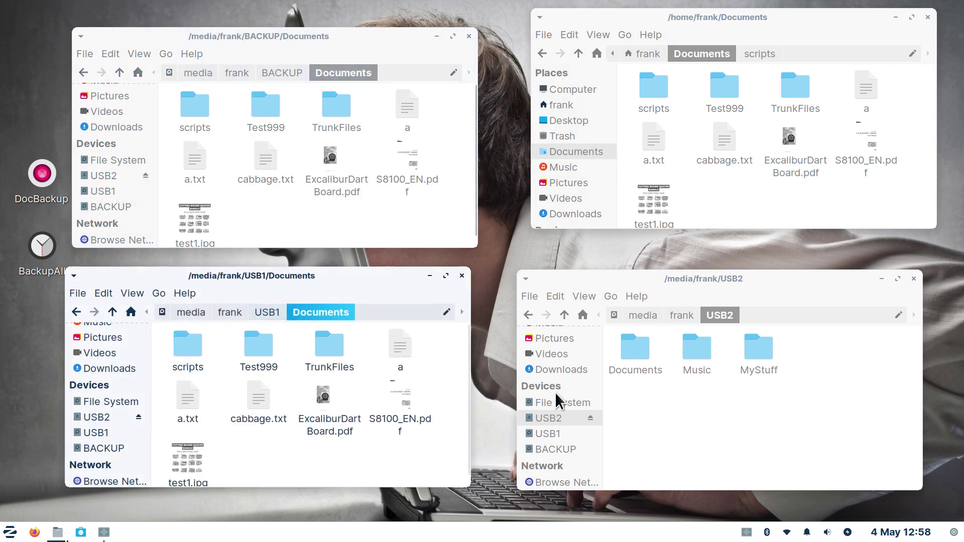
pyautogui.doubleClick(634, 348)
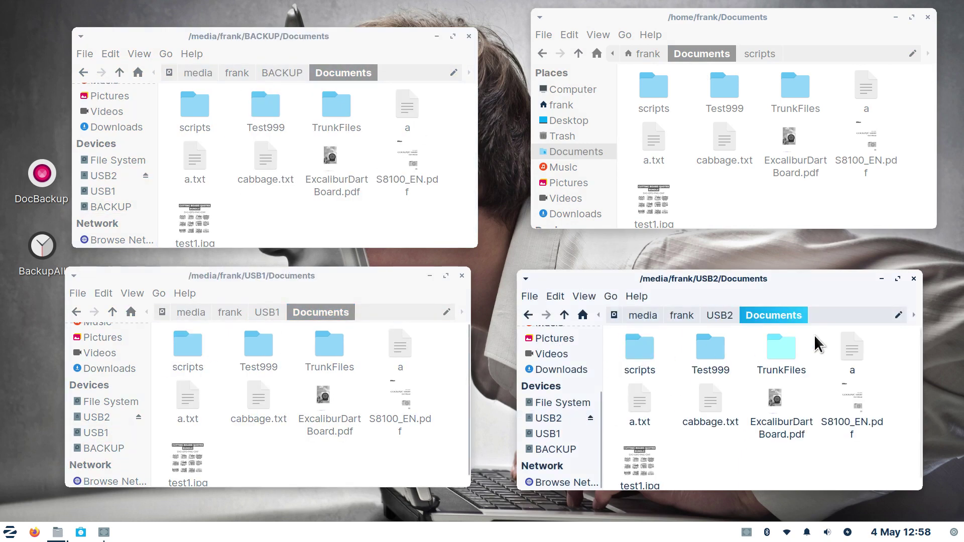
# Step: Open and close the a.txt copies in the Documents folders on BACKUP, USB1 and USB2 to compare their text
pyautogui.click(655, 144)
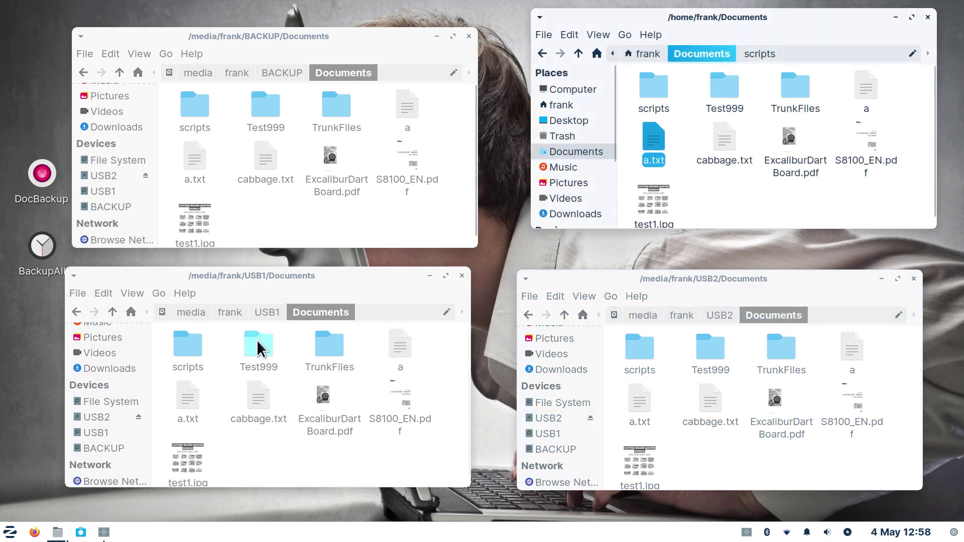
pyautogui.doubleClick(190, 159)
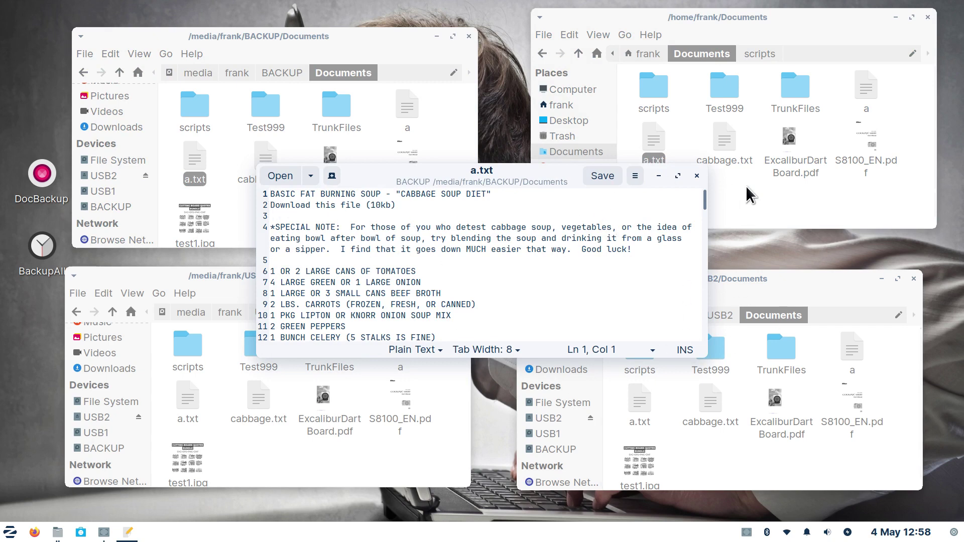
pyautogui.click(696, 176)
pyautogui.doubleClick(187, 401)
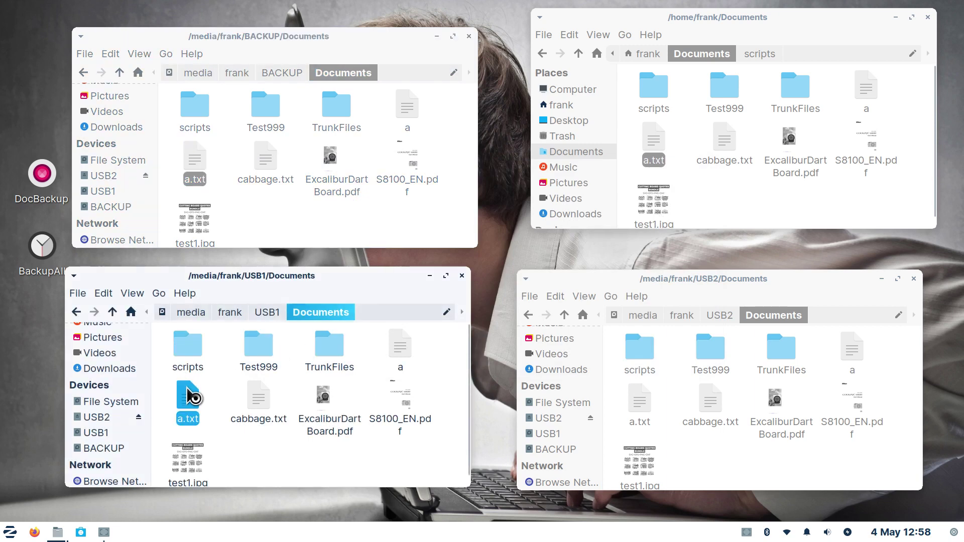
pyautogui.click(696, 176)
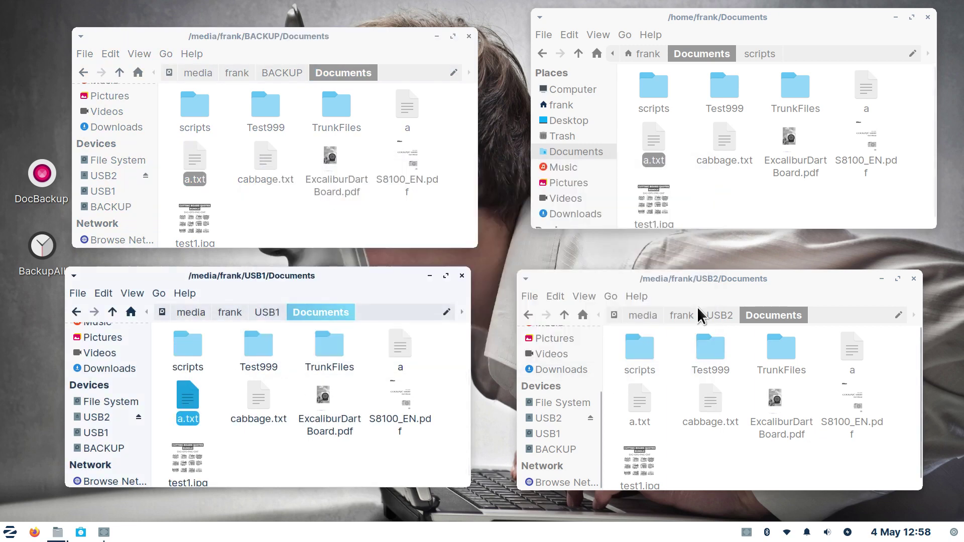
pyautogui.click(648, 409)
pyautogui.doubleClick(647, 408)
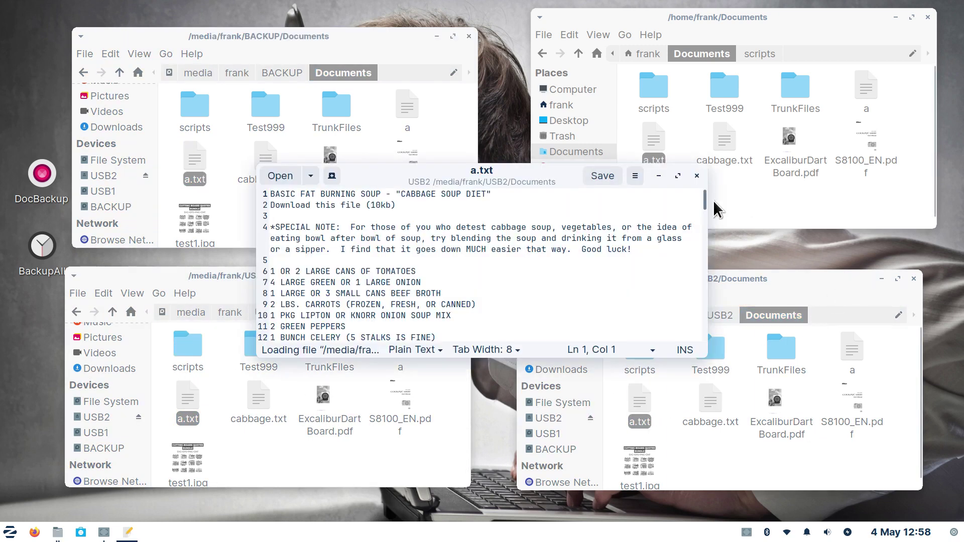
pyautogui.click(697, 178)
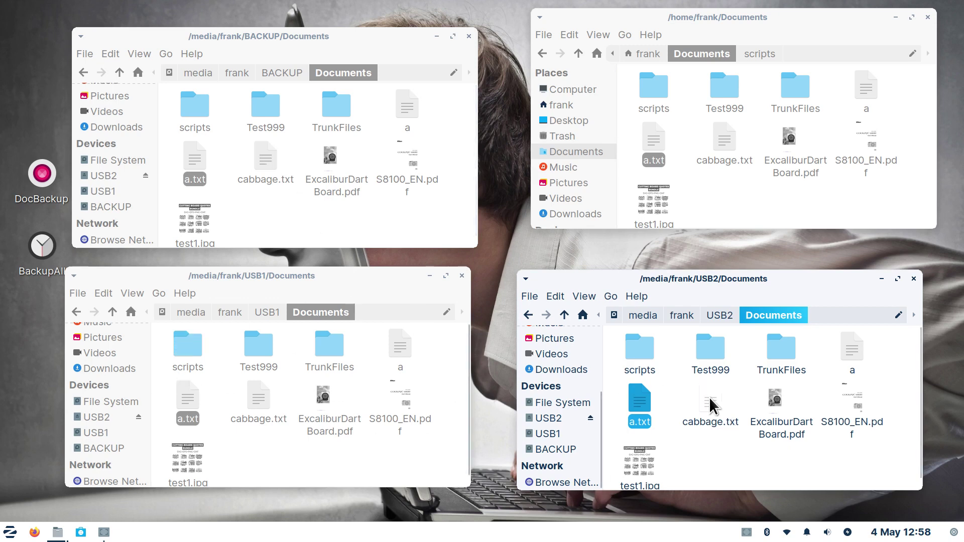
# Step: Open a.txt from the home Documents folder and shift its editor window over the home folder's window
pyautogui.doubleClick(657, 143)
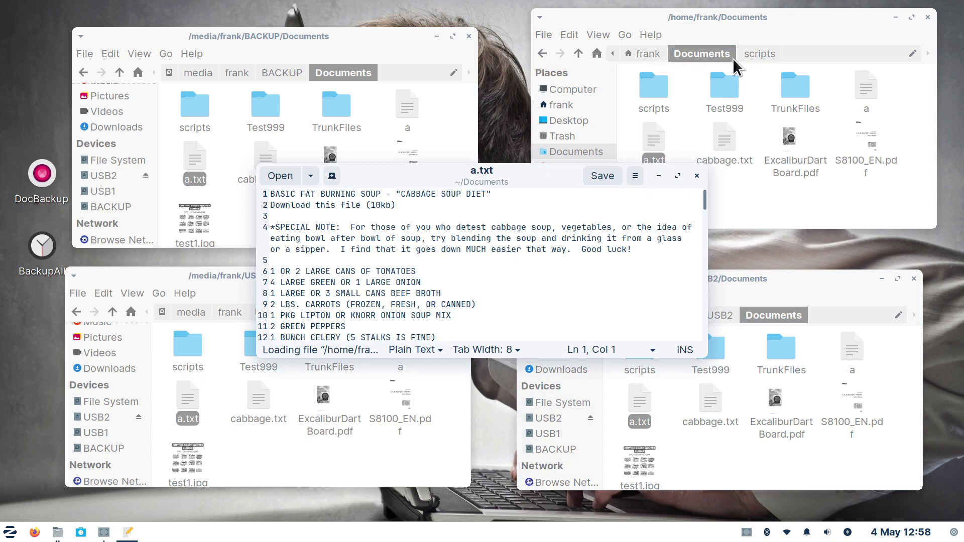
pyautogui.click(691, 134)
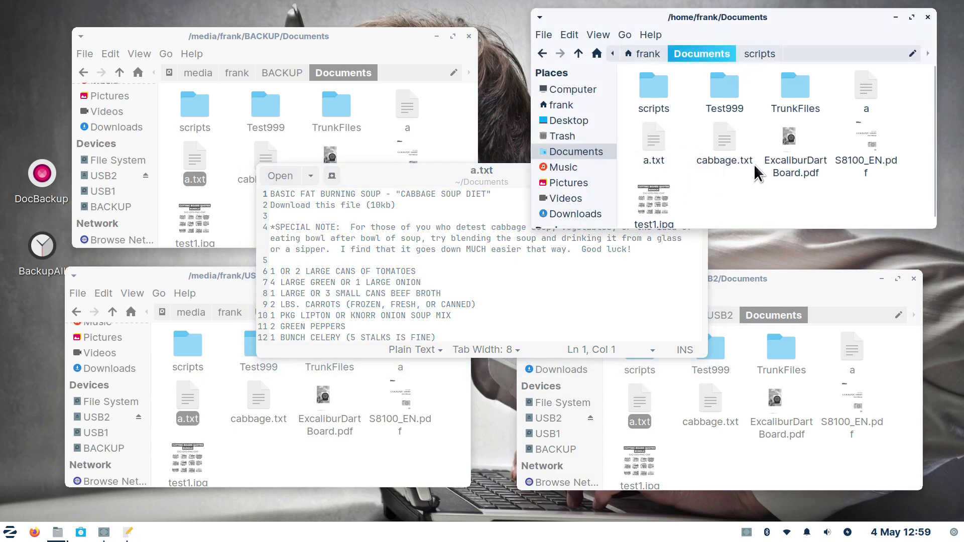
pyautogui.click(561, 105)
pyautogui.doubleClick(711, 93)
pyautogui.click(794, 52)
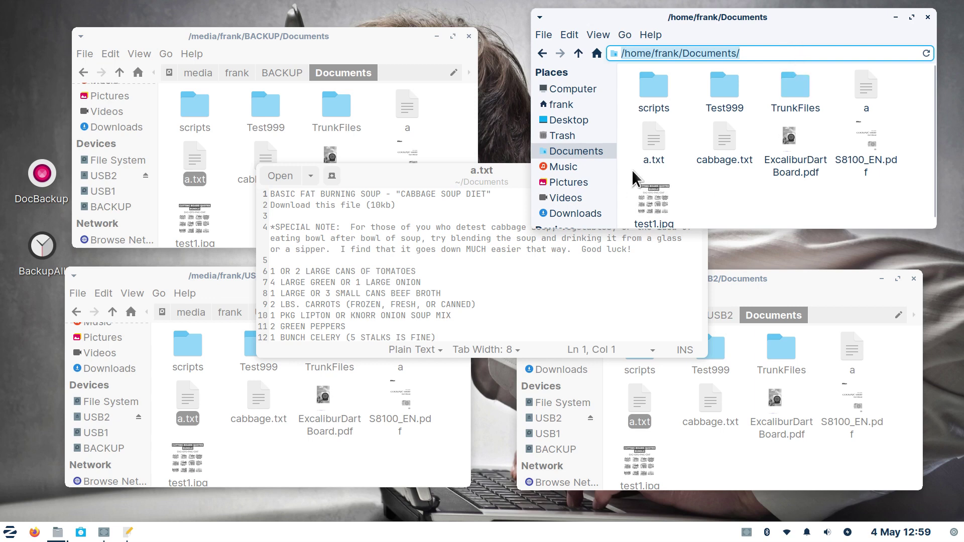
pyautogui.click(652, 143)
pyautogui.click(420, 171)
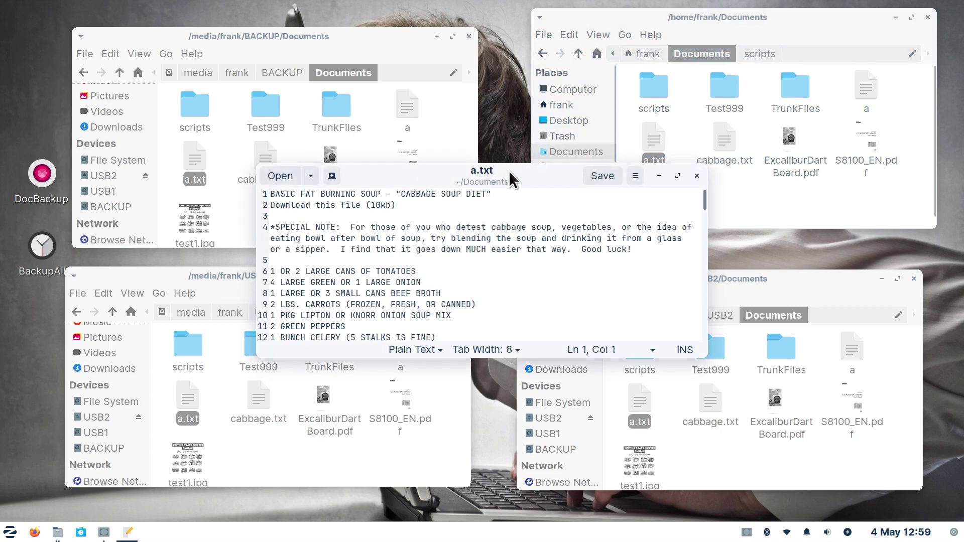
pyautogui.moveTo(509, 171); pyautogui.dragTo(758, 136)
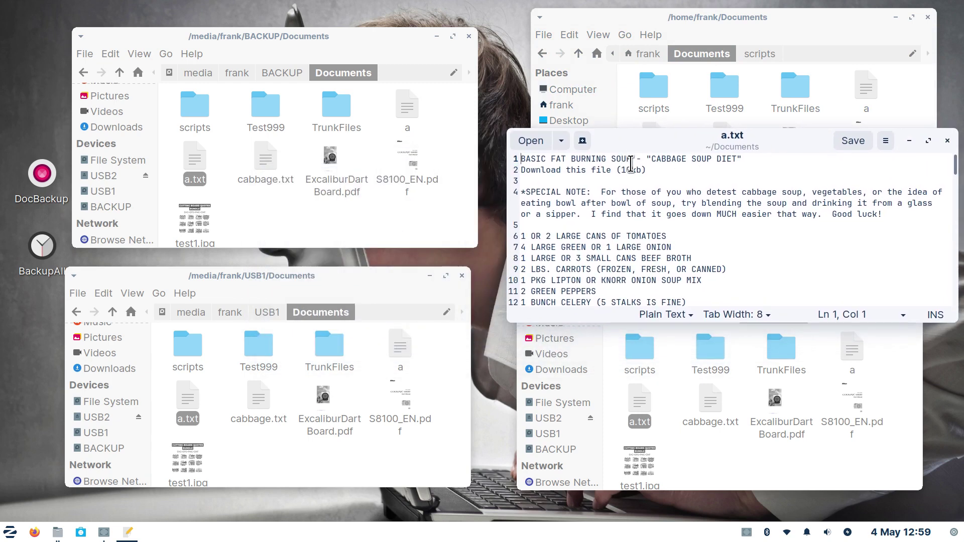
# Step: Insert a new first line reading "Test Test" in the home a.txt, save the file and close it
pyautogui.press('Return')
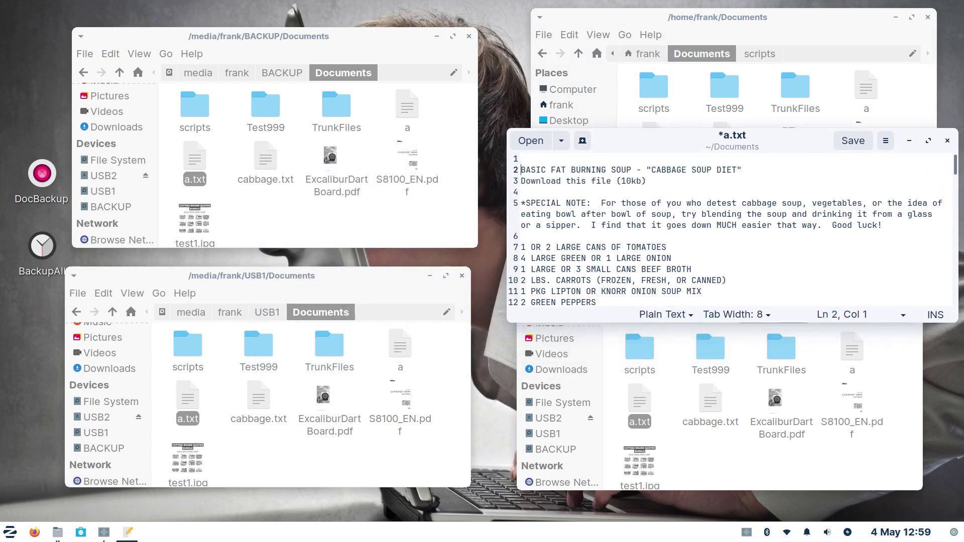
pyautogui.click(534, 158)
pyautogui.write('Test Test')
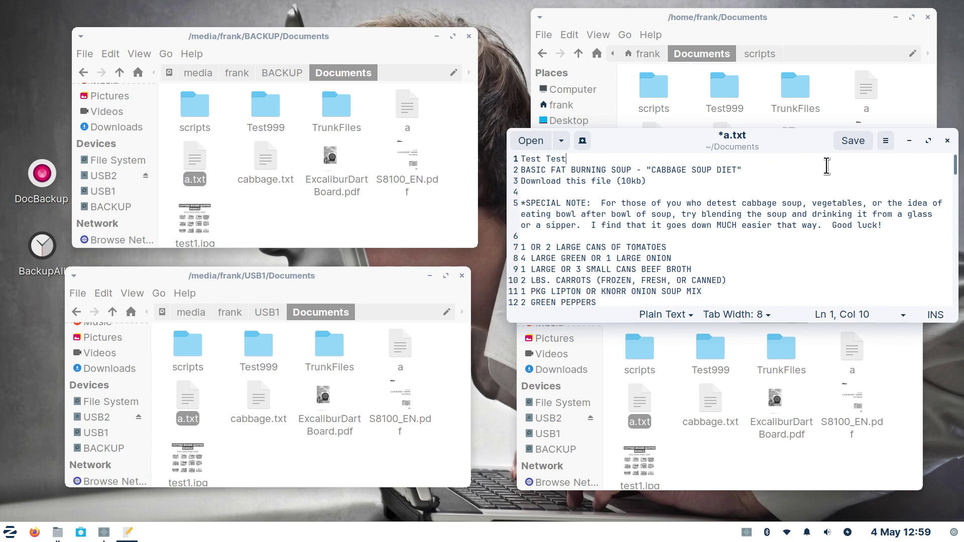
pyautogui.click(853, 140)
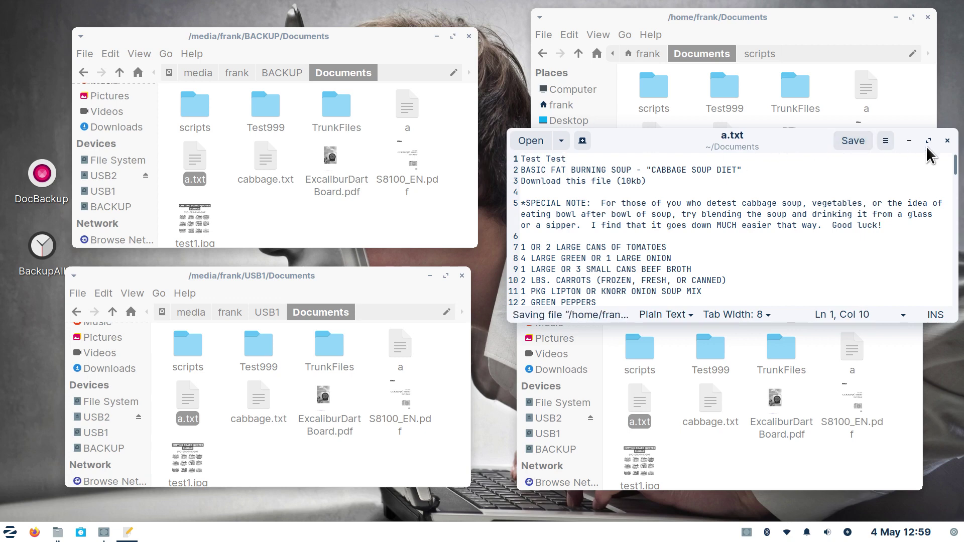
pyautogui.click(947, 141)
# Step: Open the BACKUP copy of a.txt and the home original in turn to compare their first lines, closing each
pyautogui.doubleClick(194, 162)
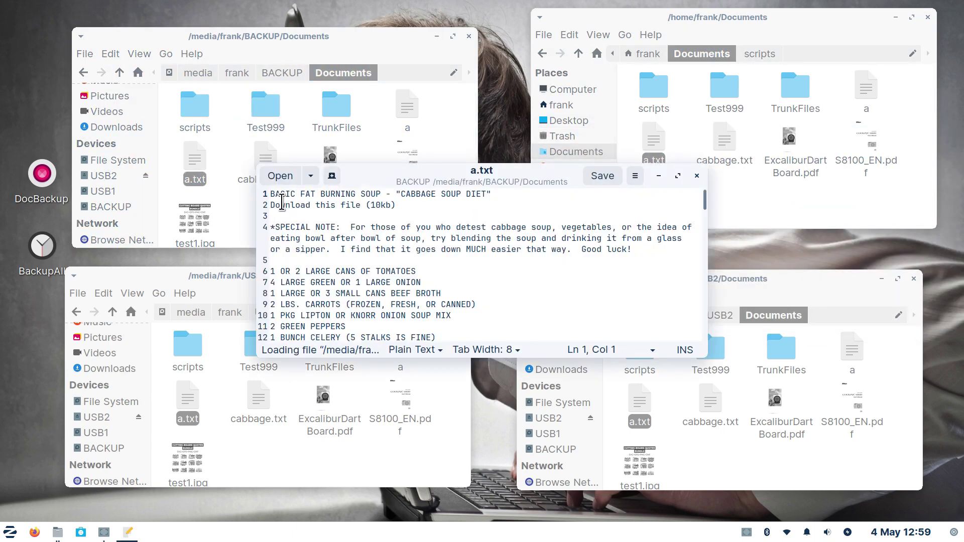
pyautogui.click(697, 176)
pyautogui.doubleClick(645, 142)
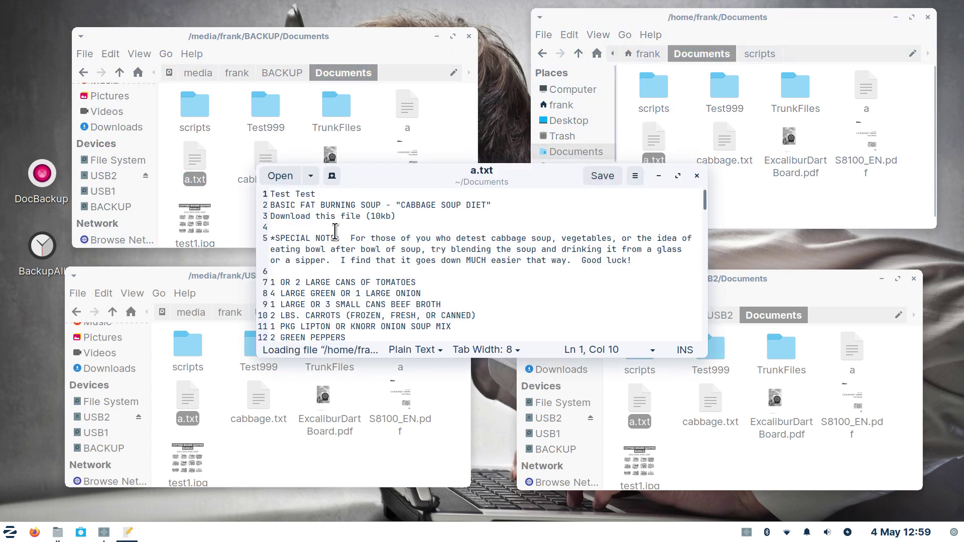
pyautogui.click(696, 176)
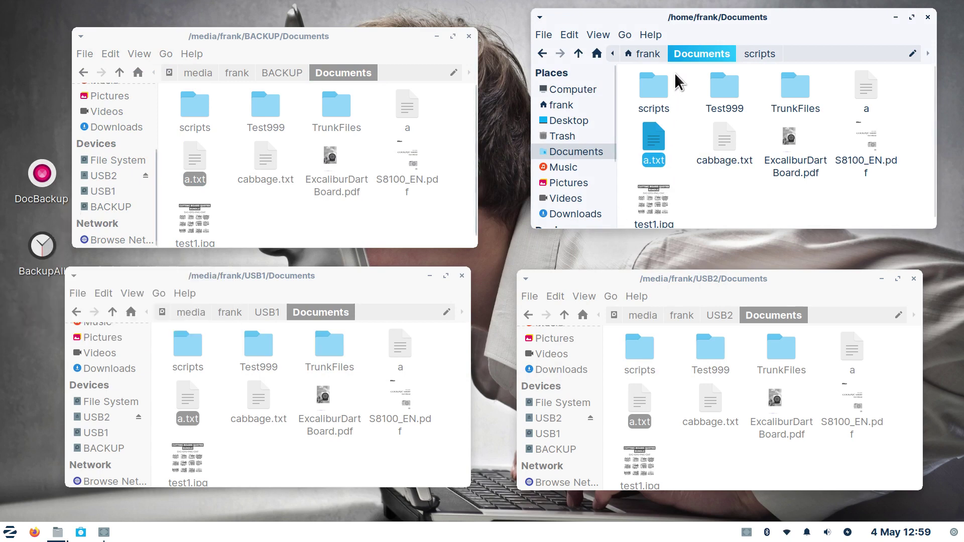
# Step: Open the BackAll script from the home Documents/scripts folder, move its window aside to examine the rsync lines, and close it
pyautogui.doubleClick(652, 93)
pyautogui.doubleClick(640, 101)
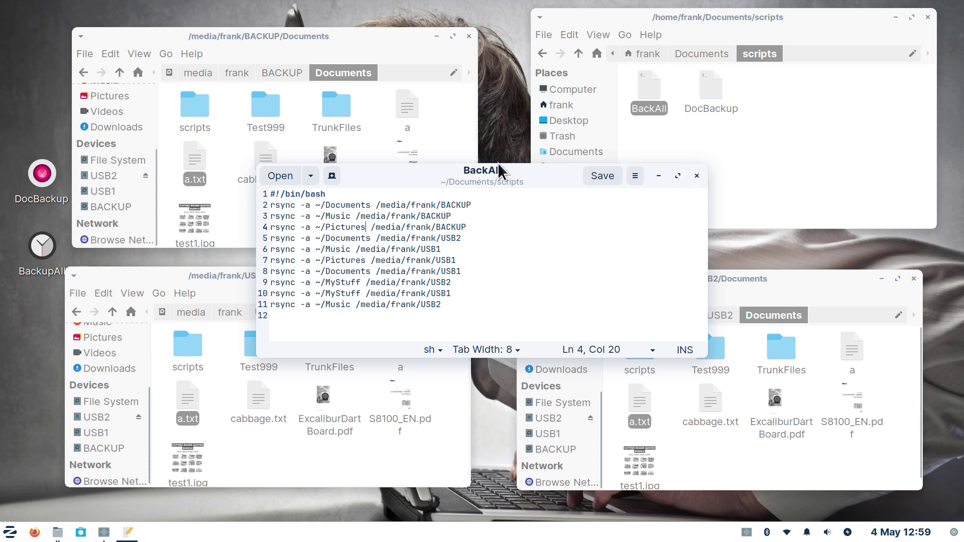
pyautogui.moveTo(535, 174); pyautogui.dragTo(803, 123)
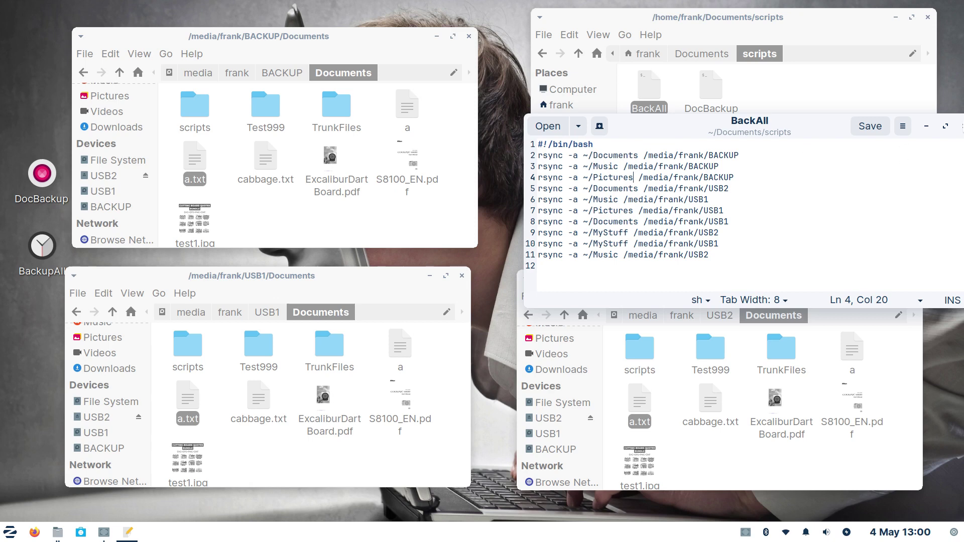
pyautogui.moveTo(809, 124); pyautogui.dragTo(756, 128)
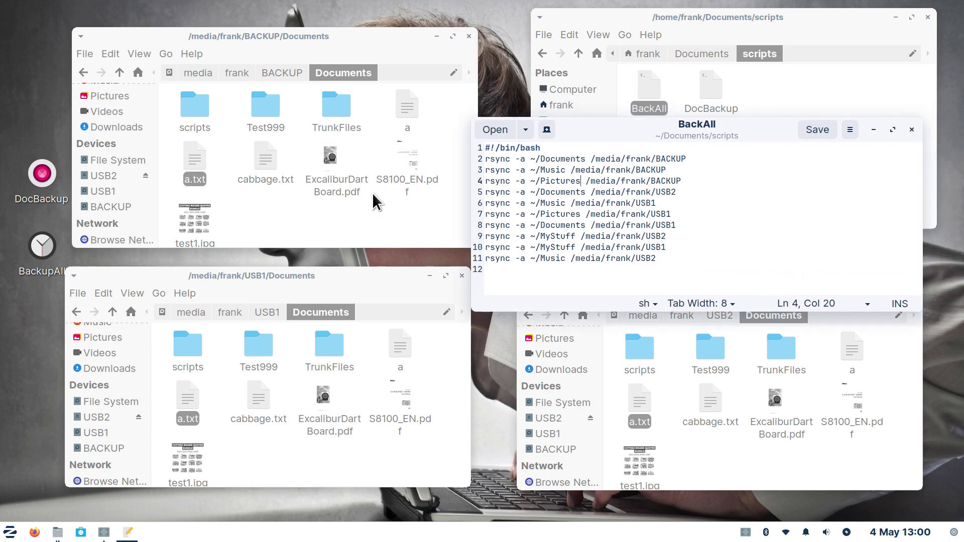
pyautogui.click(910, 130)
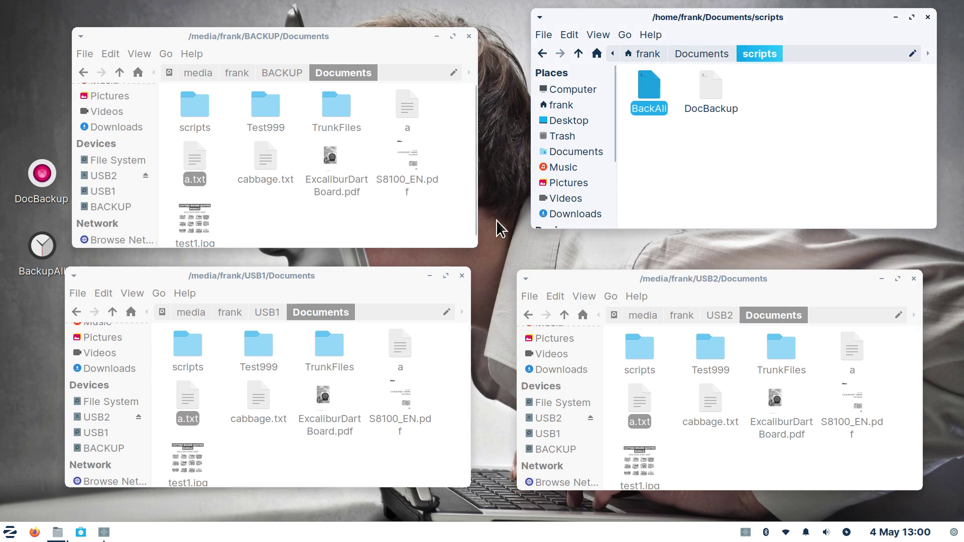
# Step: Run the BackupAll desktop launcher and check the a.txt copies on BACKUP, USB1 and USB2 for the "Test Test" line
pyautogui.click(41, 251)
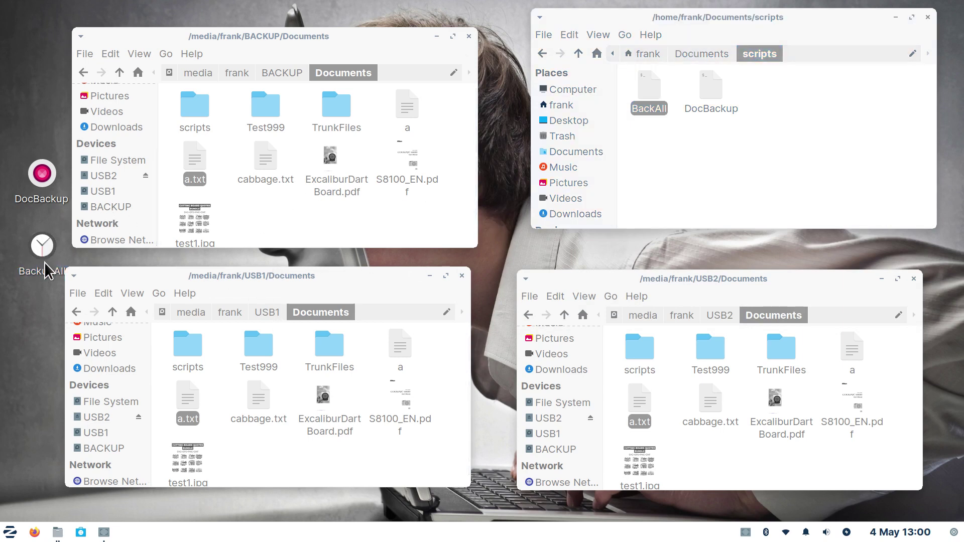
pyautogui.doubleClick(195, 156)
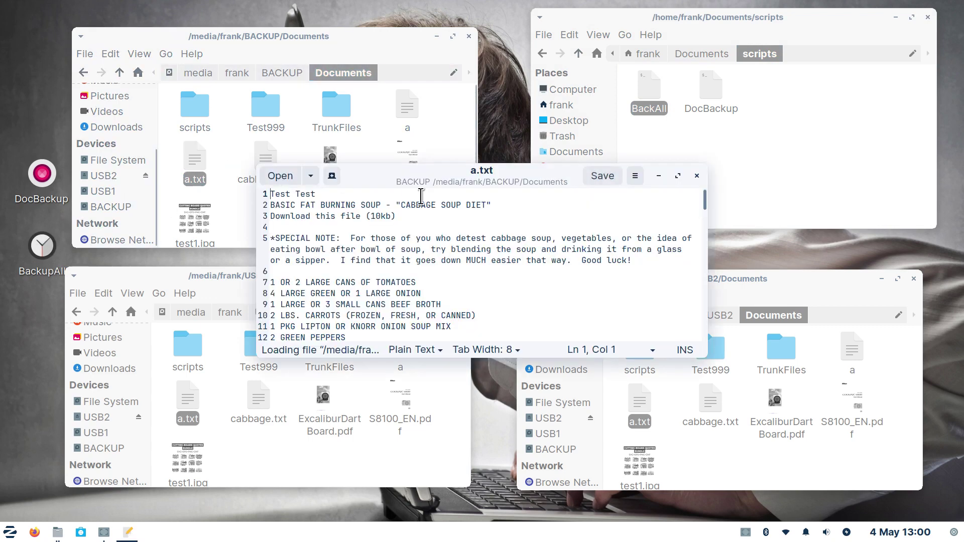
pyautogui.click(696, 175)
pyautogui.doubleClick(188, 400)
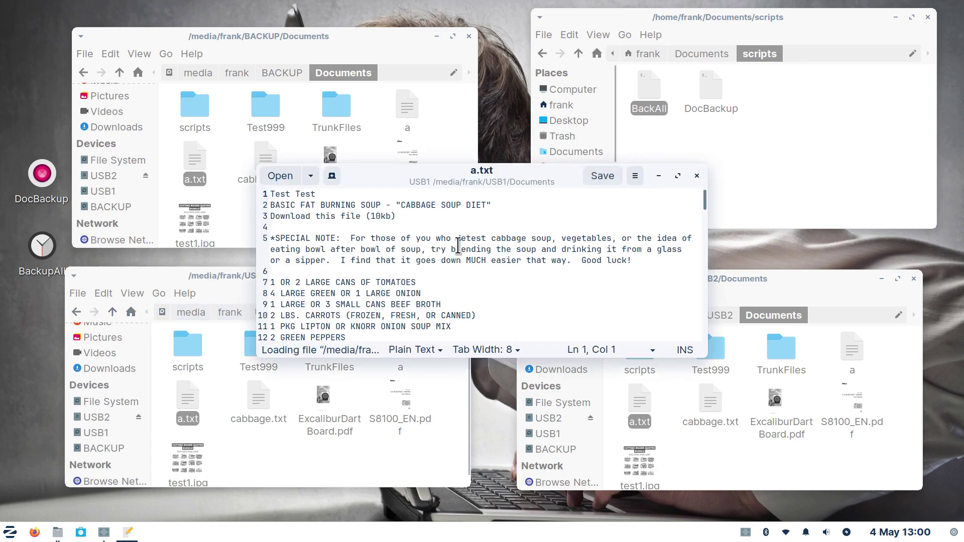
pyautogui.click(698, 176)
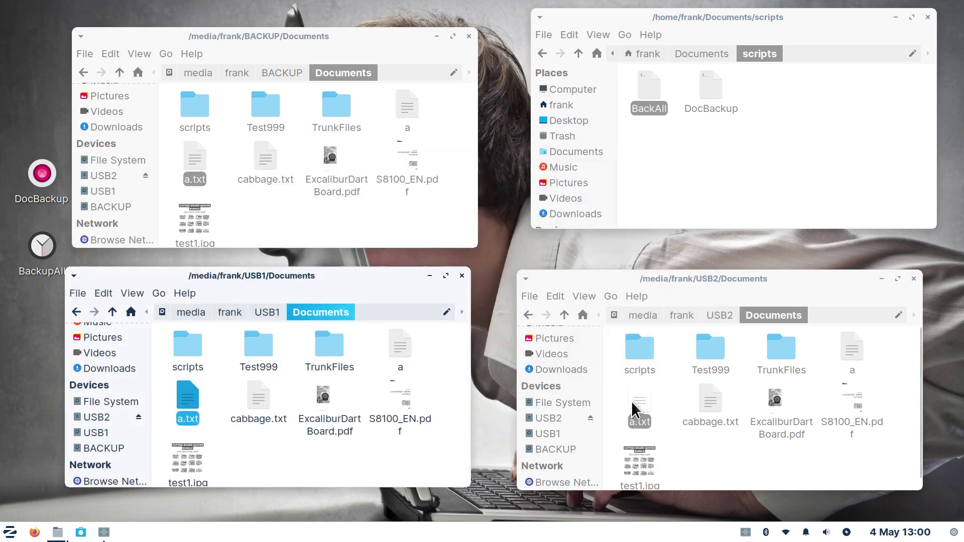
pyautogui.click(636, 399)
pyautogui.doubleClick(637, 392)
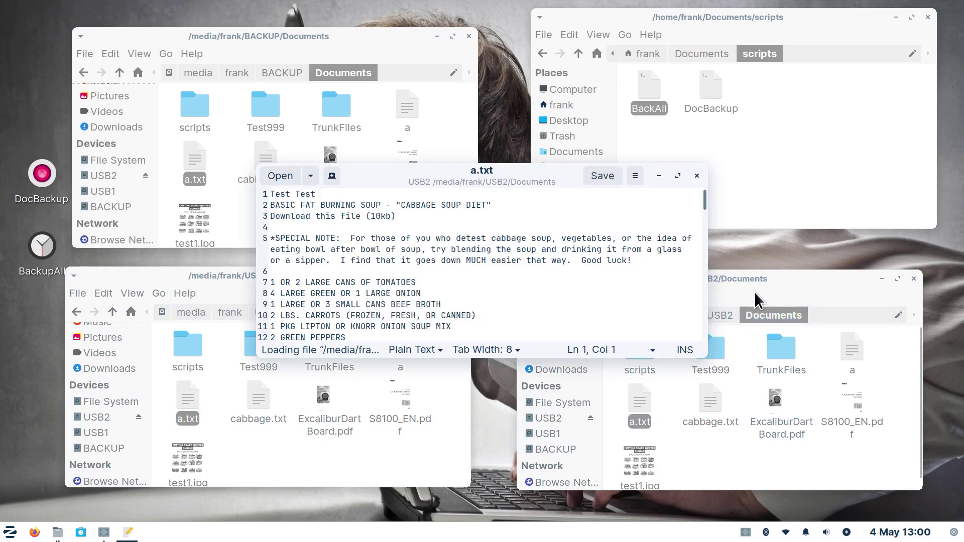
pyautogui.click(697, 175)
# Step: Return to the home Documents folder and look at the available file actions for cabbage.txt, choosing none
pyautogui.click(570, 104)
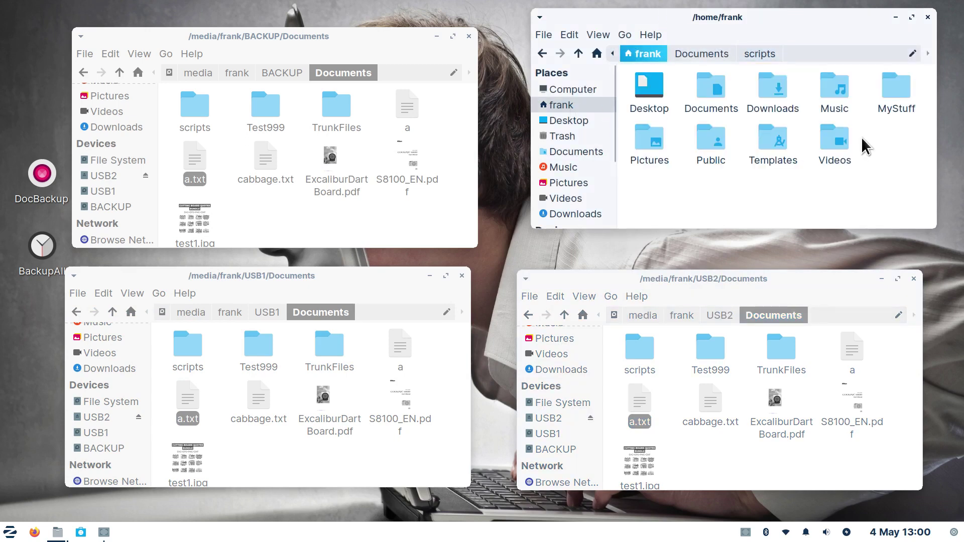
pyautogui.doubleClick(710, 82)
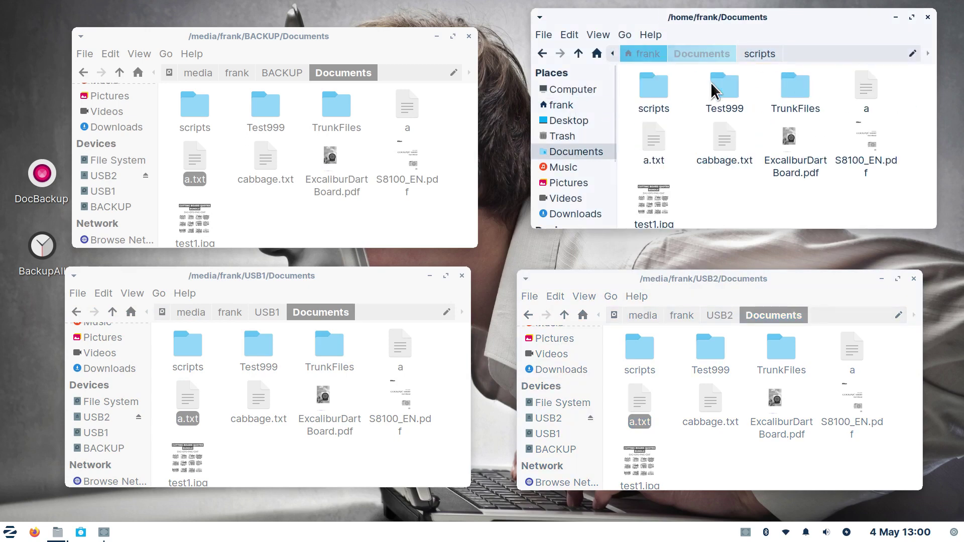
pyautogui.rightClick(727, 135)
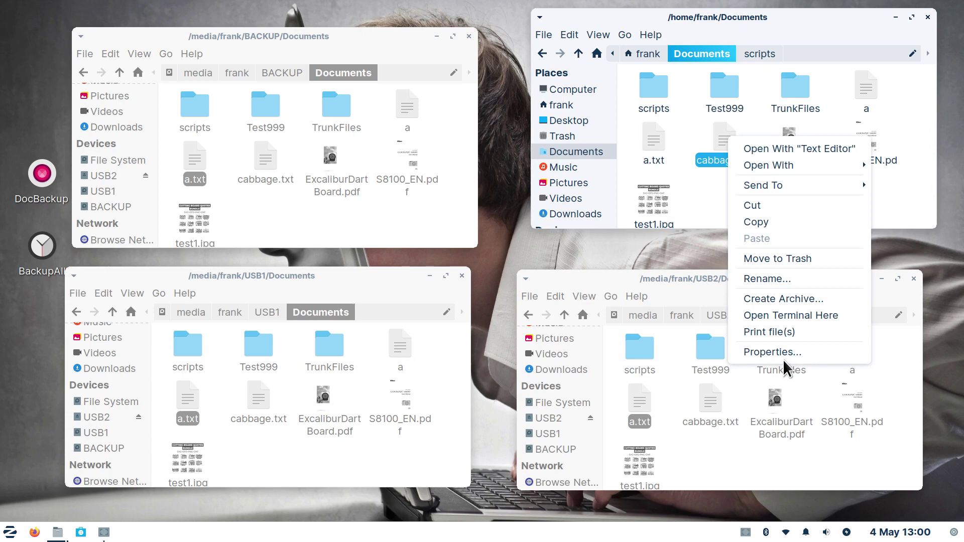
pyautogui.press('Escape')
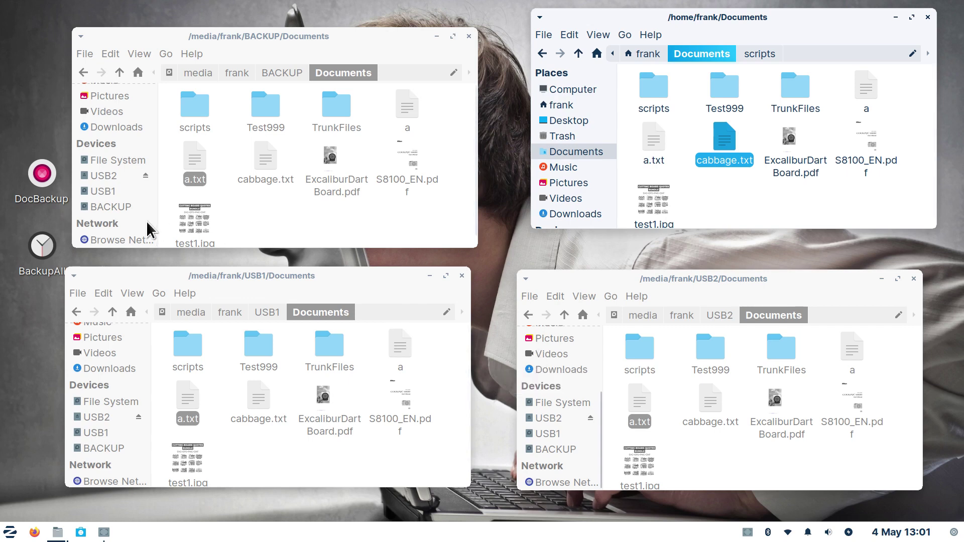
# Step: Show the root folders of the BACKUP, USB1 and USB2 drives to compare what was backed up to each
pyautogui.click(115, 205)
pyautogui.click(114, 206)
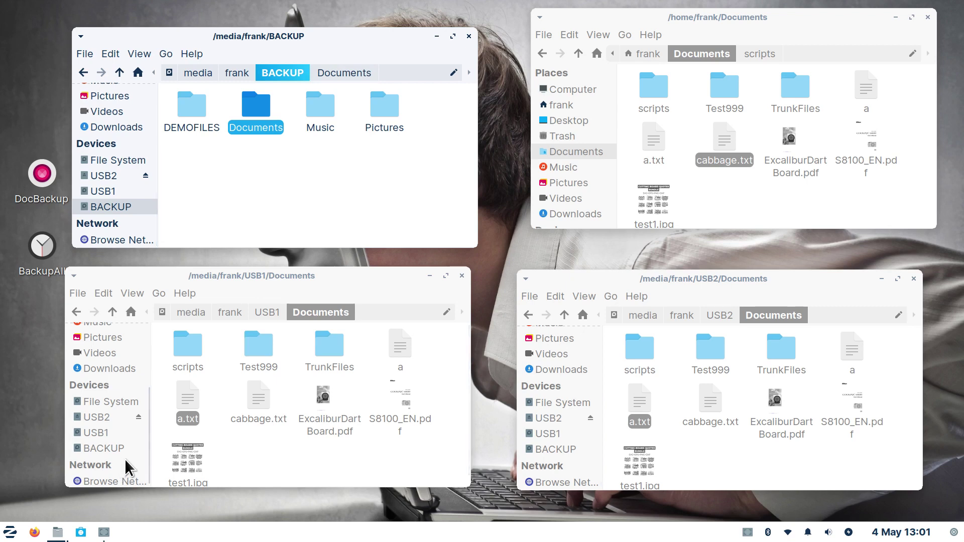
pyautogui.click(104, 431)
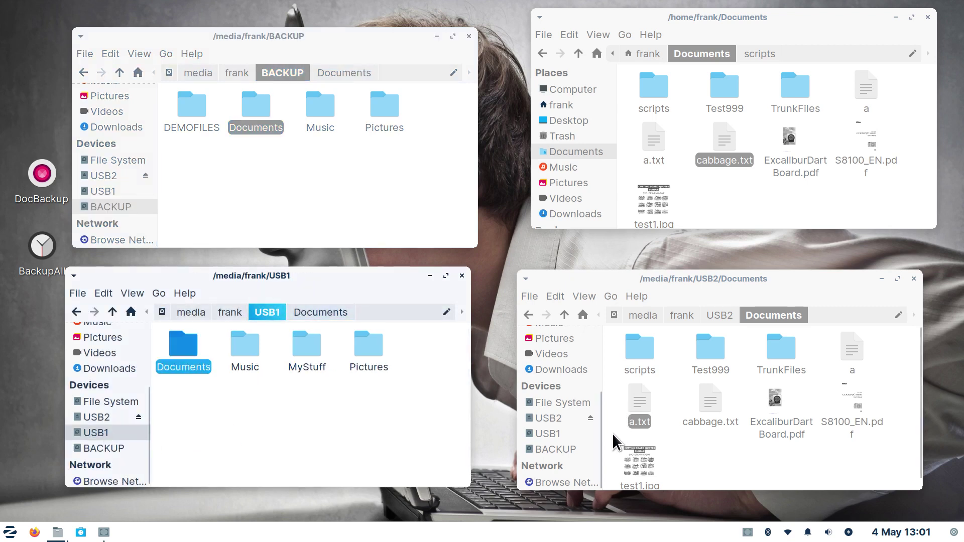
pyautogui.click(554, 418)
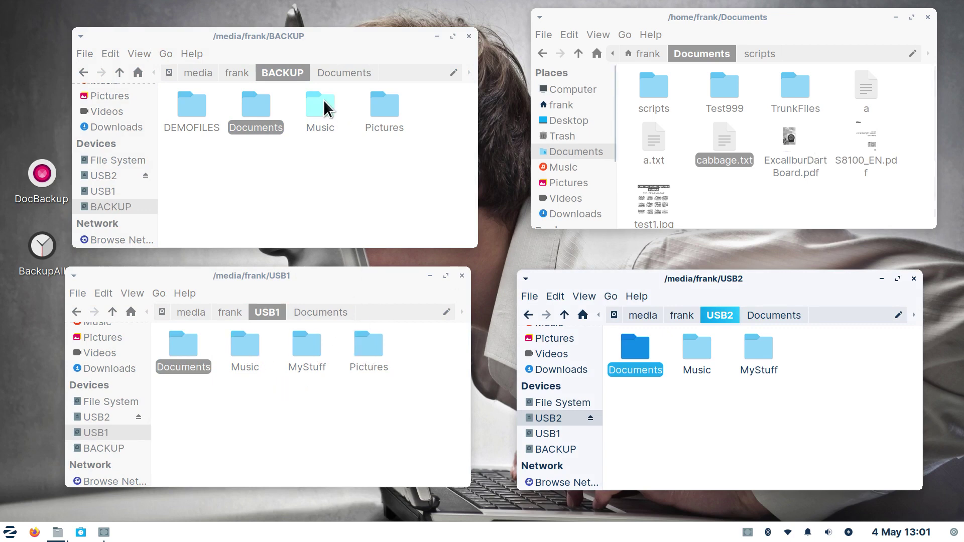
# Step: Examine the contents of the Pictures folder and the Music folder on the BACKUP drive
pyautogui.doubleClick(384, 105)
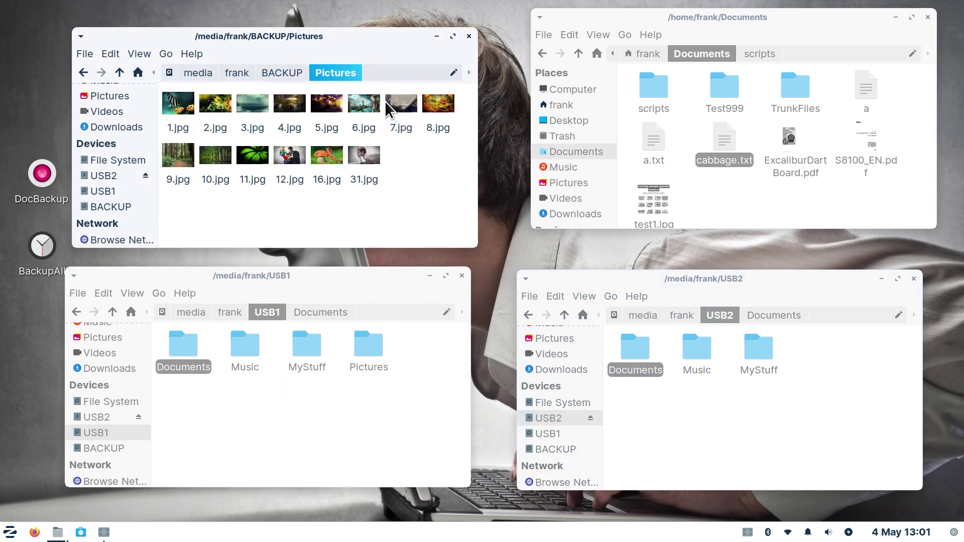
pyautogui.hotkey('alt', 'Left')
pyautogui.doubleClick(320, 104)
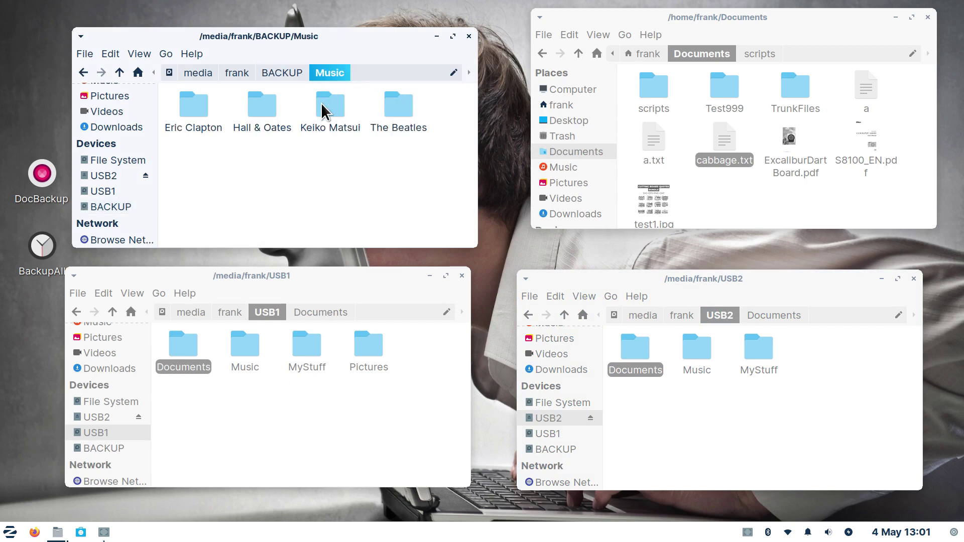
# Step: Look inside The Beatles folder and its Past Masters, Volume 1 subfolder on the BACKUP drive, and return to Music
pyautogui.doubleClick(390, 108)
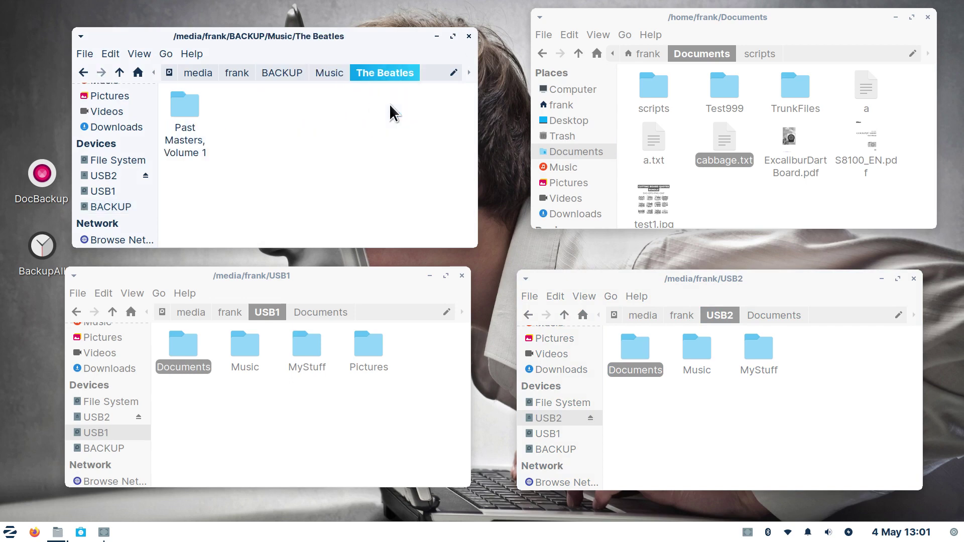
pyautogui.doubleClick(186, 106)
pyautogui.hotkey('alt', 'Up')
pyautogui.hotkey('alt', 'Up')
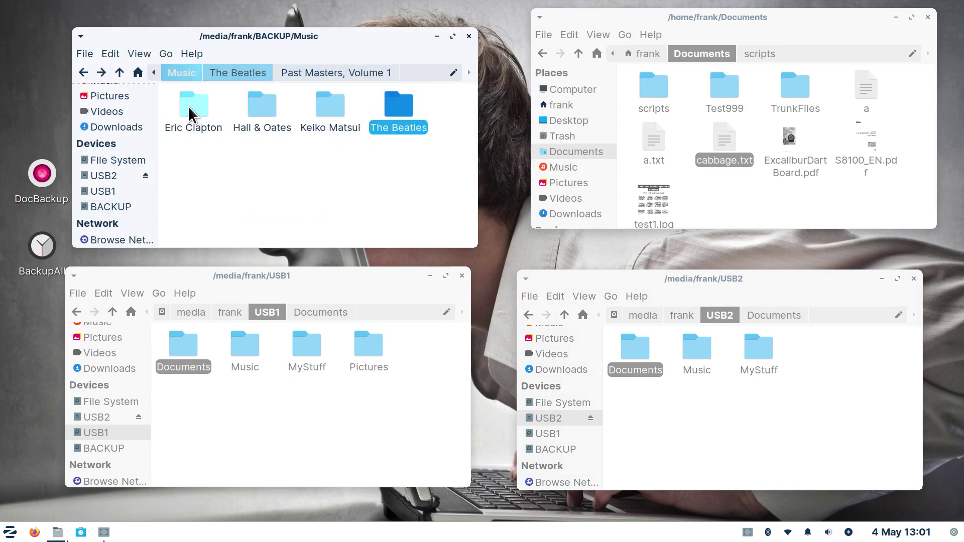
pyautogui.hotkey('alt', 'Up')
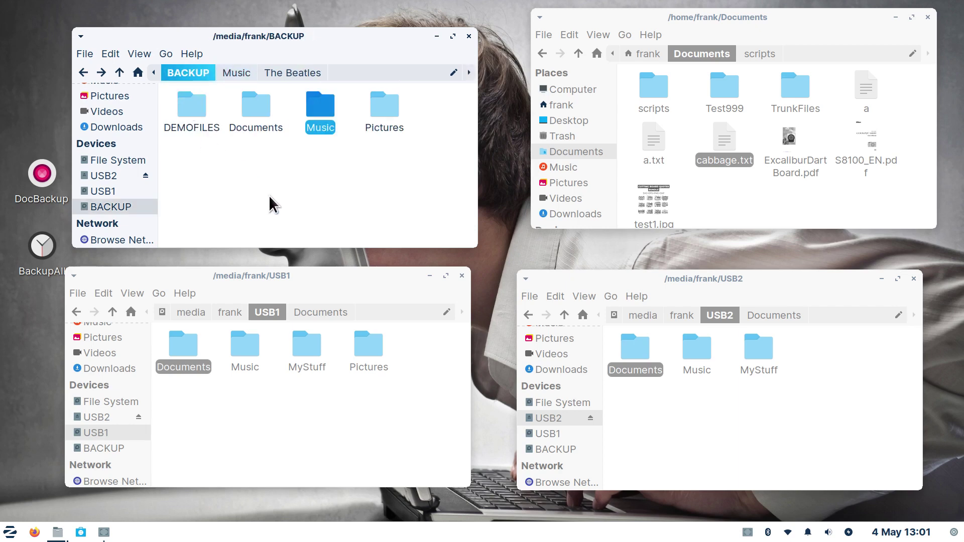
pyautogui.doubleClick(326, 101)
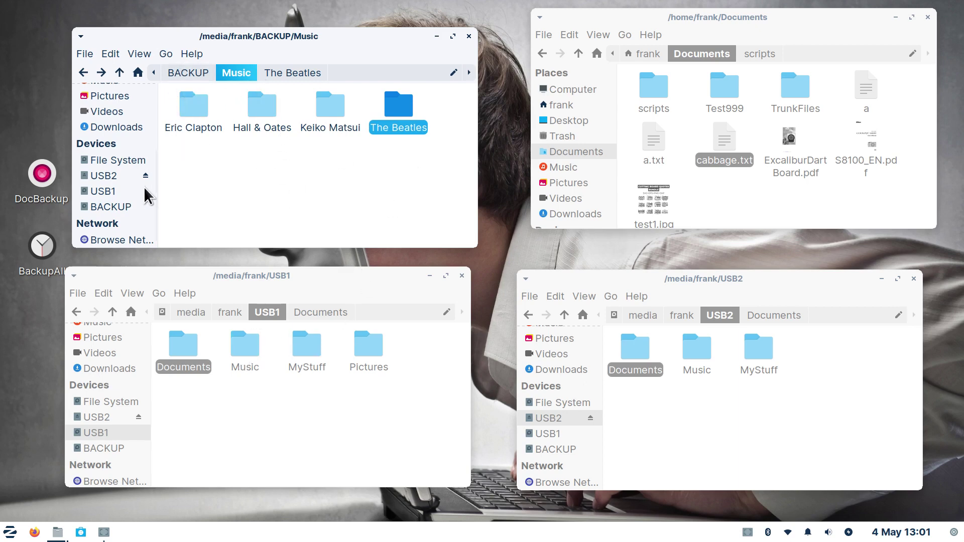
# Step: Show the Music folders on USB1 and USB2 to compare them with the one on BACKUP
pyautogui.doubleClick(238, 343)
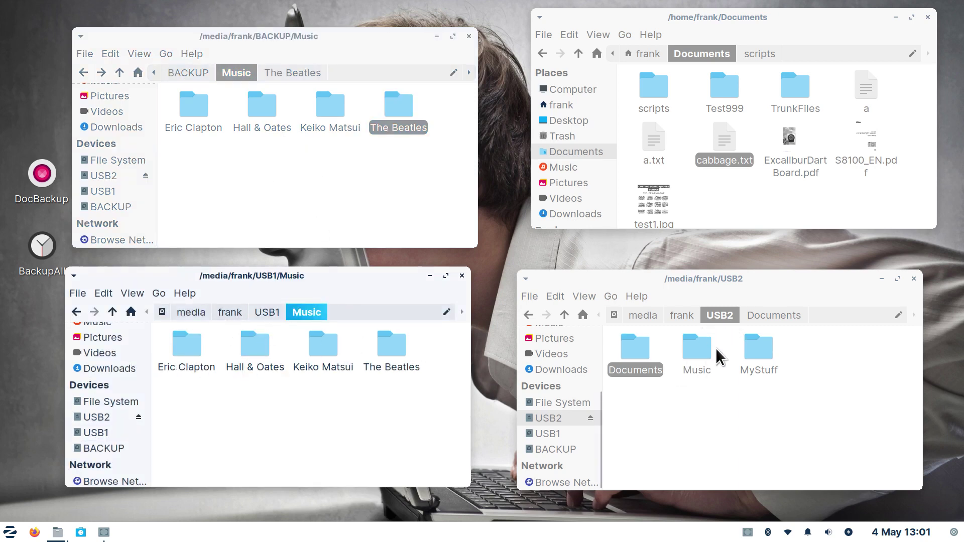
pyautogui.click(696, 354)
pyautogui.doubleClick(695, 354)
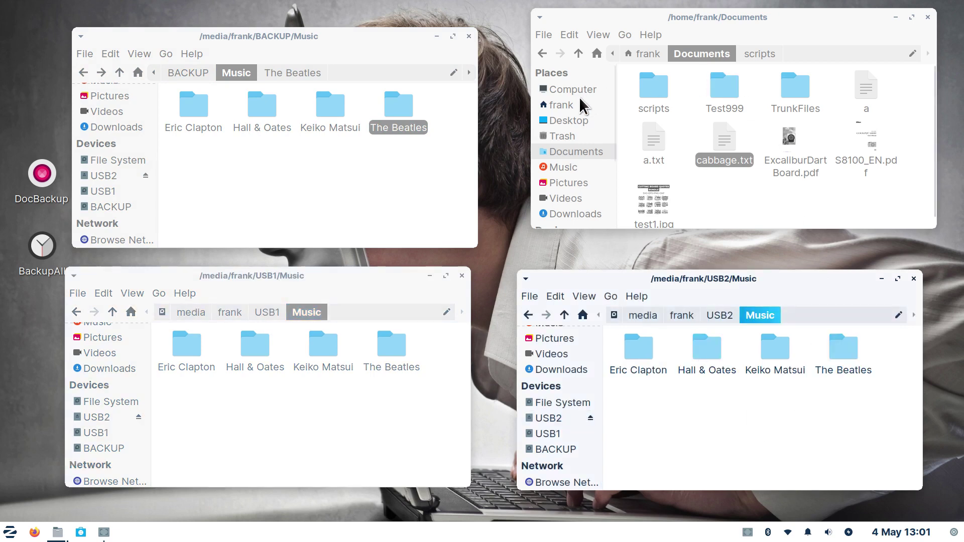
# Step: Create a new folder named HelloWorld in the home Music folder
pyautogui.click(556, 105)
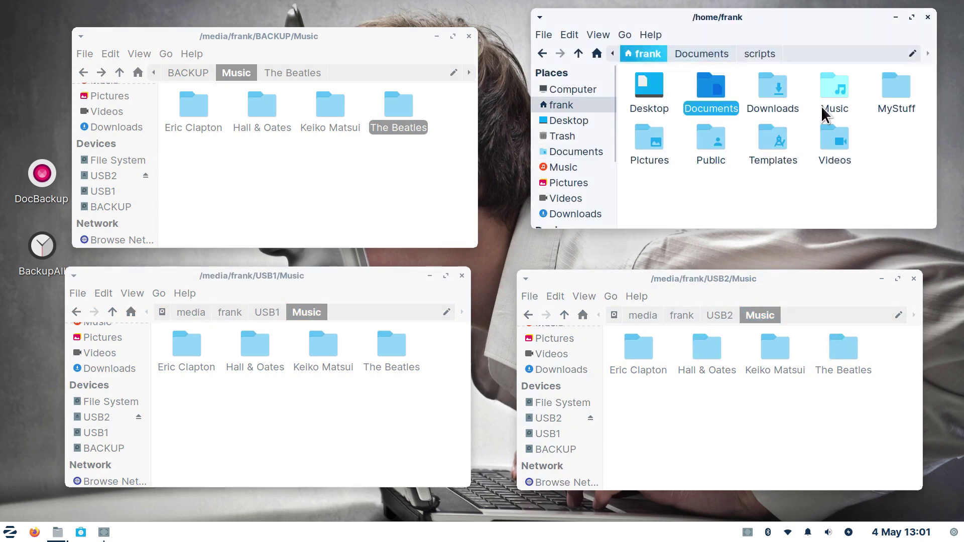
pyautogui.doubleClick(835, 98)
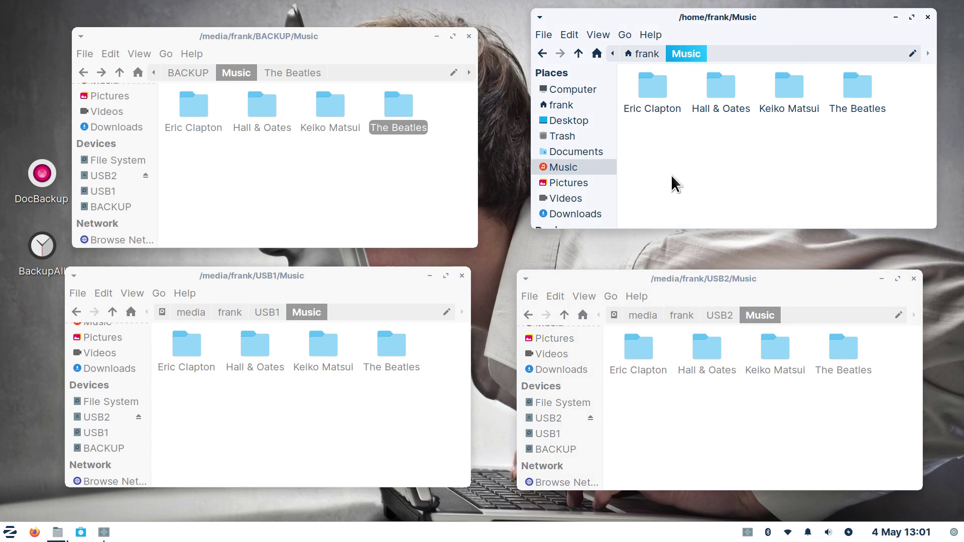
pyautogui.rightClick(654, 141)
pyautogui.click(676, 151)
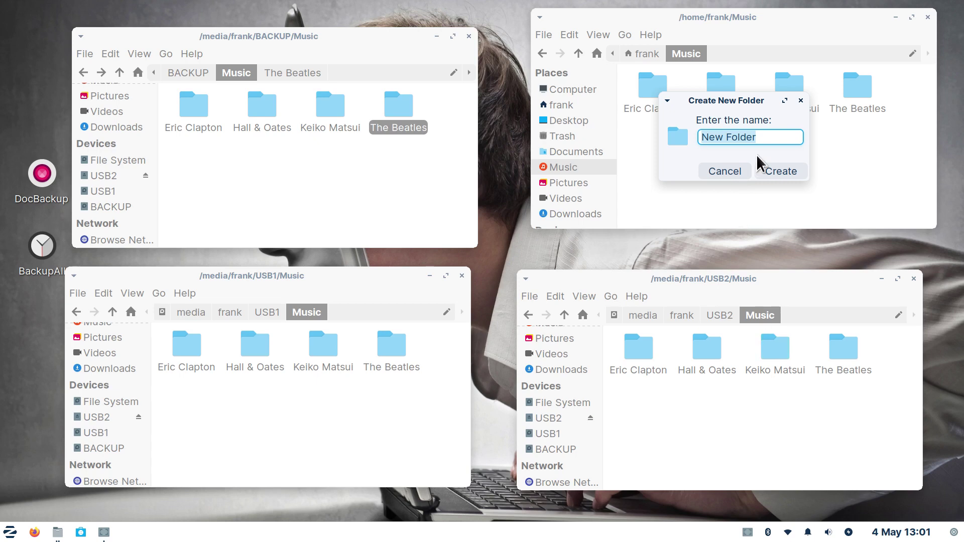
pyautogui.write('HelloWorld')
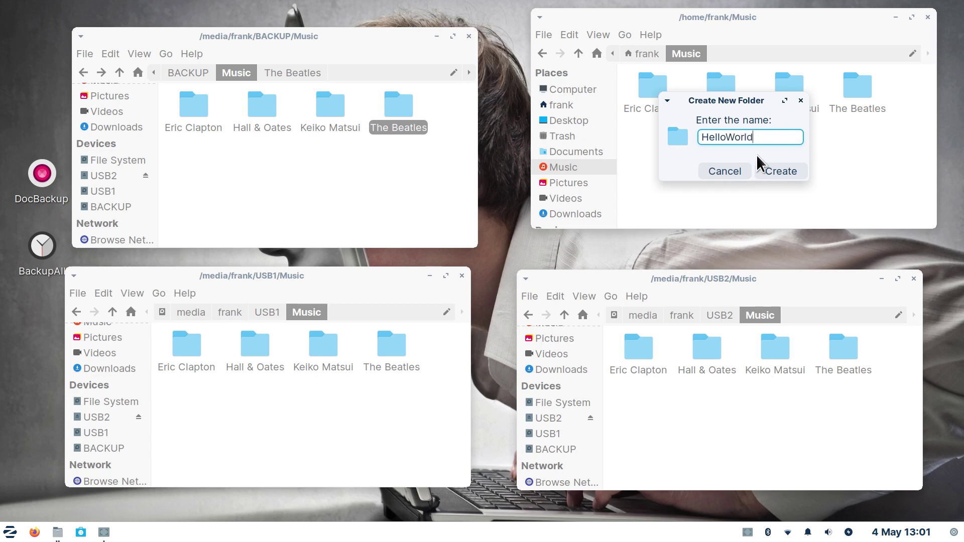
pyautogui.click(776, 173)
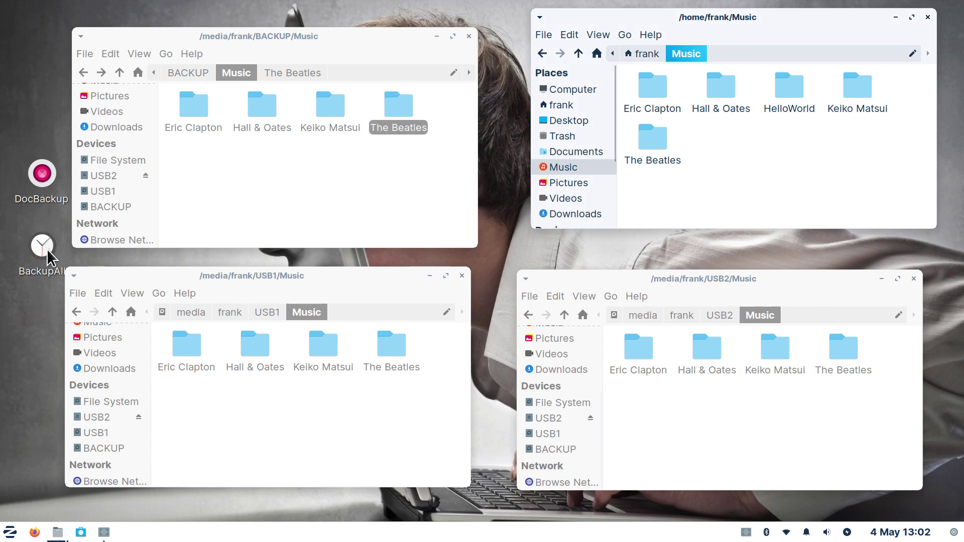
# Step: Run the BackupAll desktop launcher and check the HelloWorld folder in Music on BACKUP, USB1 and USB2
pyautogui.moveTo(47, 249)
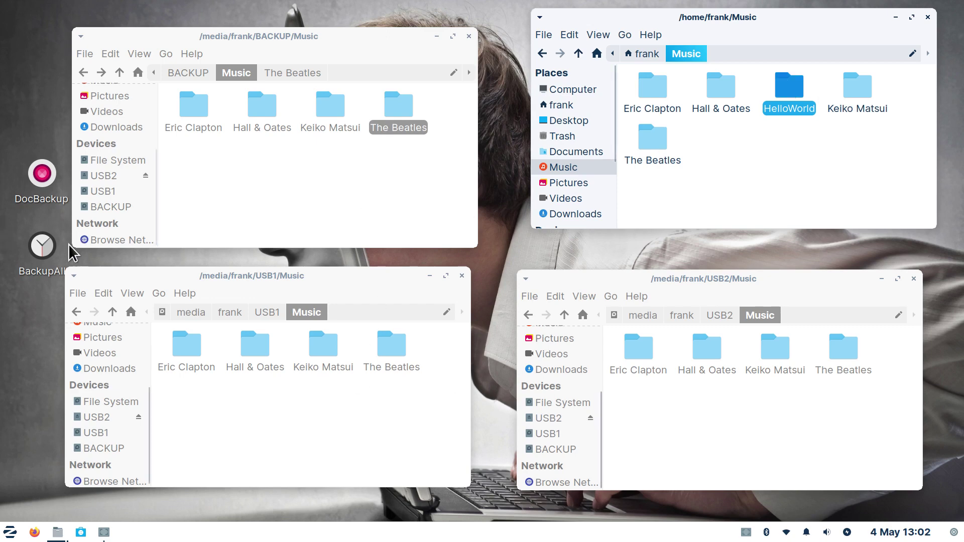
pyautogui.doubleClick(40, 249)
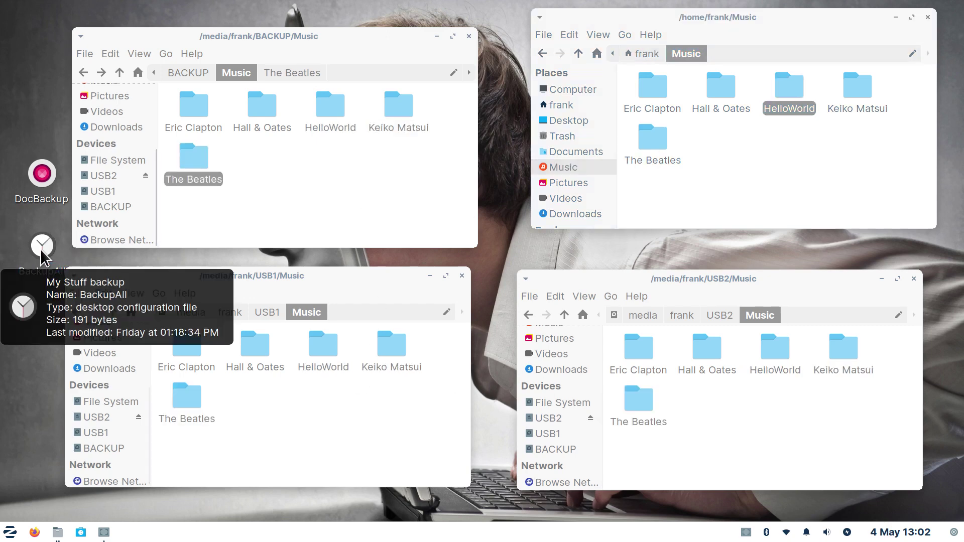
pyautogui.click(325, 109)
pyautogui.click(321, 337)
pyautogui.click(775, 349)
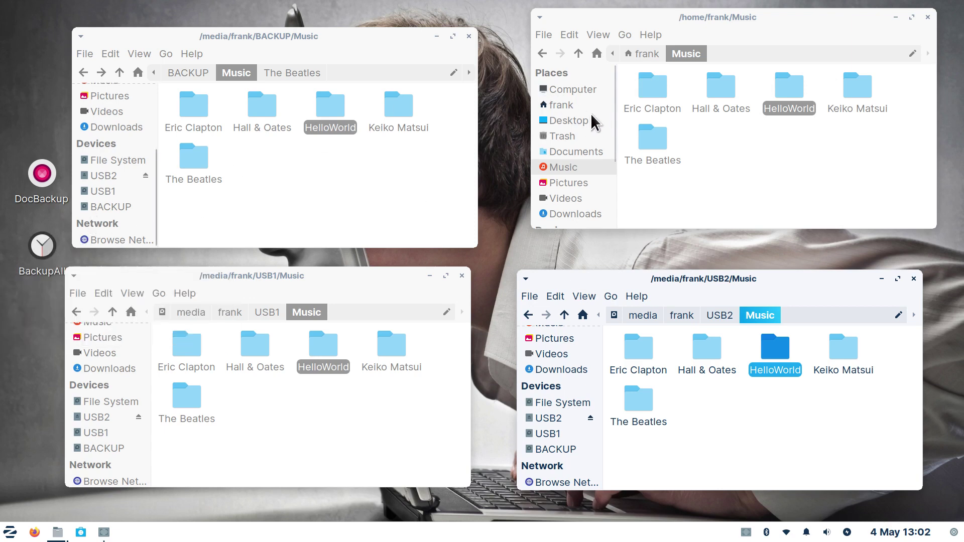
# Step: Review the rsync lines of the BackAll script in the home Documents/scripts folder and close the file
pyautogui.click(570, 103)
pyautogui.doubleClick(706, 81)
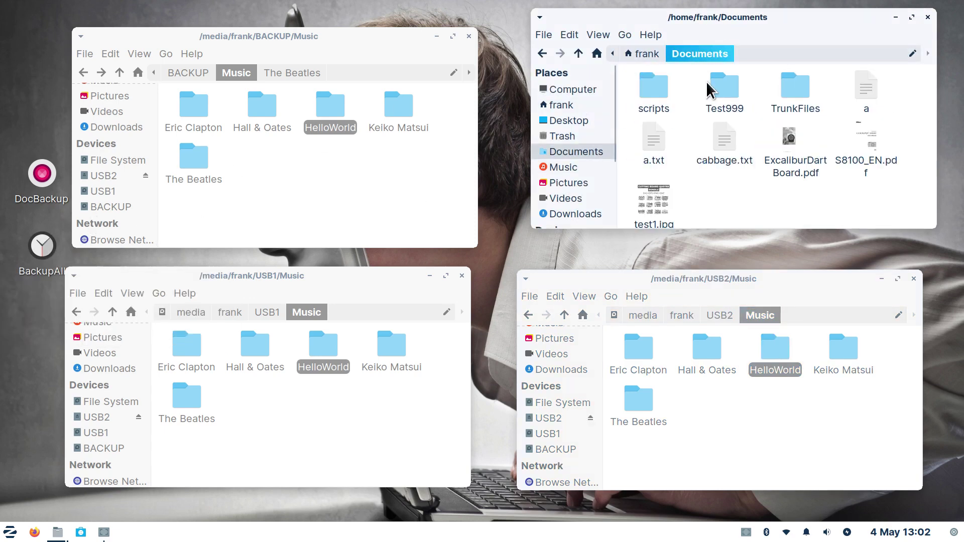
pyautogui.doubleClick(659, 87)
pyautogui.doubleClick(652, 90)
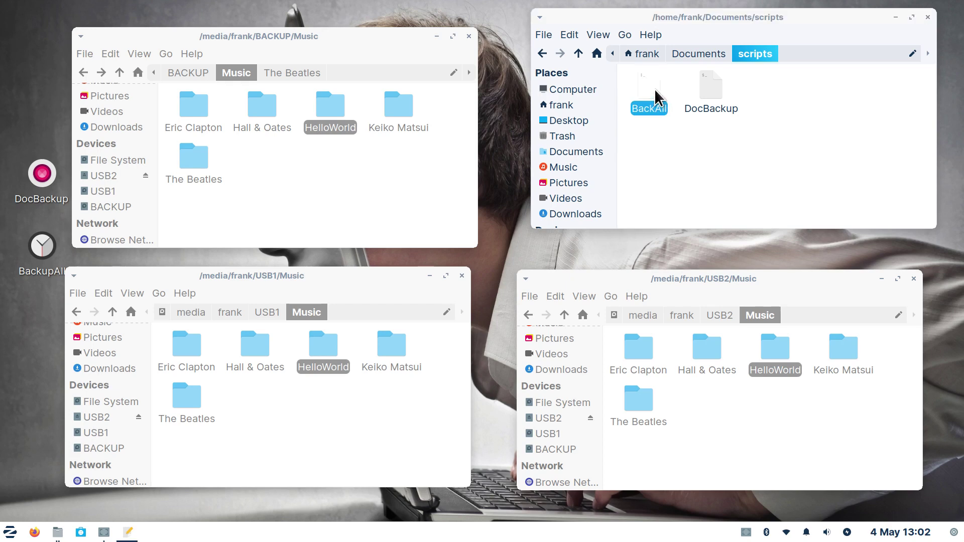
pyautogui.moveTo(523, 173); pyautogui.dragTo(759, 59)
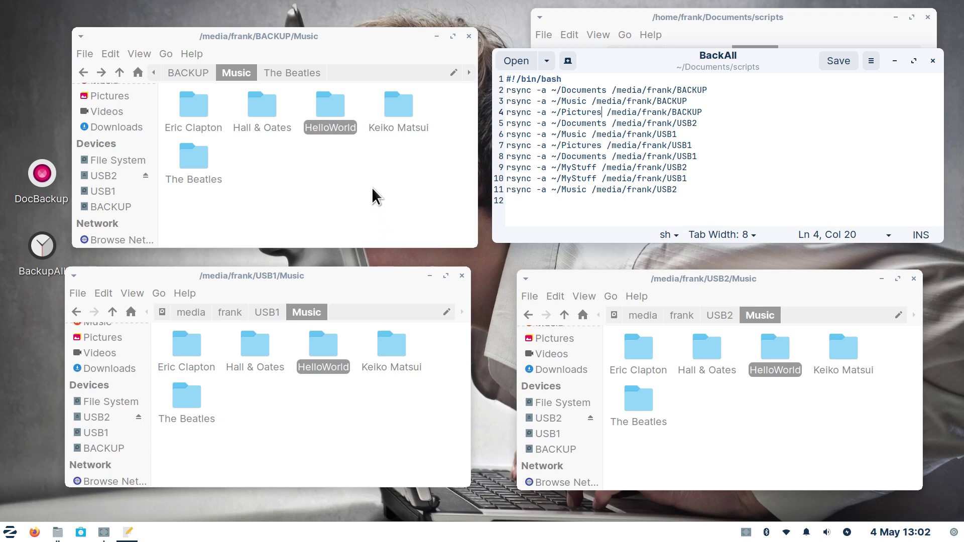
pyautogui.click(931, 61)
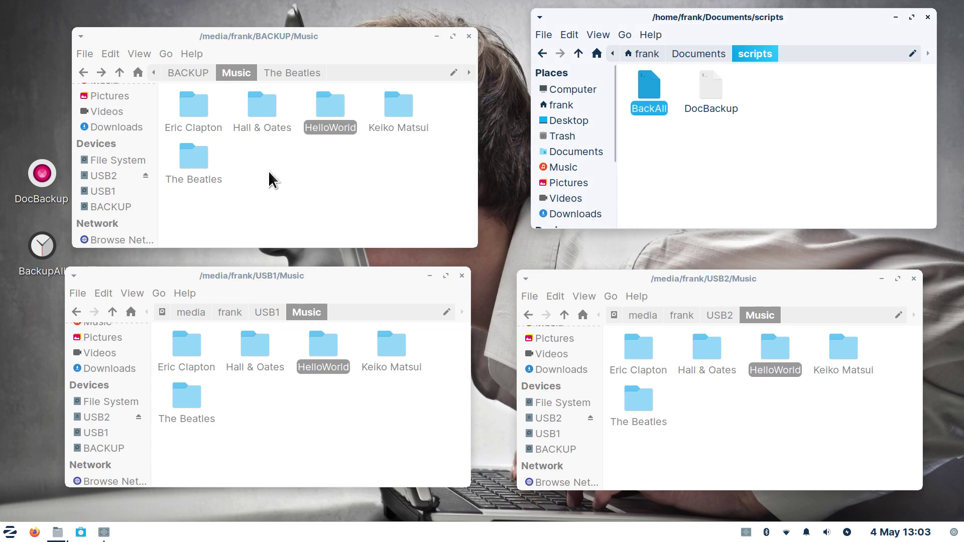
# Step: Close the USB1 and USB2 windows, leaving the BACKUP drive root and the home folder on display
pyautogui.click(120, 207)
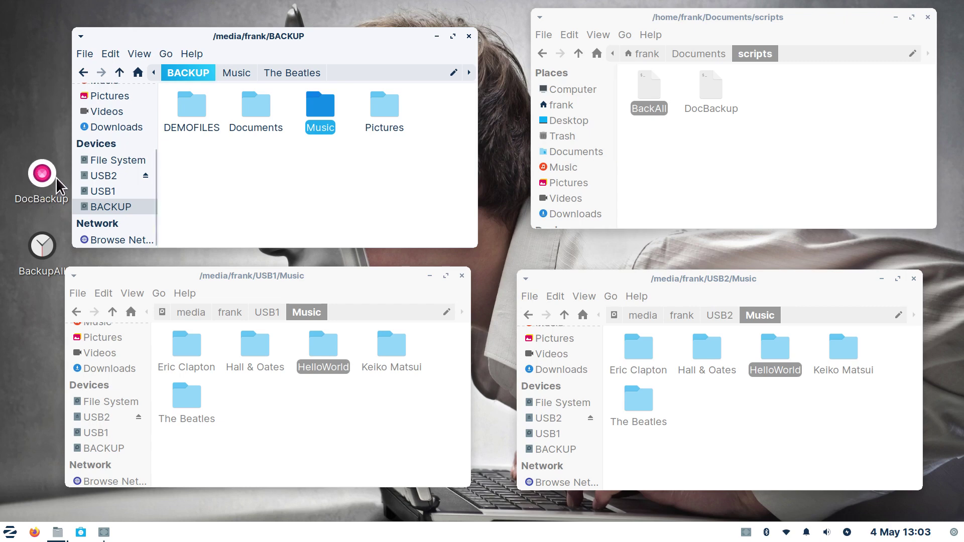
pyautogui.click(913, 279)
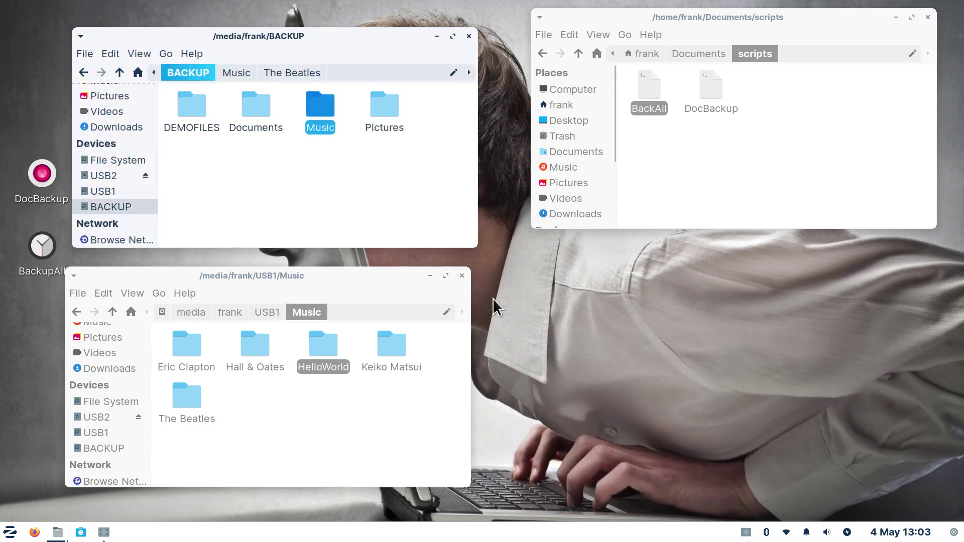
pyautogui.click(459, 278)
pyautogui.click(246, 173)
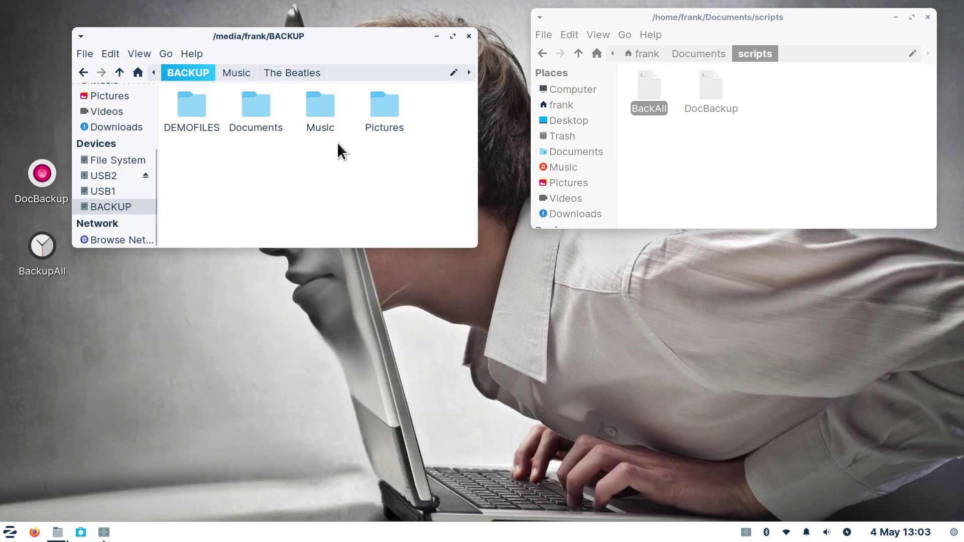
pyautogui.click(557, 105)
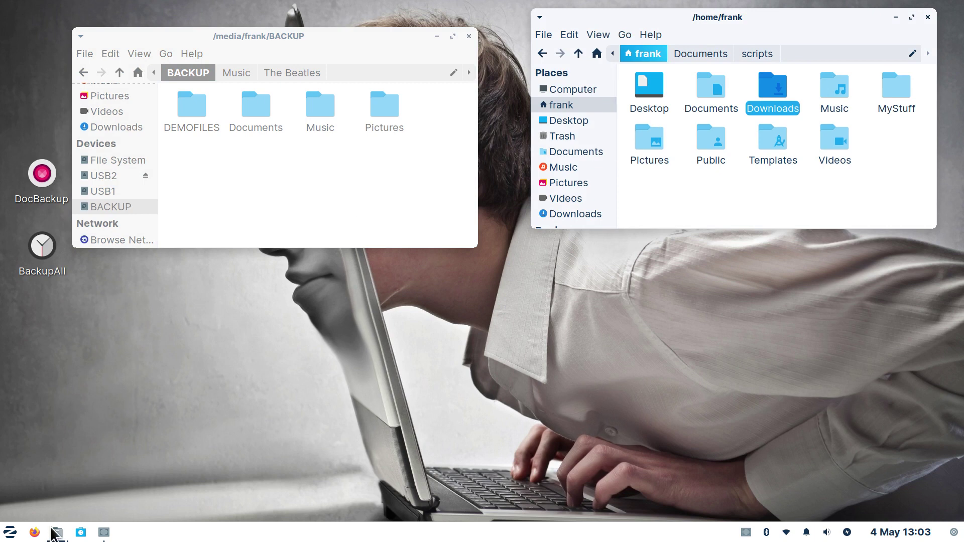
# Step: Start a blank document in Text Editor below the file windows and enter #!/bin/bash as its first line
pyautogui.click(10, 532)
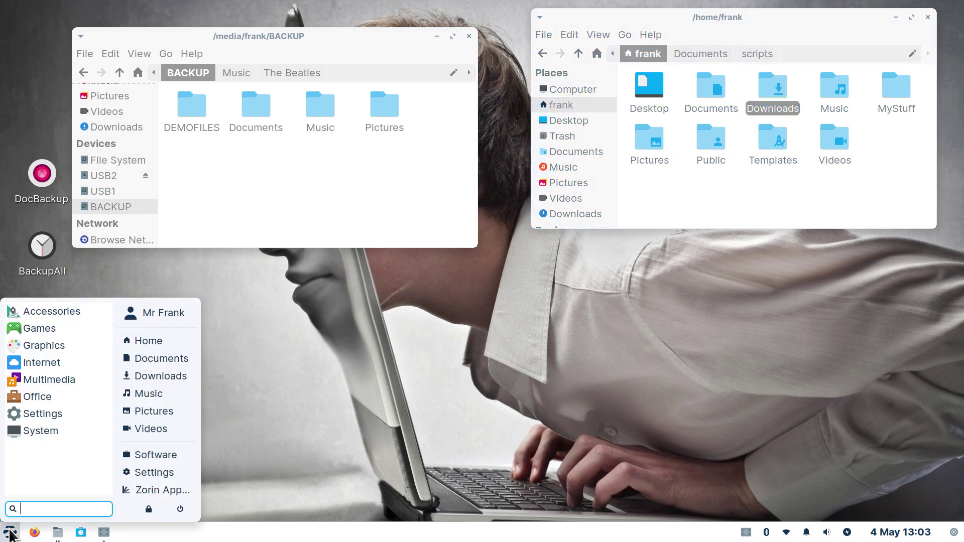
pyautogui.write('text')
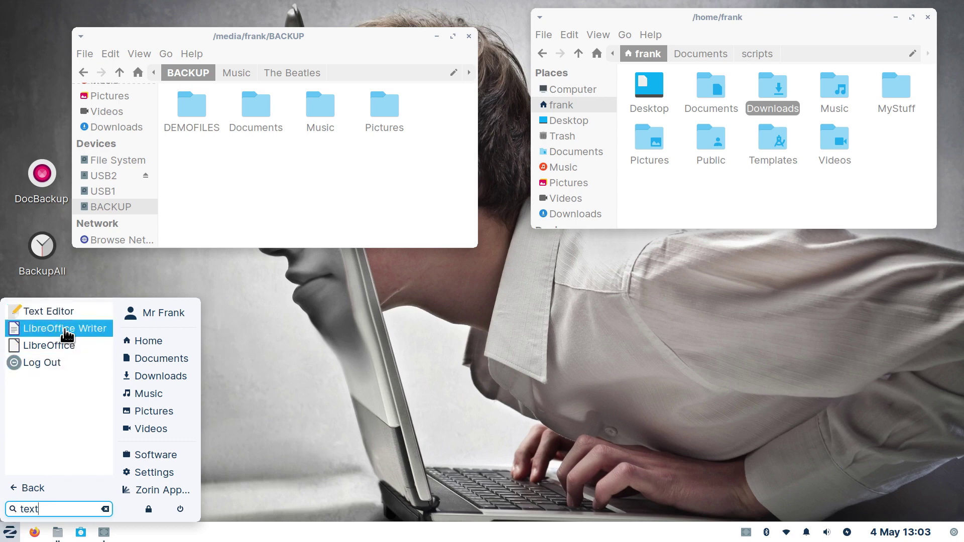
pyautogui.click(69, 311)
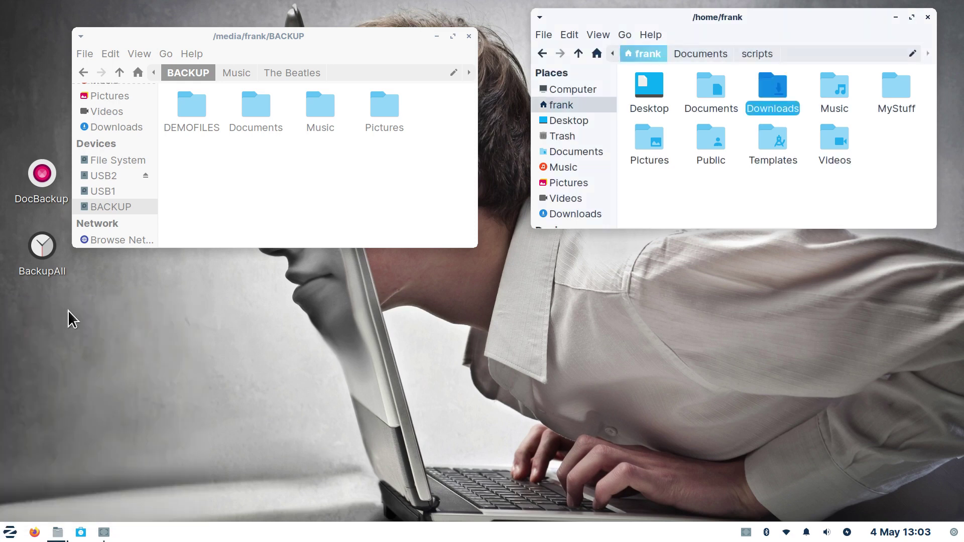
pyautogui.moveTo(552, 176); pyautogui.dragTo(565, 273)
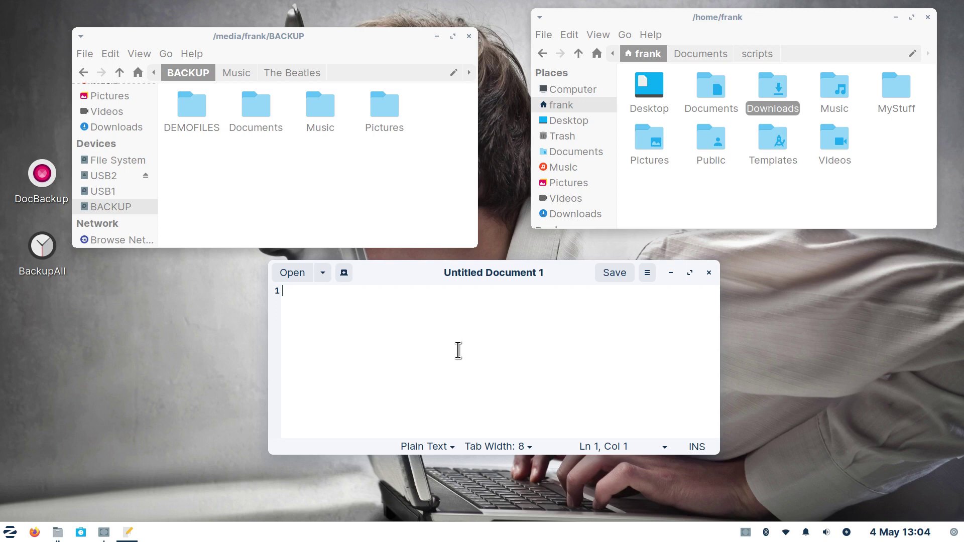
pyautogui.write('#')
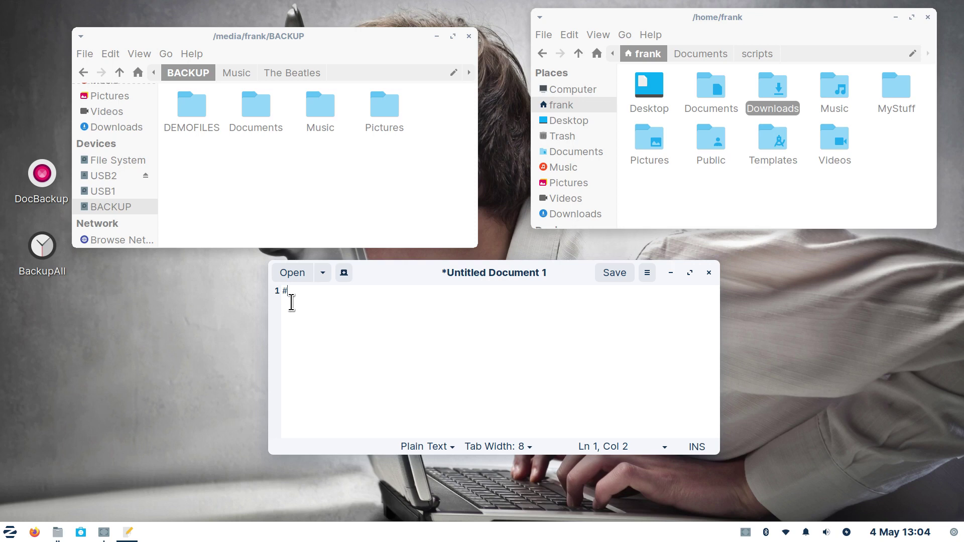
pyautogui.write('!')
pyautogui.write('/bin/bash')
pyautogui.press('Return')
# Step: Open a terminal, place it mid-screen and display the Bash manual page with man bash
pyautogui.click(16, 538)
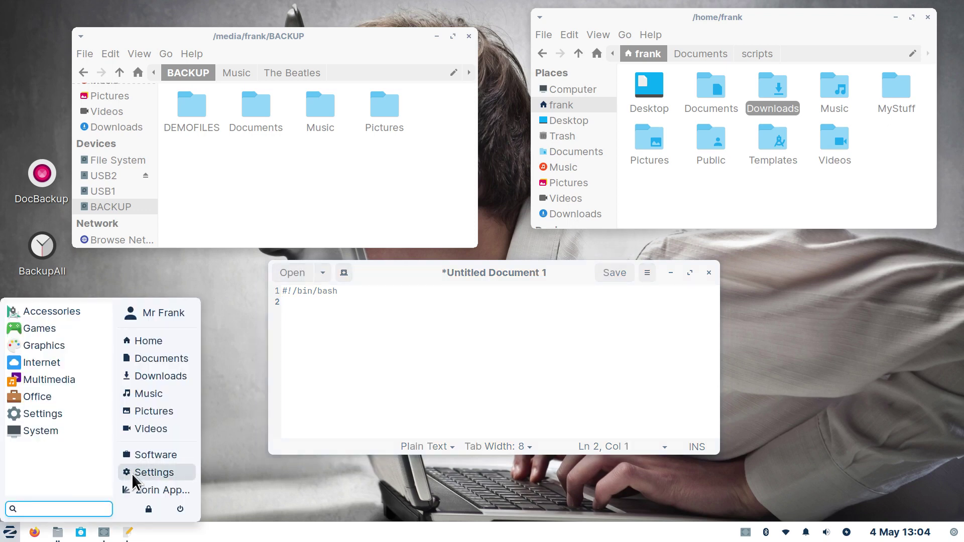
pyautogui.write('ter')
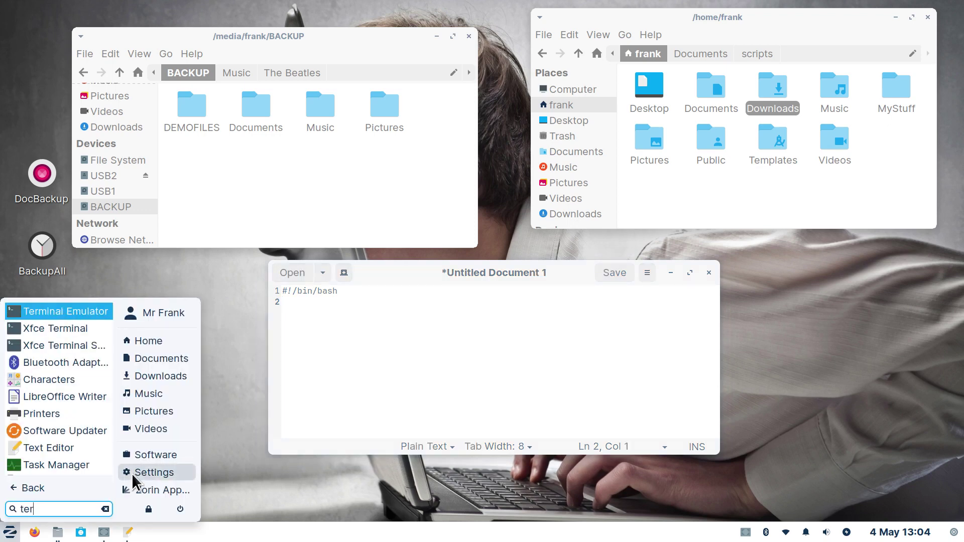
pyautogui.click(85, 311)
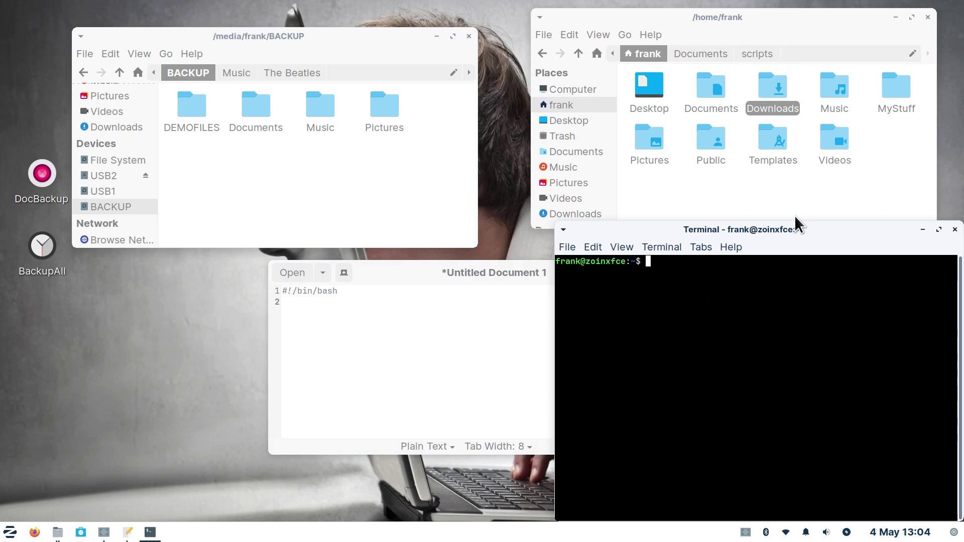
pyautogui.moveTo(791, 230); pyautogui.dragTo(499, 170)
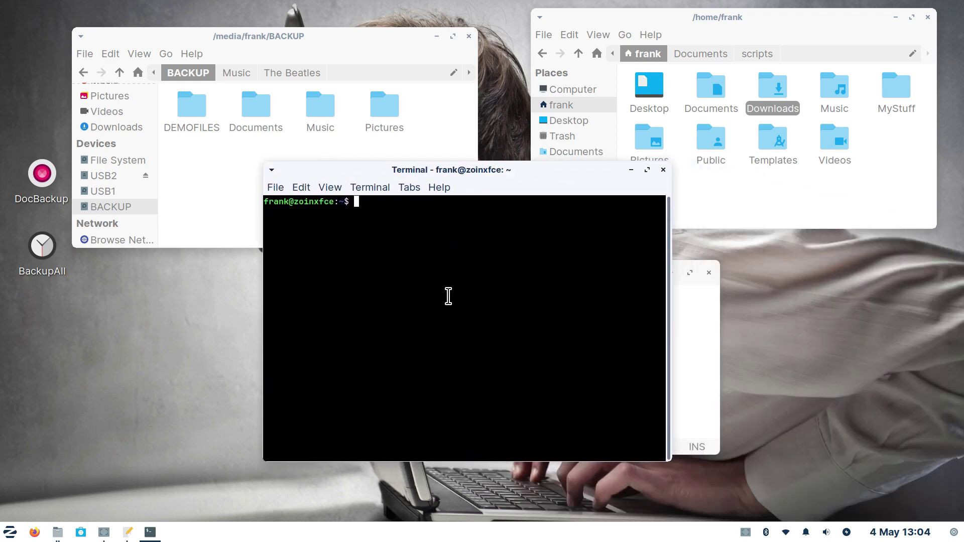
pyautogui.write('man bash')
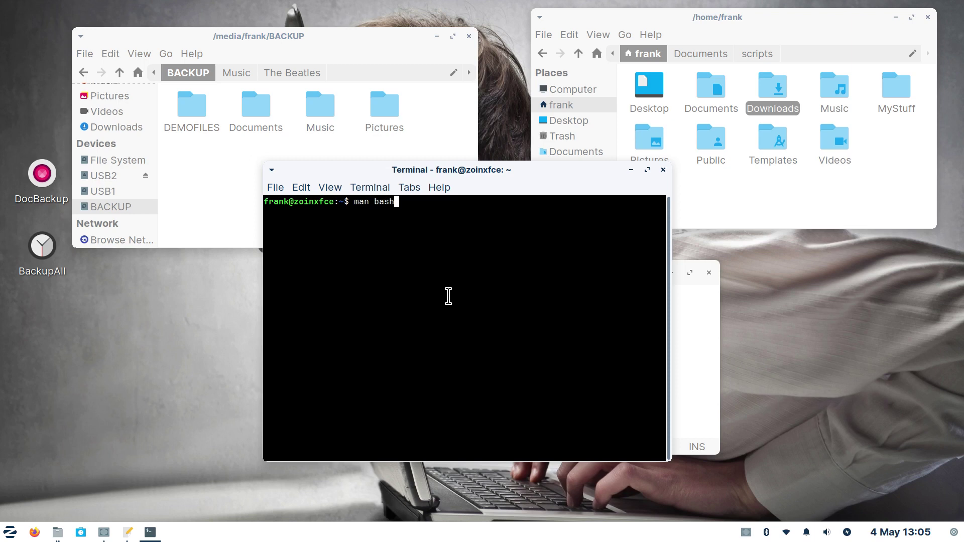
pyautogui.press('Return')
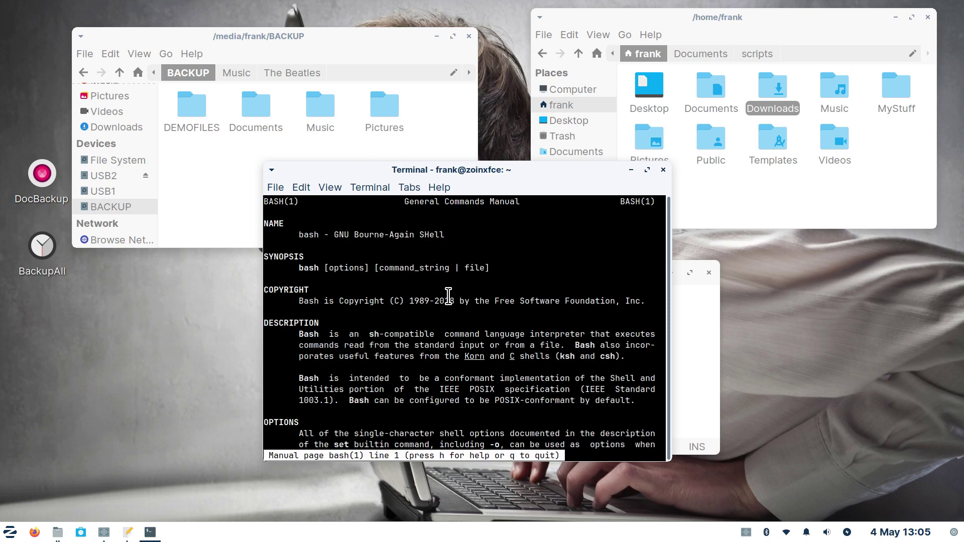
# Step: Enlarge the terminal text and highlight "Bourne-Again SHell" in the manual's NAME section
pyautogui.hotkey('ctrl', '+')
pyautogui.hotkey('ctrl', '+')
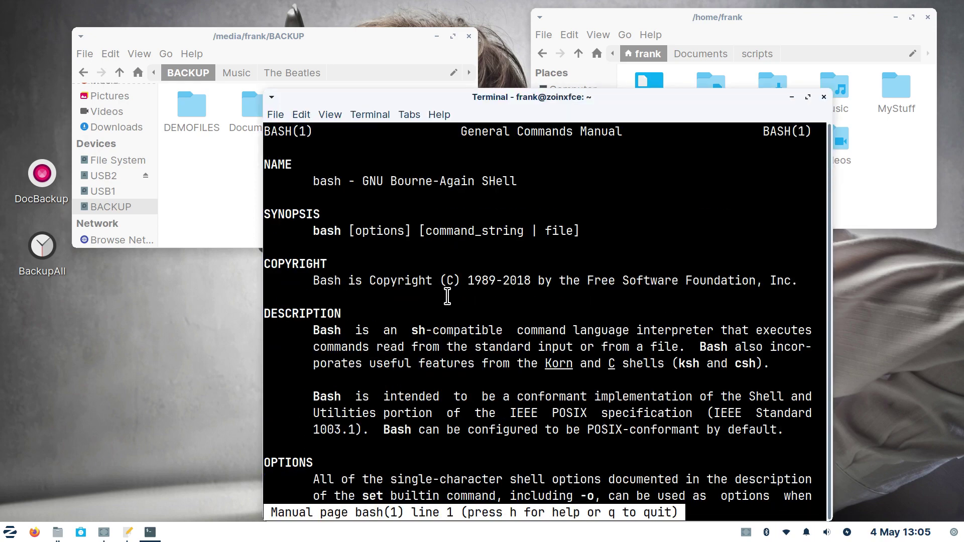
pyautogui.moveTo(390, 181); pyautogui.dragTo(519, 187)
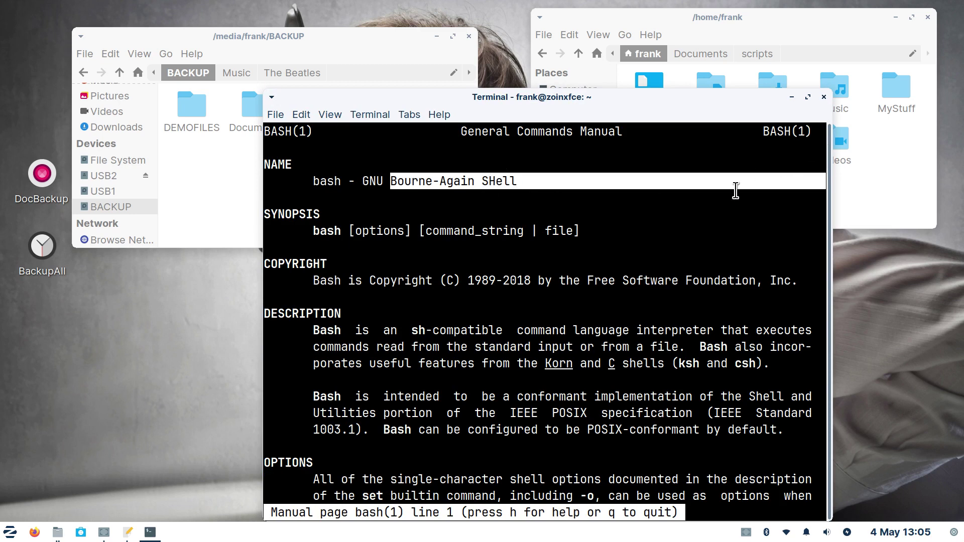
# Step: Quit the Bash manual, close the terminal and highlight the #!/bin/bash line in the new script
pyautogui.press('q')
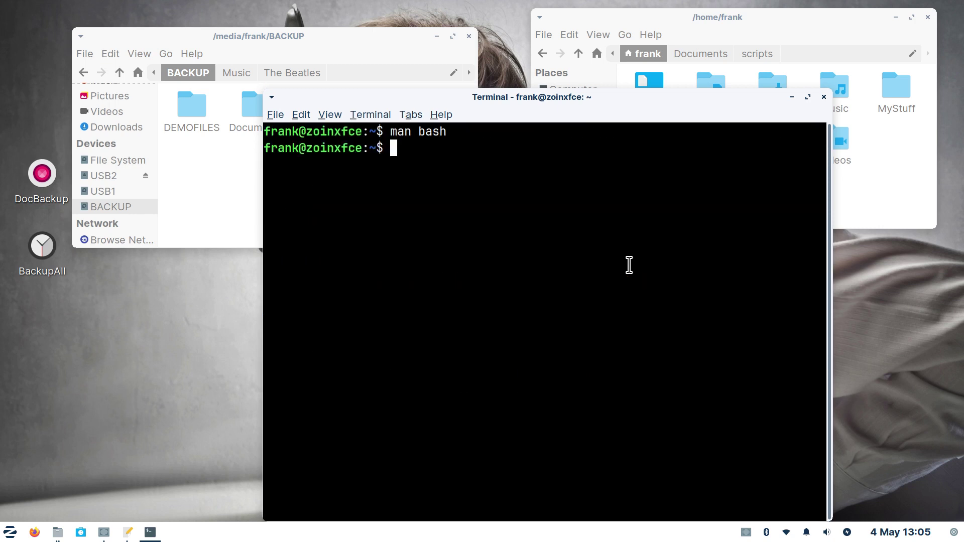
pyautogui.hotkey('alt', 'F4')
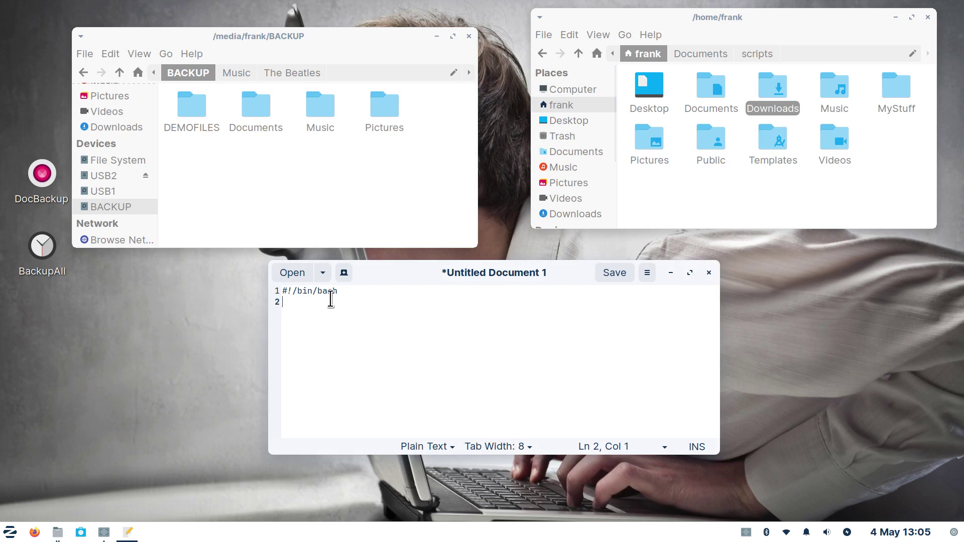
pyautogui.click(354, 291)
pyautogui.moveTo(353, 291); pyautogui.dragTo(278, 291)
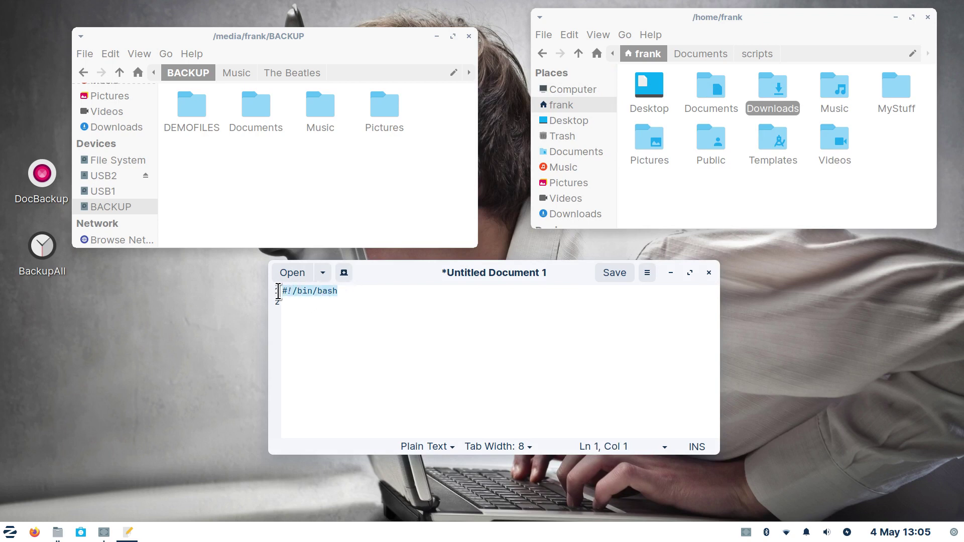
# Step: Start line 2 of the untitled script with the command rsync -a
pyautogui.click(288, 304)
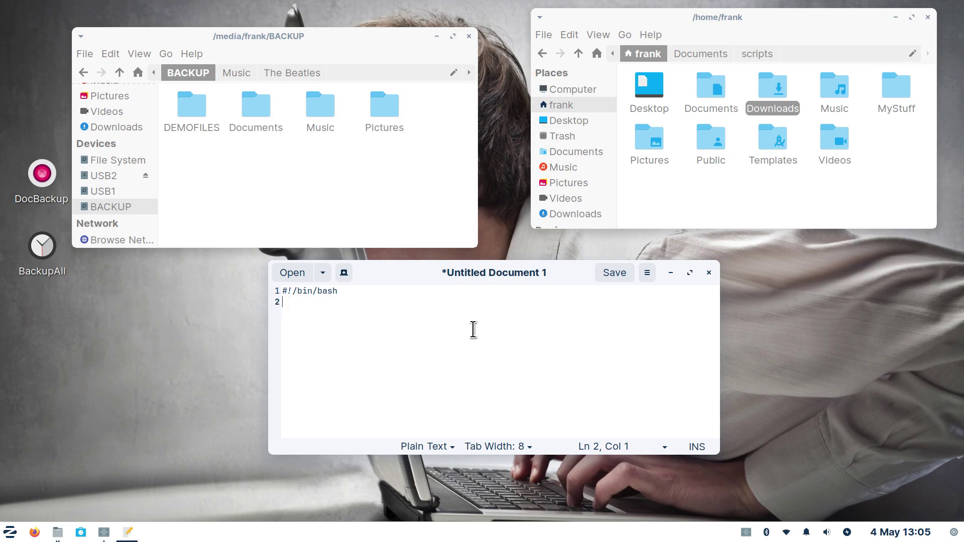
pyautogui.write('rsync')
pyautogui.write('-a')
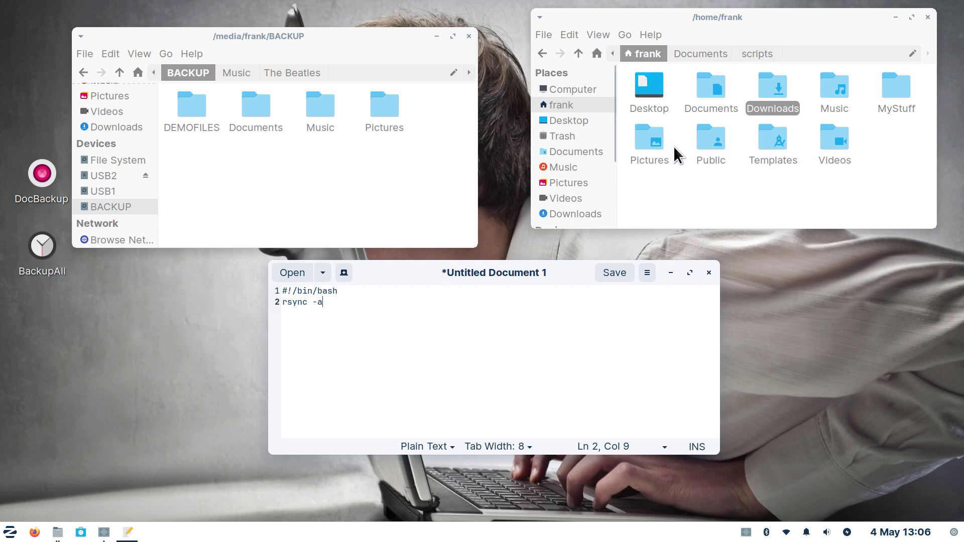
# Step: Open the existing BackAll script from Documents/scripts, examine its rsync lines and close it again
pyautogui.doubleClick(711, 84)
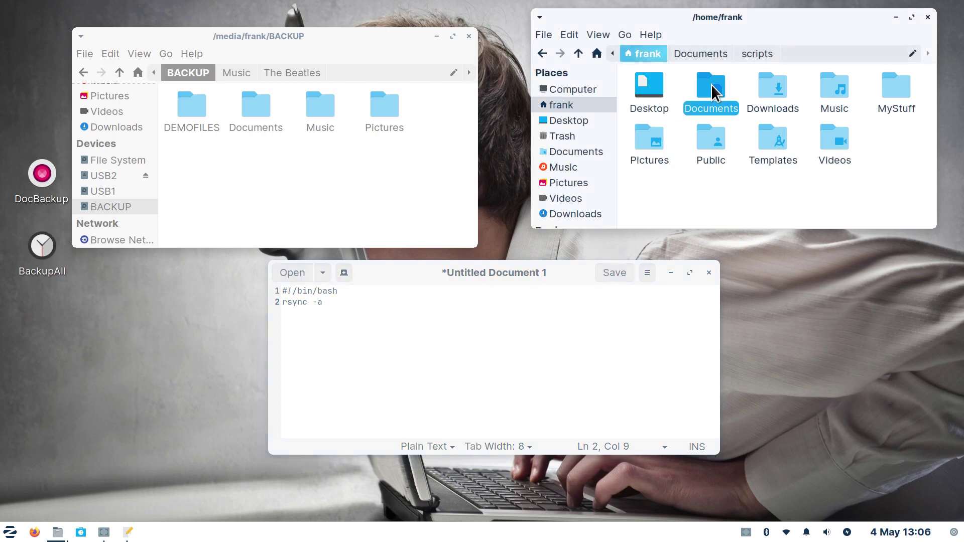
pyautogui.doubleClick(655, 87)
pyautogui.doubleClick(649, 95)
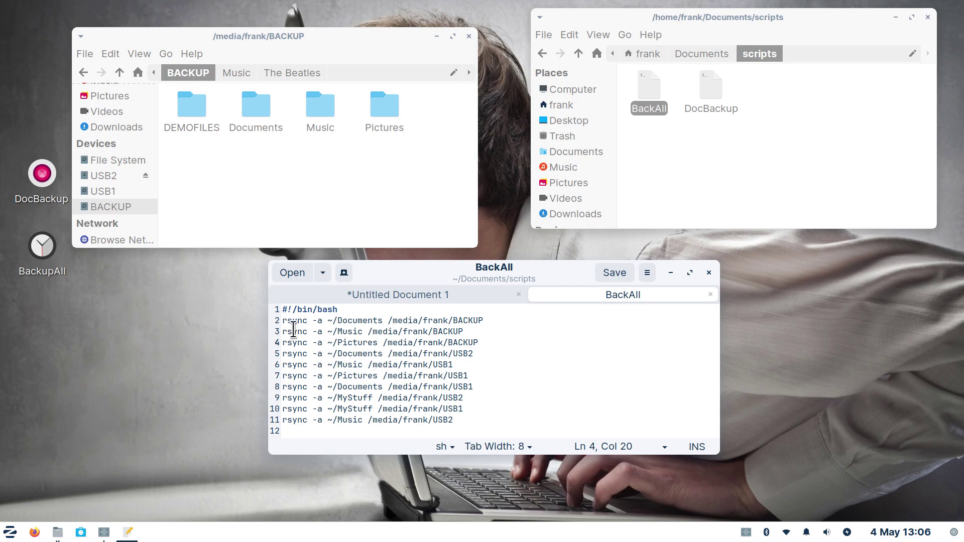
pyautogui.click(709, 294)
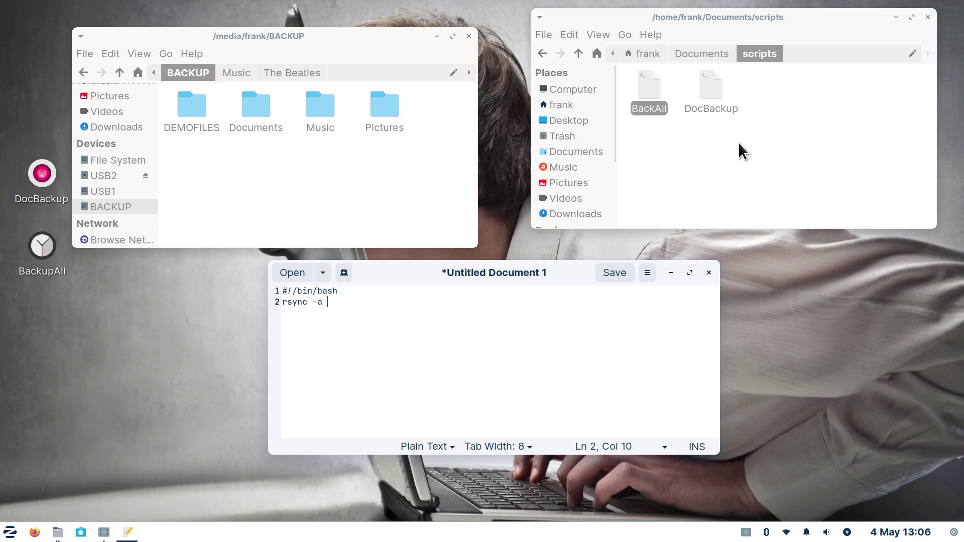
# Step: Open the Downloads folder from the home folder and display its full path
pyautogui.click(585, 104)
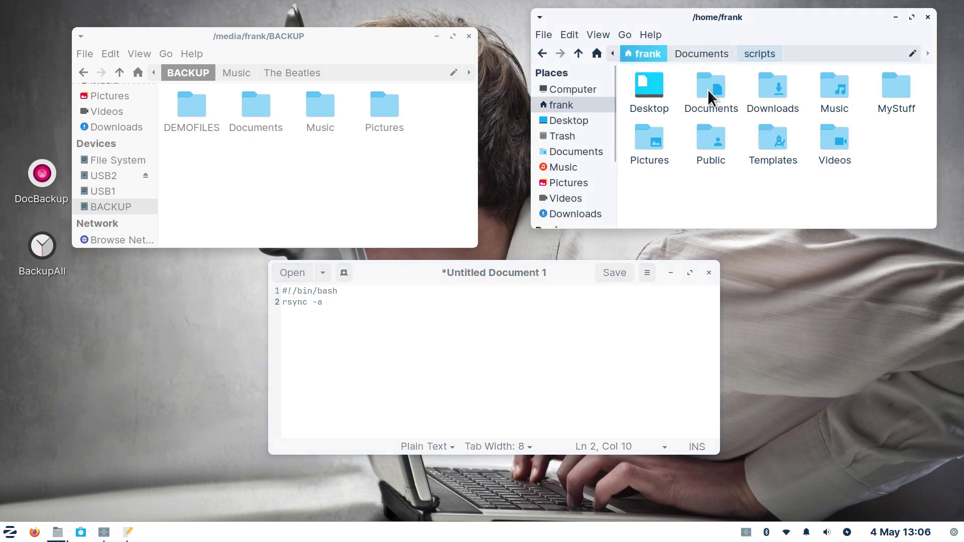
pyautogui.click(778, 84)
pyautogui.doubleClick(772, 86)
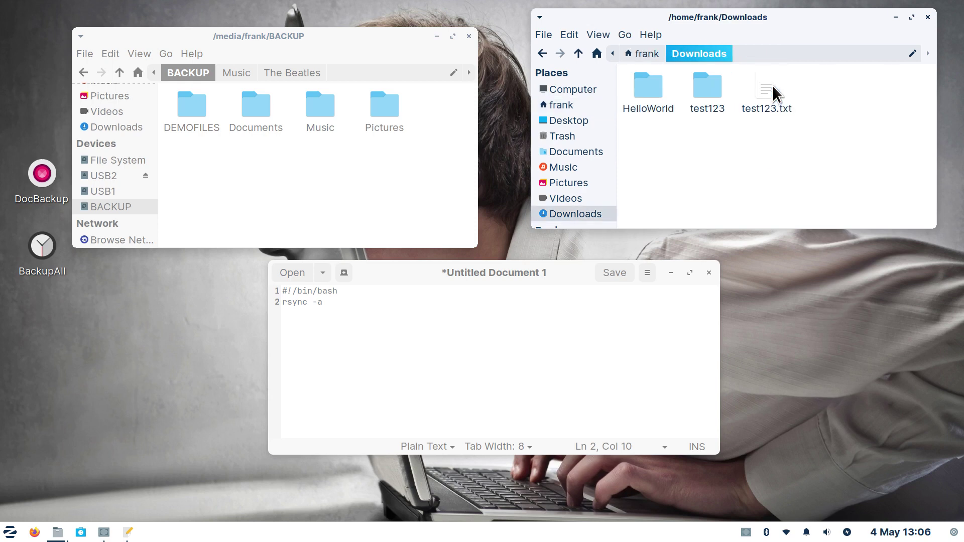
pyautogui.click(757, 52)
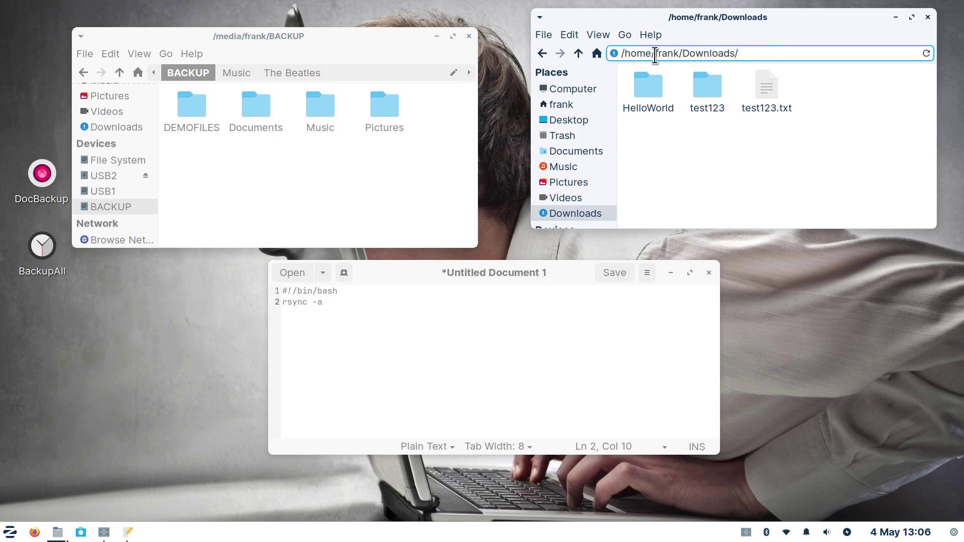
# Step: Add ~/Downloads as the source after rsync -a on line 2, highlight it and return to the line's end
pyautogui.click(341, 301)
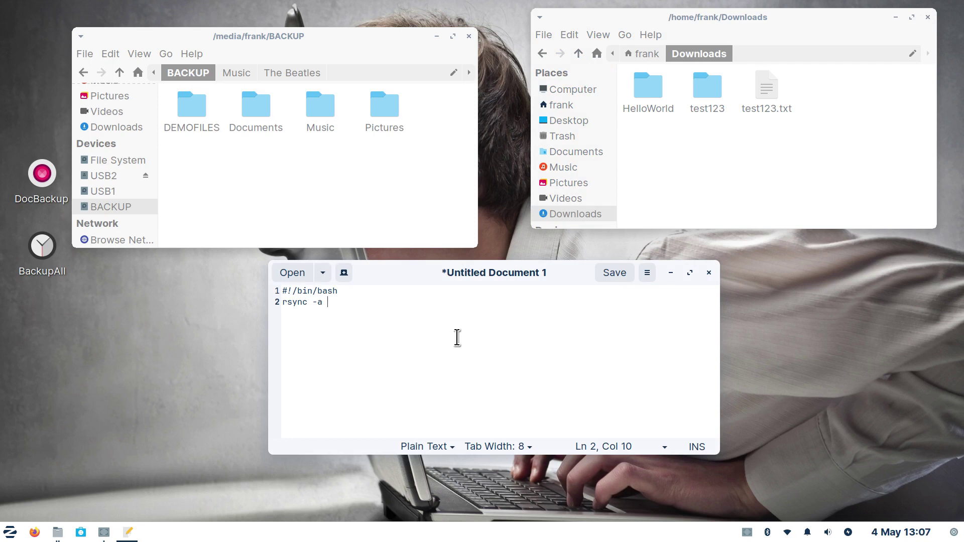
pyautogui.write('~')
pyautogui.write('/Downloads')
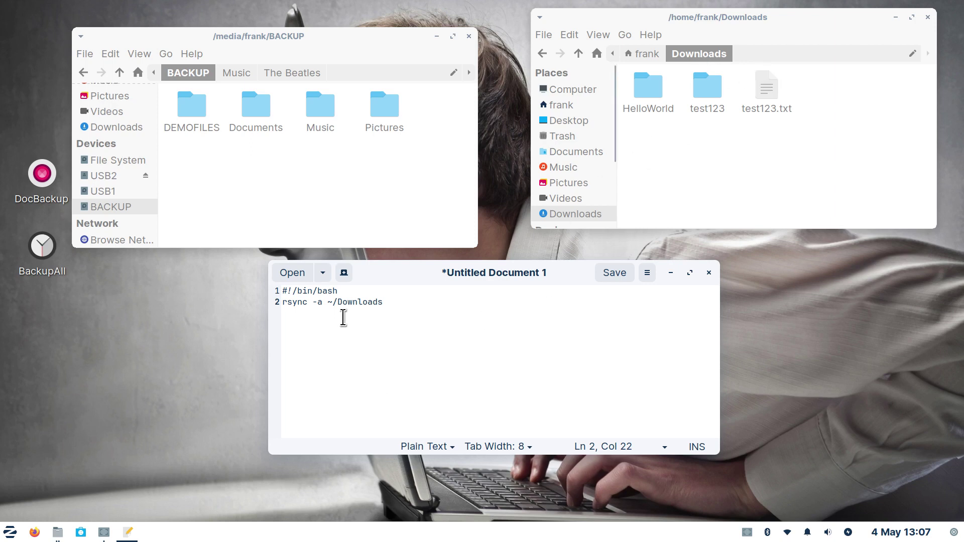
pyautogui.moveTo(326, 302); pyautogui.dragTo(394, 302)
pyautogui.click(372, 304)
pyautogui.click(394, 301)
# Step: Display the BACKUP drive's full path in its file window and copy it
pyautogui.click(369, 140)
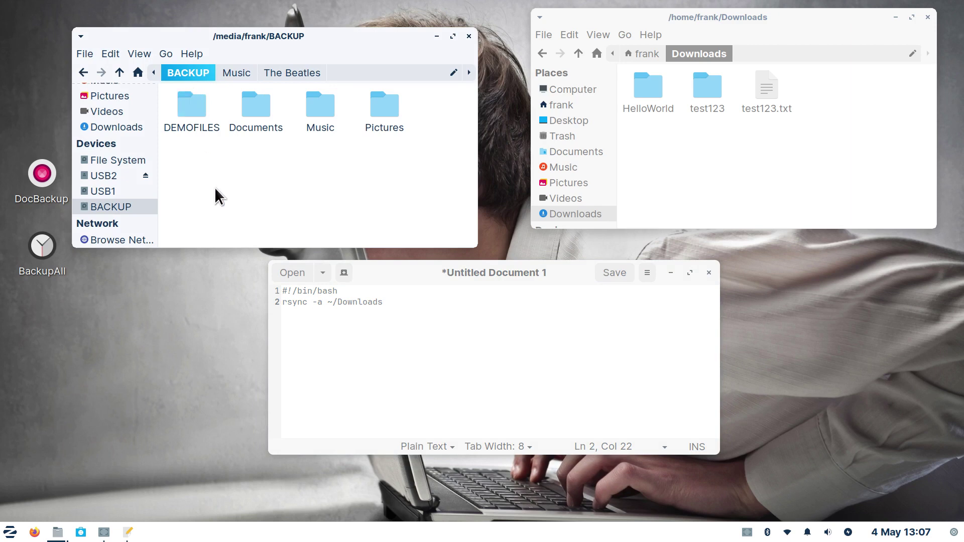
pyautogui.click(332, 71)
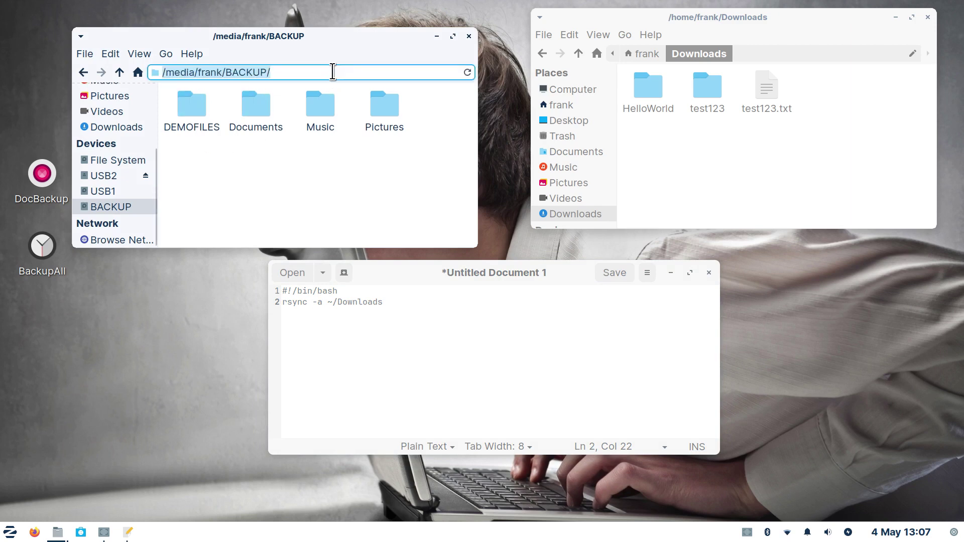
pyautogui.moveTo(113, 210)
pyautogui.rightClick(212, 68)
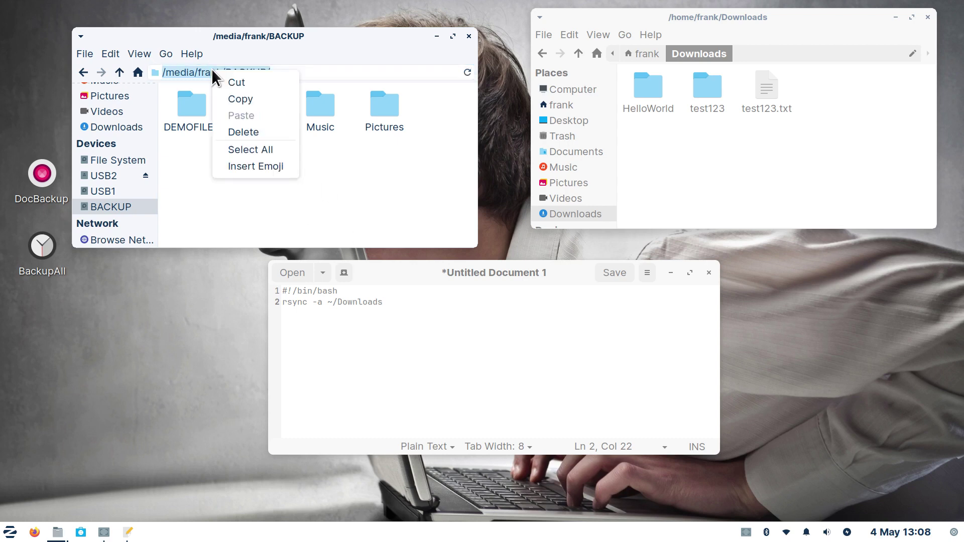
pyautogui.click(240, 99)
# Step: Paste the copied BACKUP path after ~/Downloads as the rsync destination and remove its trailing slash
pyautogui.click(398, 303)
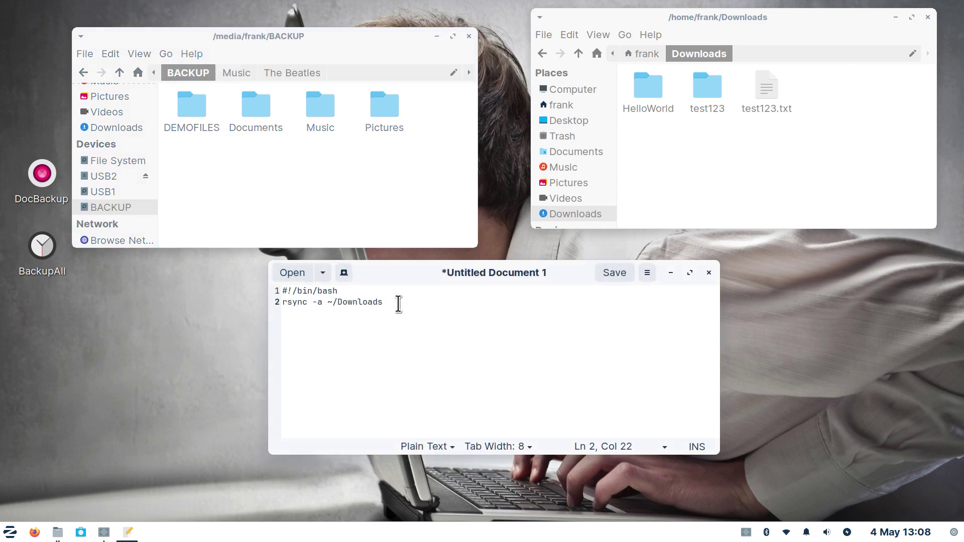
pyautogui.rightClick(399, 304)
pyautogui.click(451, 386)
pyautogui.press('BackSpace')
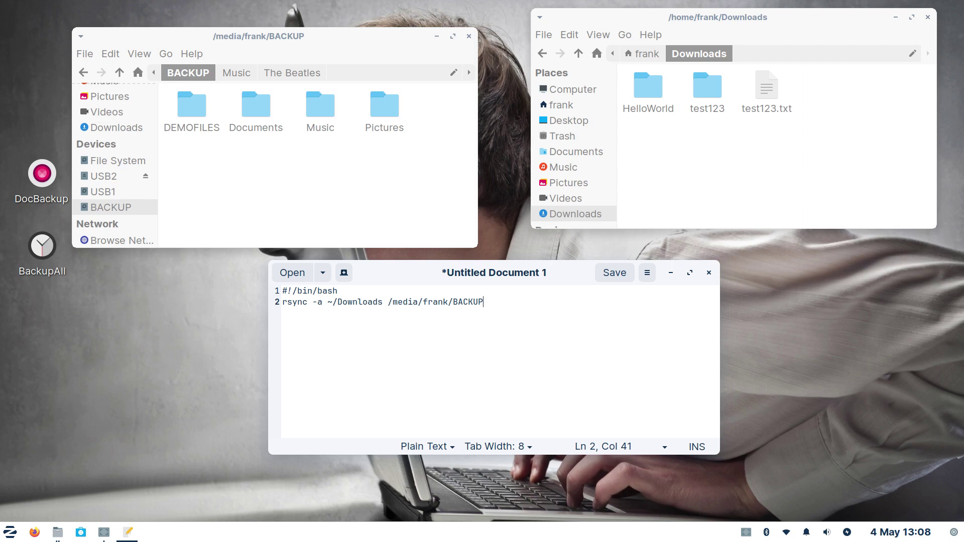
# Step: Try an extra space between ~/Downloads and the destination path, and remove it to leave a single space
pyautogui.press('Left')
pyautogui.press('Left')
pyautogui.press('Left')
pyautogui.press('Left')
pyautogui.press('Left')
pyautogui.press('Left')
pyautogui.press('Left')
pyautogui.press('Left')
pyautogui.press('Left')
pyautogui.press('Left')
pyautogui.press('Left')
pyautogui.press('Left')
pyautogui.press('Left')
pyautogui.press('Left')
pyautogui.press('Left')
pyautogui.press('Left')
pyautogui.press('Left')
pyautogui.press('Left')
pyautogui.press('Left')
pyautogui.press('Left')
pyautogui.press('Delete')
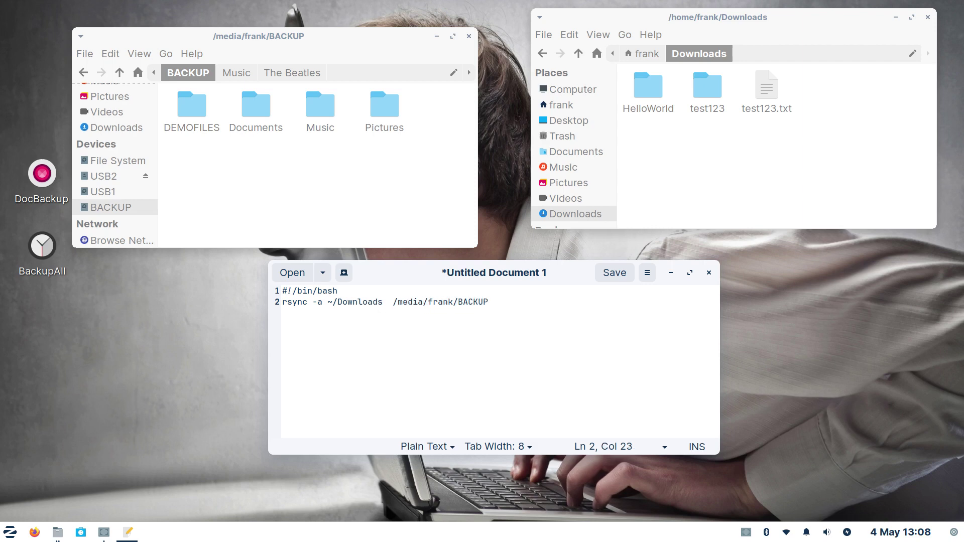
pyautogui.press('Left')
pyautogui.press('Left')
pyautogui.press('Delete')
pyautogui.press('Delete')
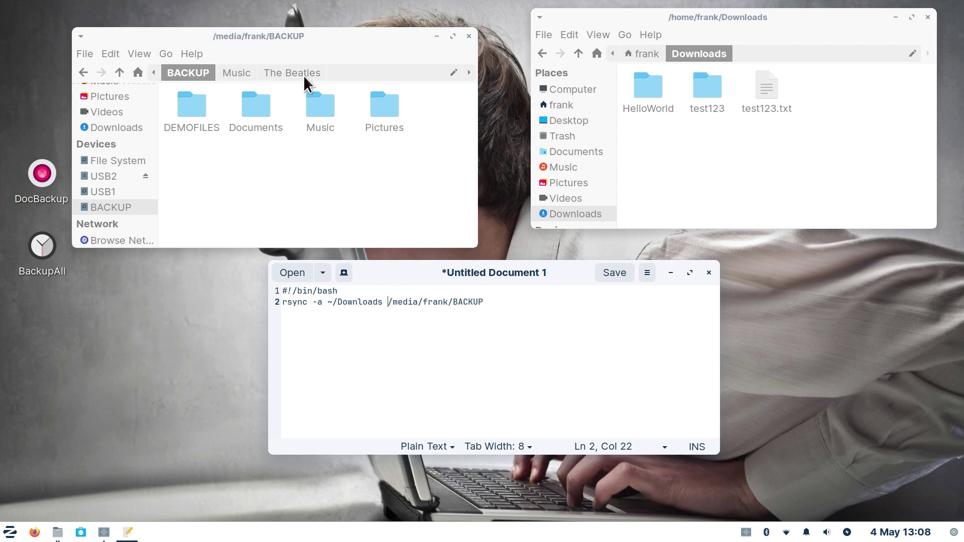
# Step: Recheck the BACKUP drive's path, save the script as test6 in Documents/scripts and close the editor
pyautogui.click(333, 72)
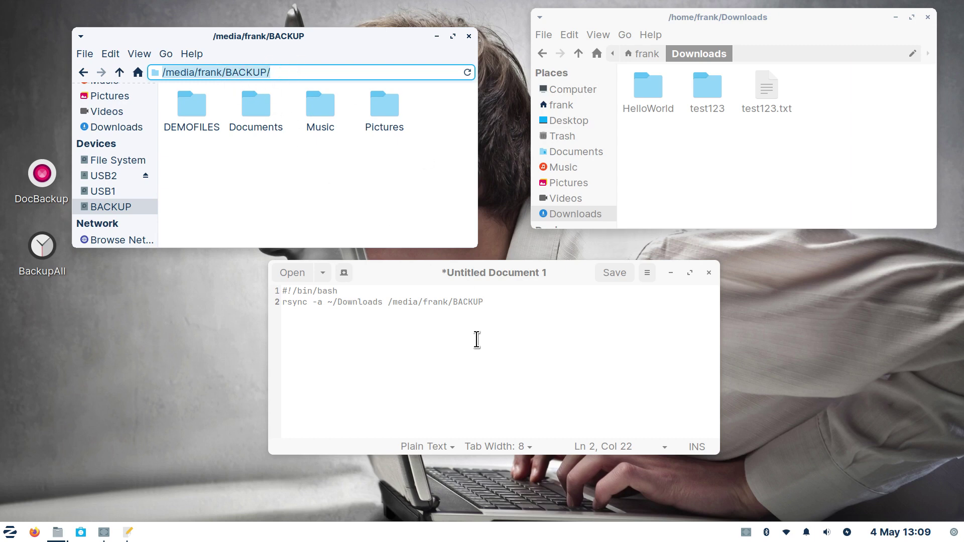
pyautogui.click(487, 301)
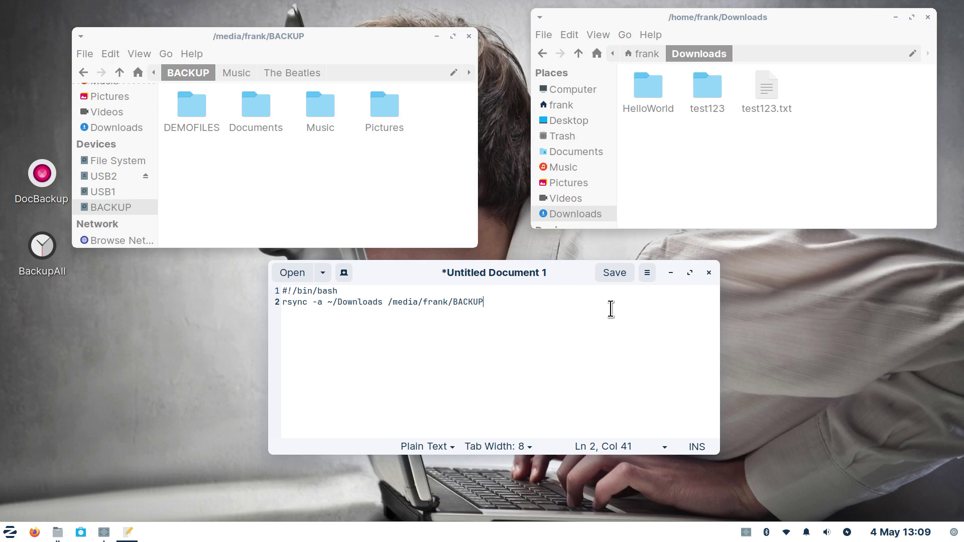
pyautogui.click(614, 273)
pyautogui.click(255, 152)
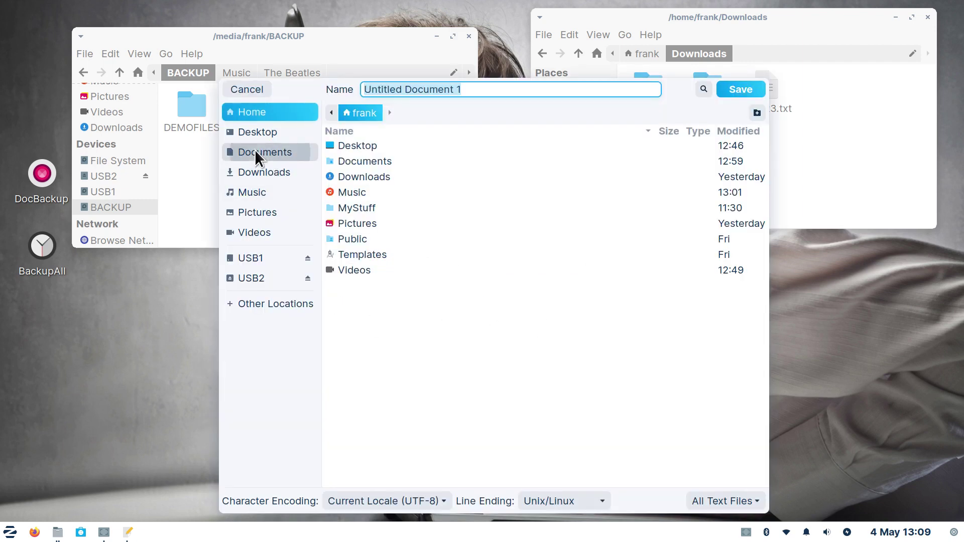
pyautogui.doubleClick(351, 146)
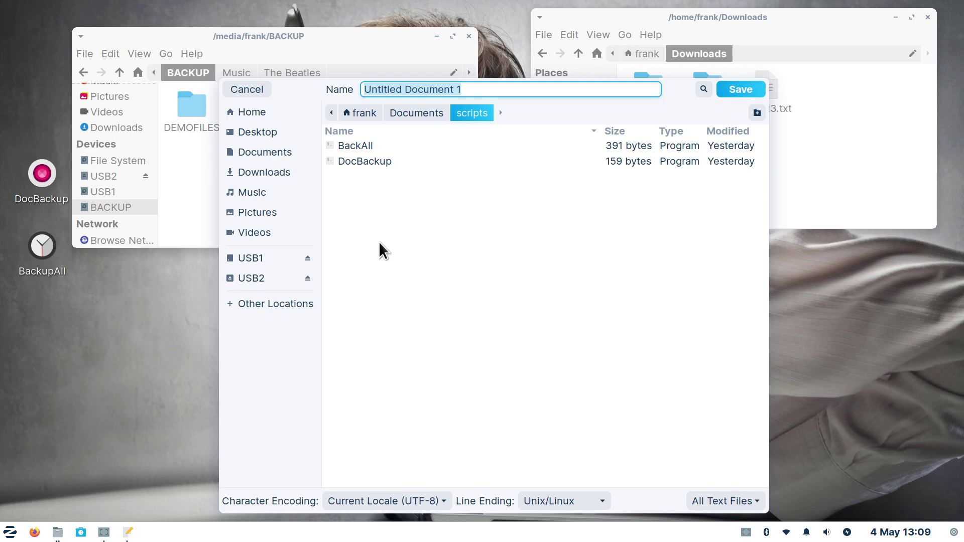
pyautogui.write('test')
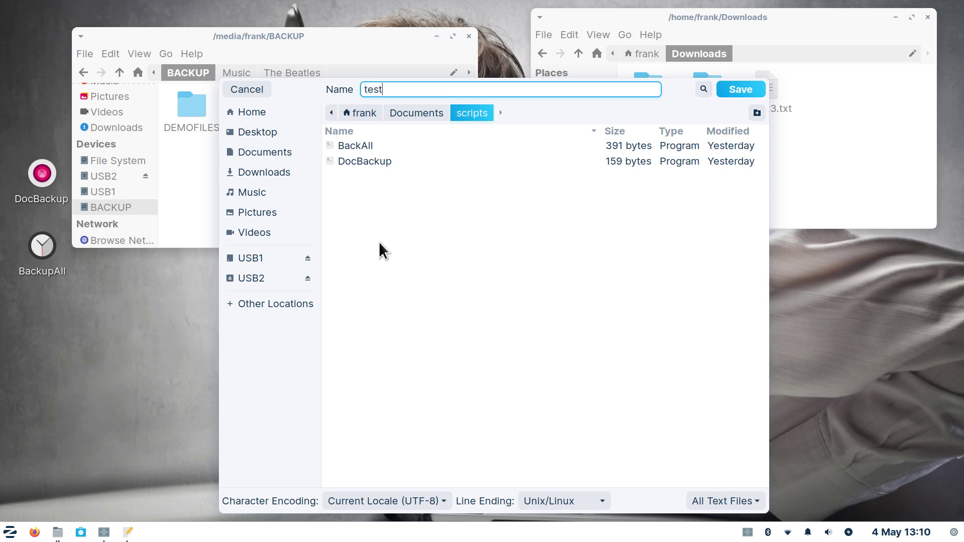
pyautogui.write('6')
pyautogui.click(734, 88)
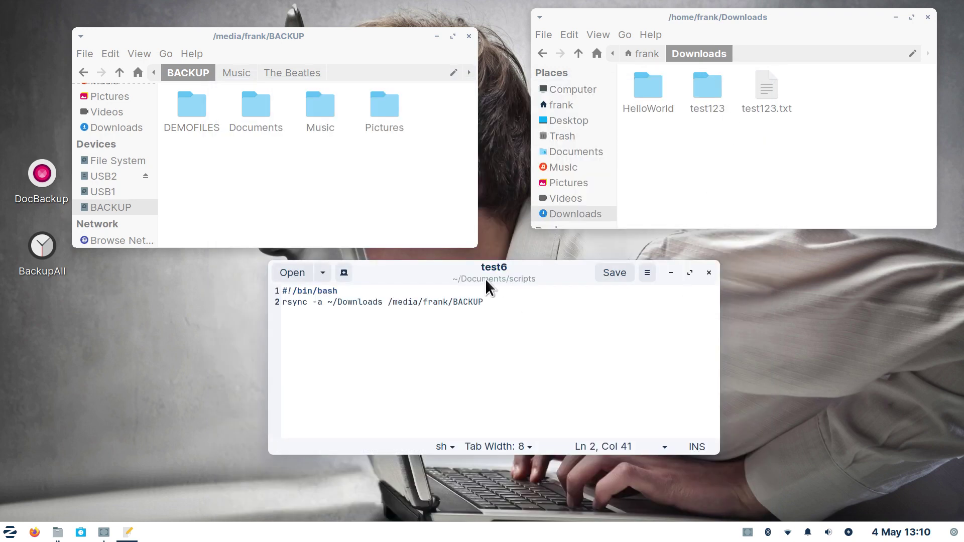
pyautogui.click(708, 273)
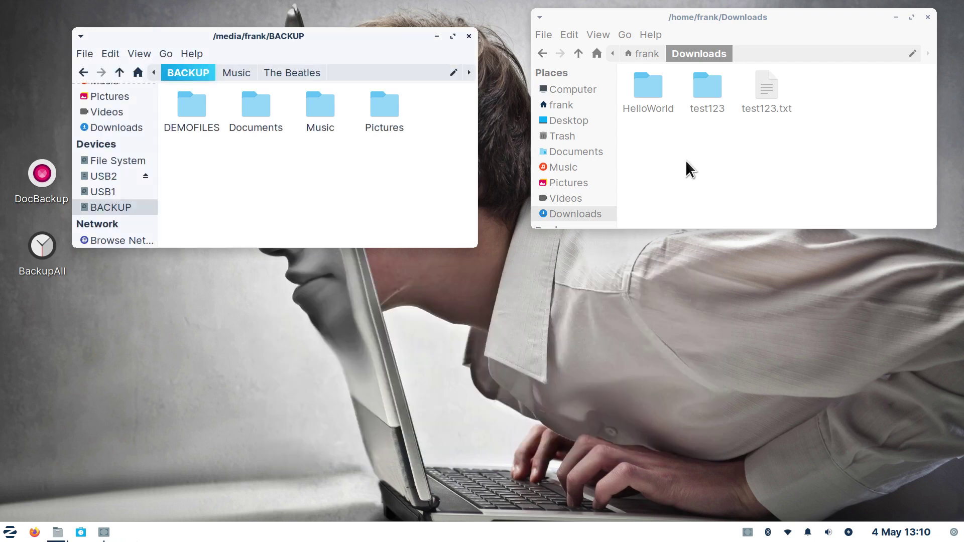
# Step: Open the scripts folder inside Documents in the home file window
pyautogui.click(555, 106)
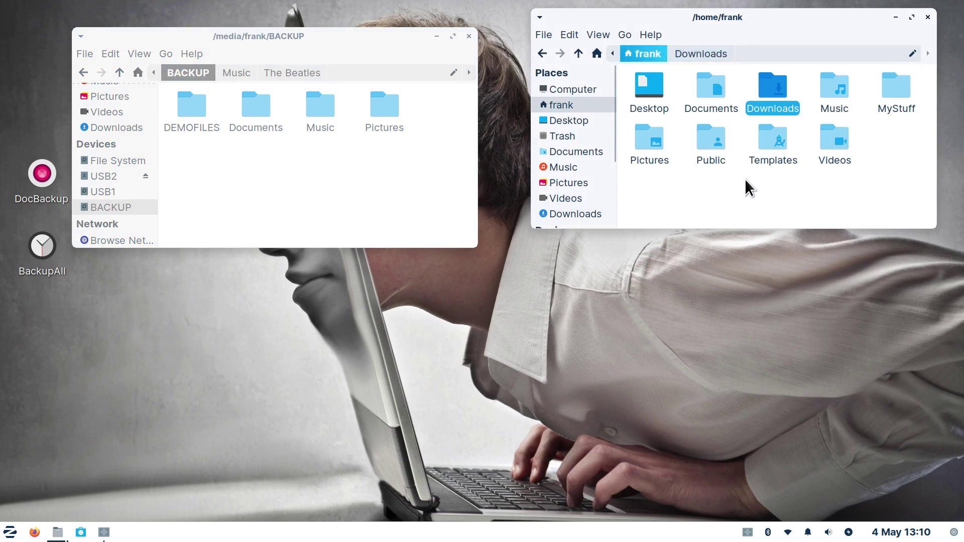
pyautogui.doubleClick(709, 88)
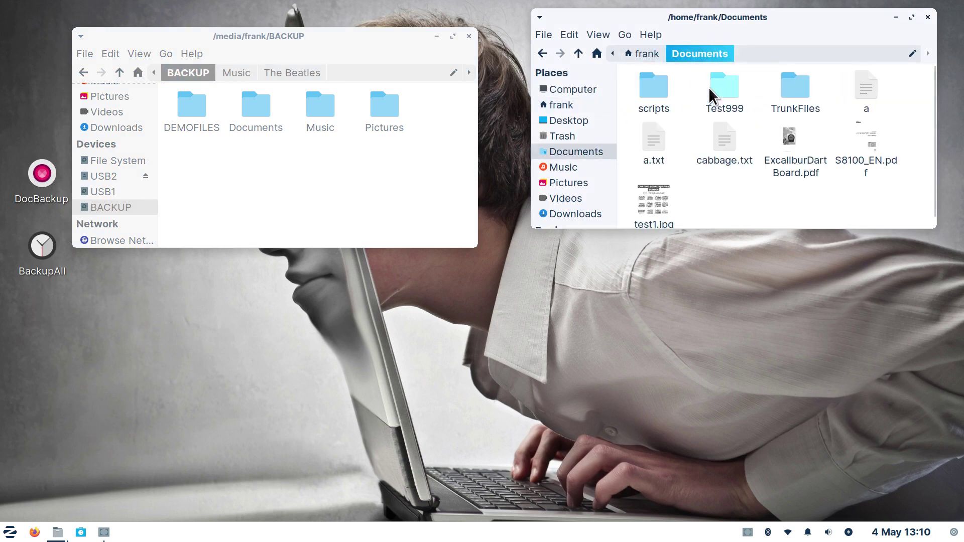
pyautogui.doubleClick(651, 88)
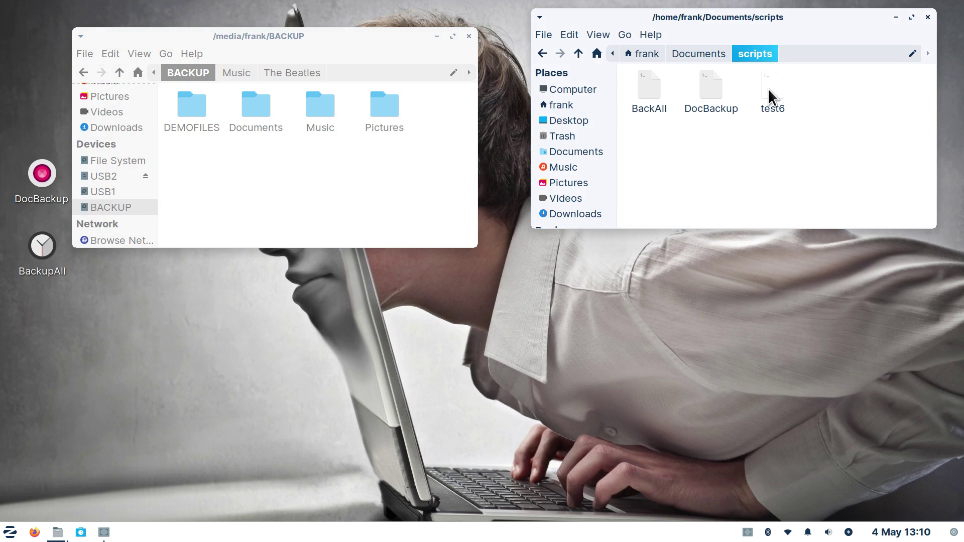
# Step: Inspect the BackAll script's permissions in its properties, including whether it may run as a program, and close them
pyautogui.rightClick(646, 86)
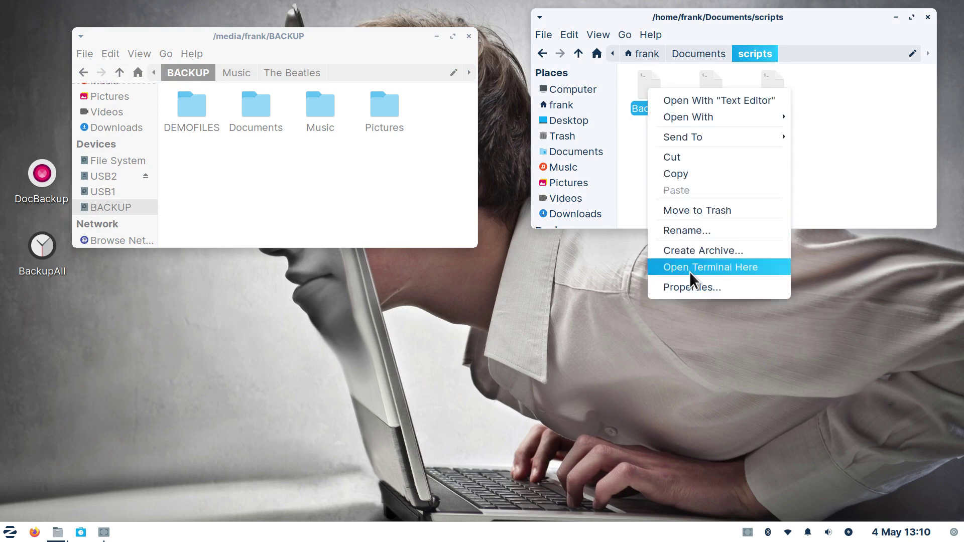
pyautogui.click(699, 288)
pyautogui.click(754, 40)
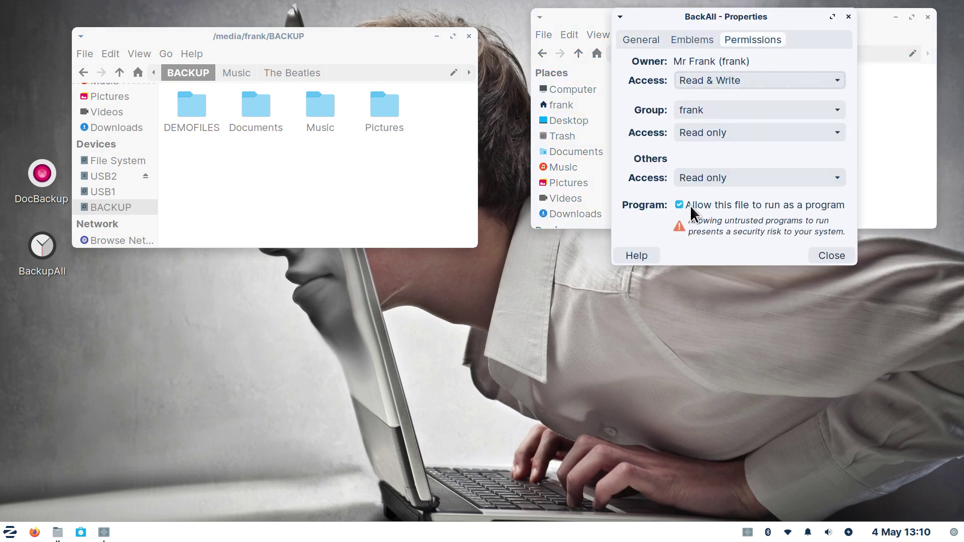
pyautogui.click(831, 256)
# Step: Display the permissions of the test6 script in its properties
pyautogui.rightClick(770, 83)
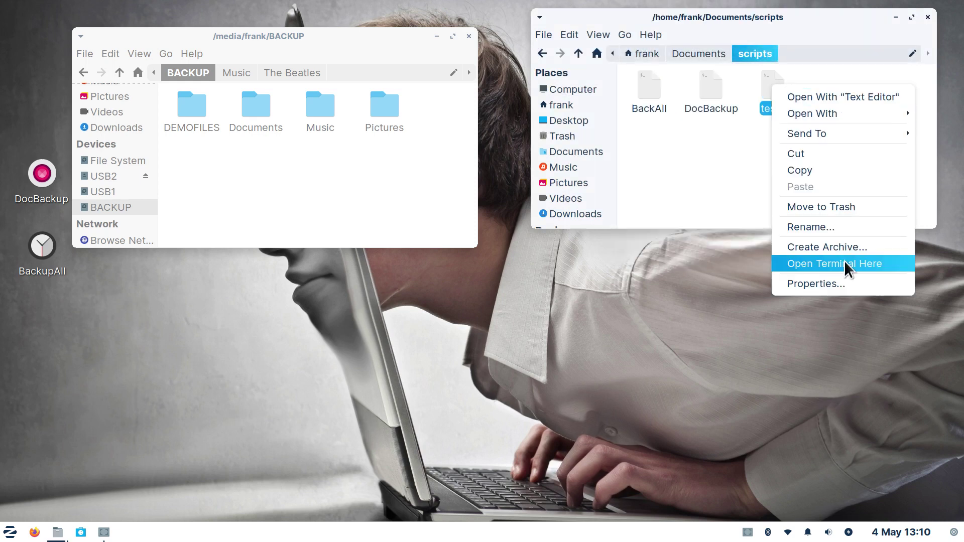
pyautogui.click(838, 284)
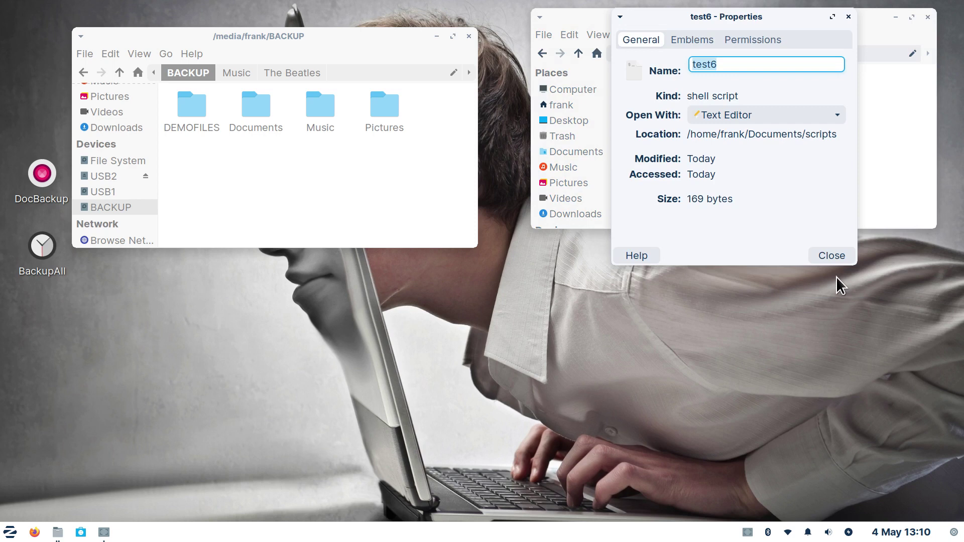
pyautogui.click(748, 40)
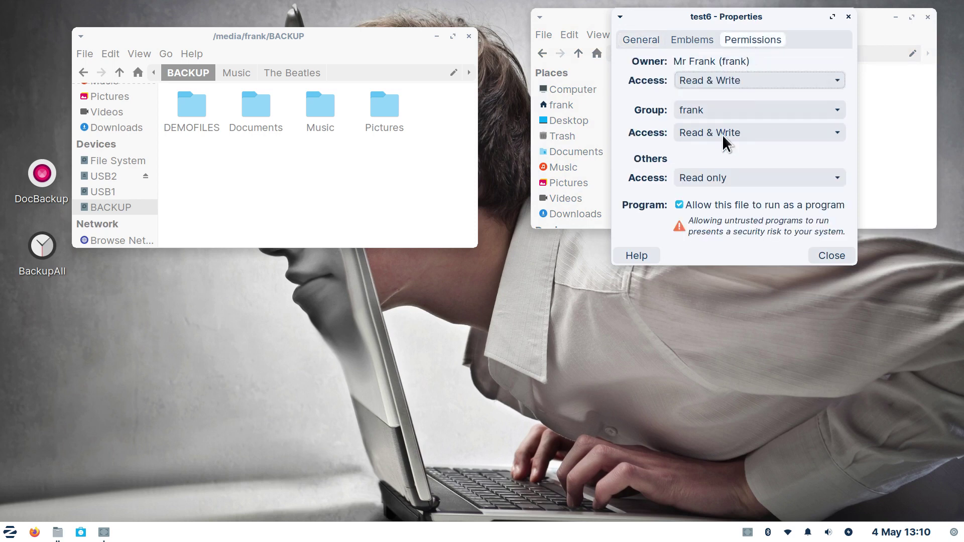
# Step: Switch test6's permission to run as a program off and back on, then close its properties
pyautogui.click(680, 204)
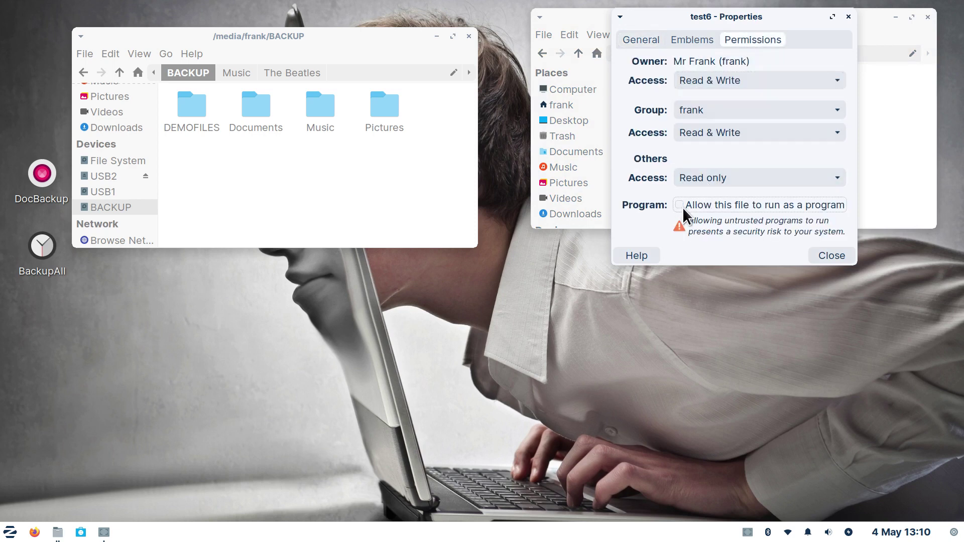
pyautogui.click(680, 204)
pyautogui.click(824, 254)
pyautogui.click(802, 156)
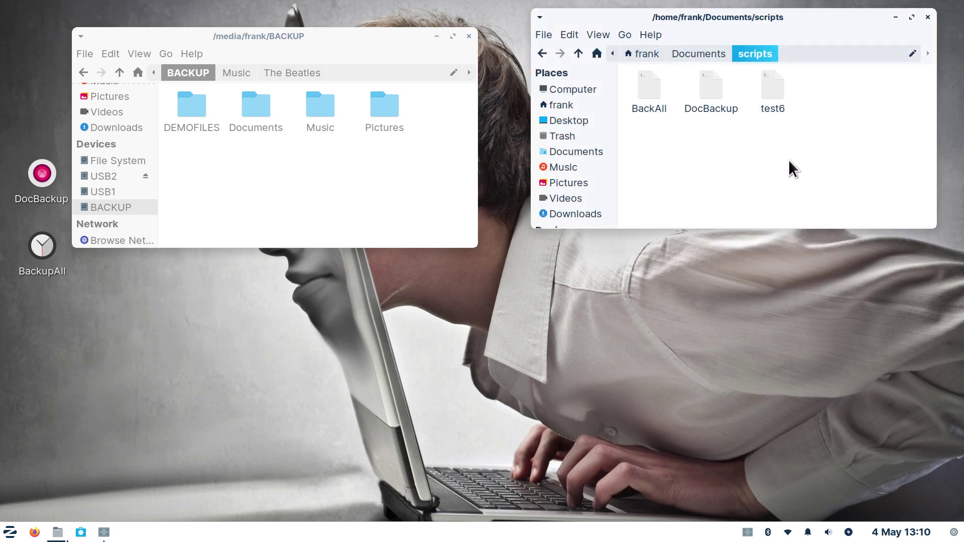
# Step: Recheck in test6's permissions whether the script may run as a program, and close its properties
pyautogui.rightClick(771, 92)
pyautogui.click(818, 283)
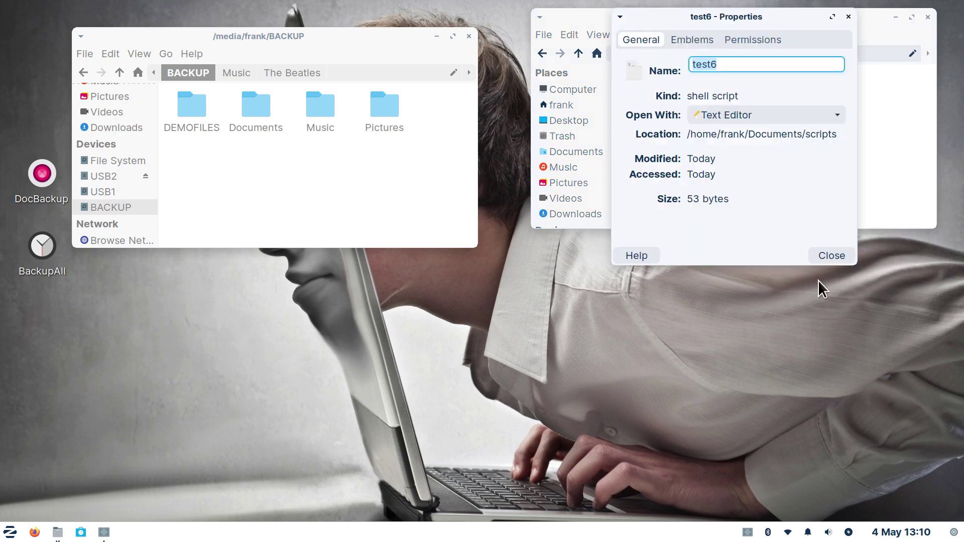
pyautogui.click(748, 40)
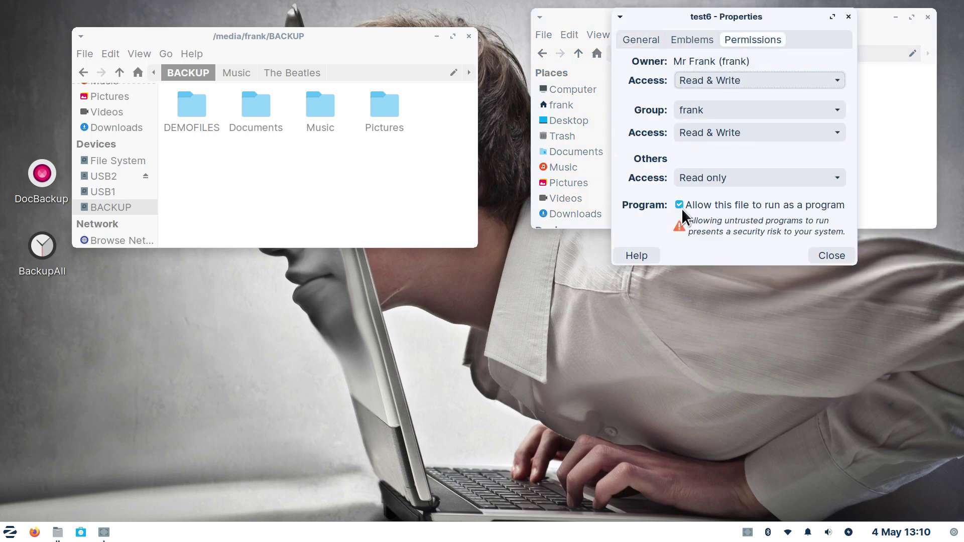
pyautogui.click(815, 257)
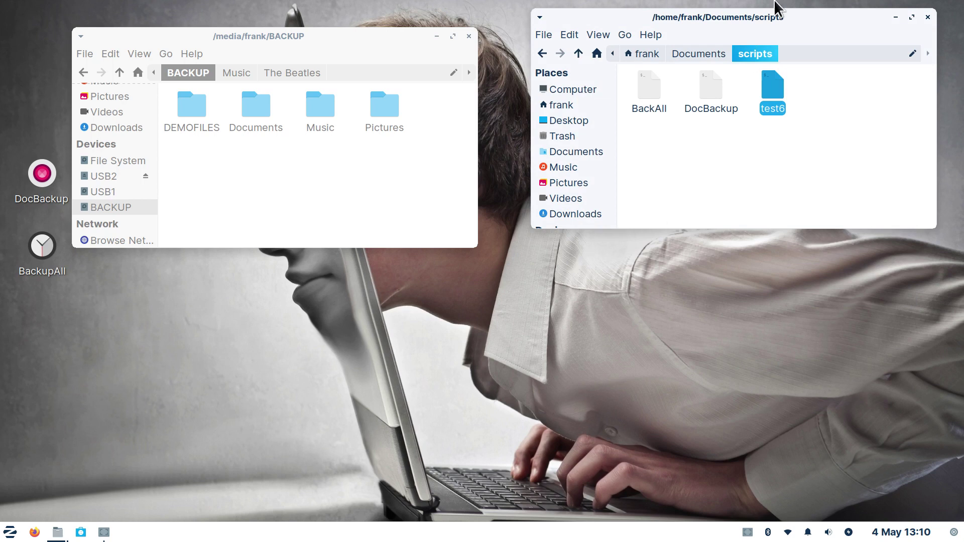
# Step: Switch off test6's permission to run as a program in its properties, then close them
pyautogui.rightClick(775, 89)
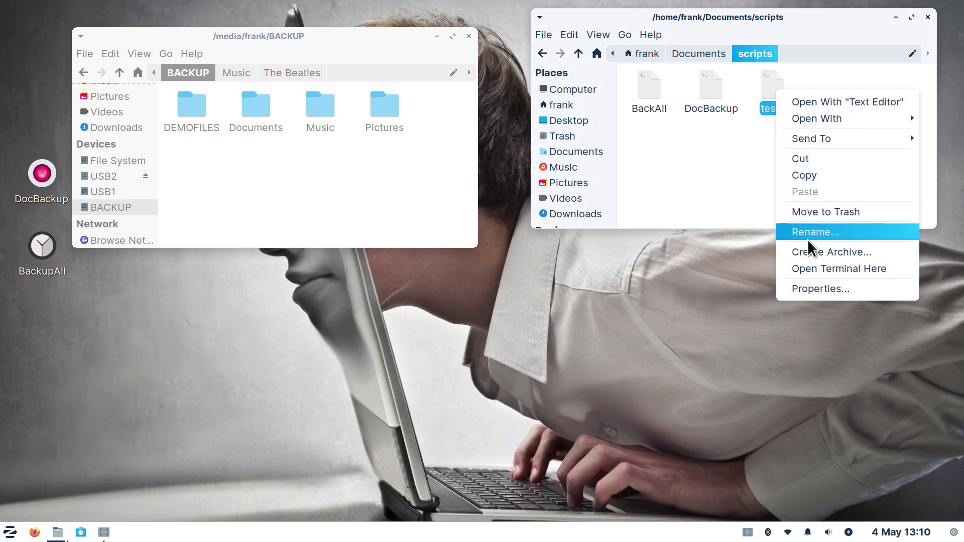
pyautogui.click(808, 286)
pyautogui.click(735, 44)
pyautogui.click(680, 205)
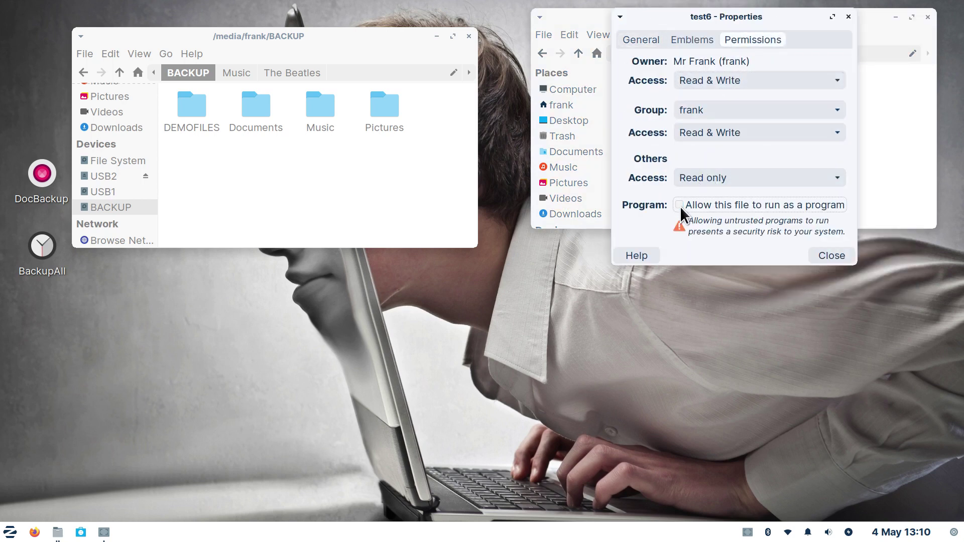
pyautogui.click(824, 252)
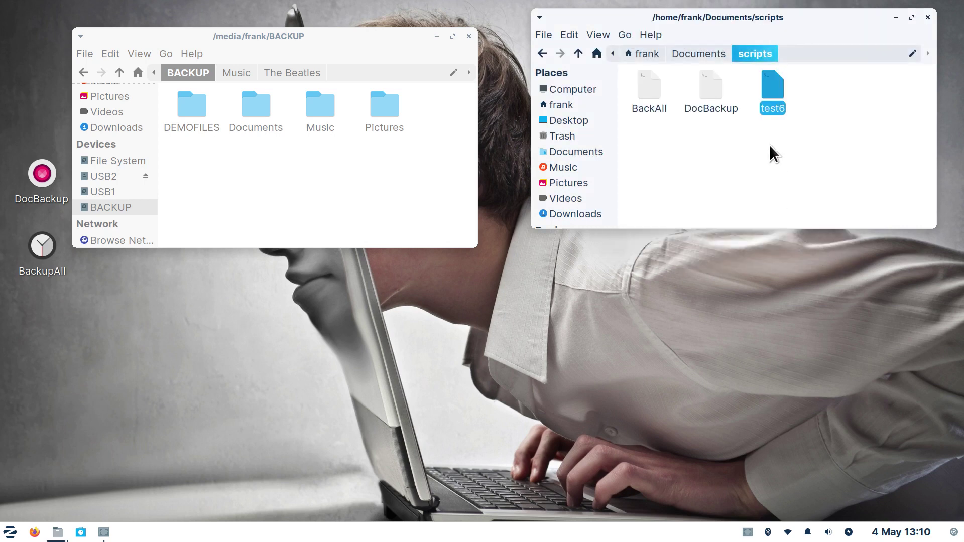
# Step: Create a desktop link to the test6 script from the scripts folder
pyautogui.moveTo(367, 36); pyautogui.dragTo(379, 38)
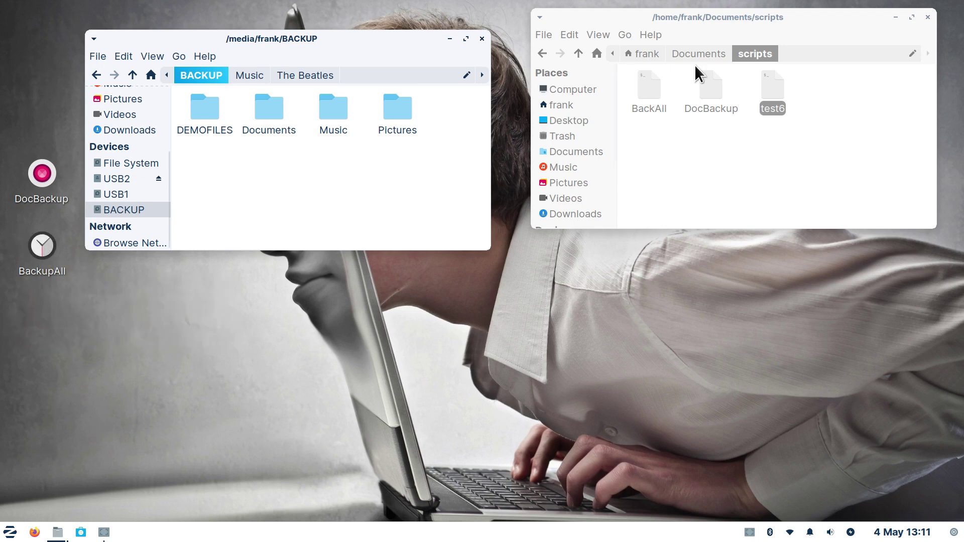
pyautogui.rightClick(772, 84)
pyautogui.moveTo(833, 133)
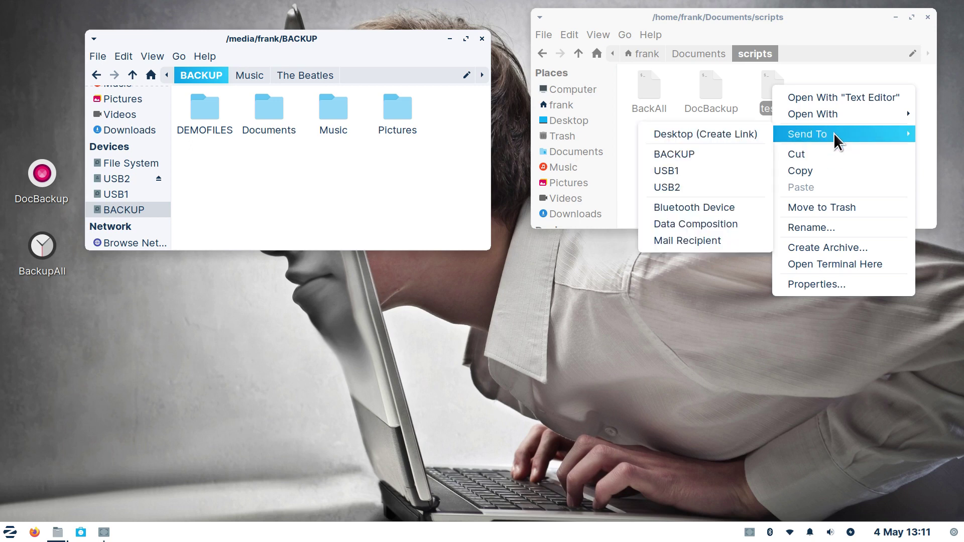
pyautogui.click(739, 136)
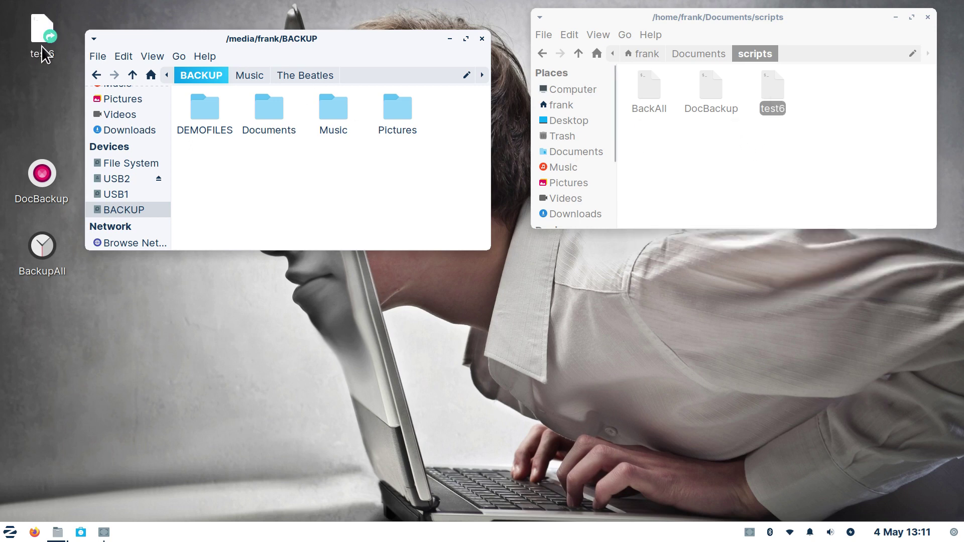
# Step: Run test6 from its desktop link and open the Downloads folder copied to the BACKUP drive
pyautogui.moveTo(48, 40)
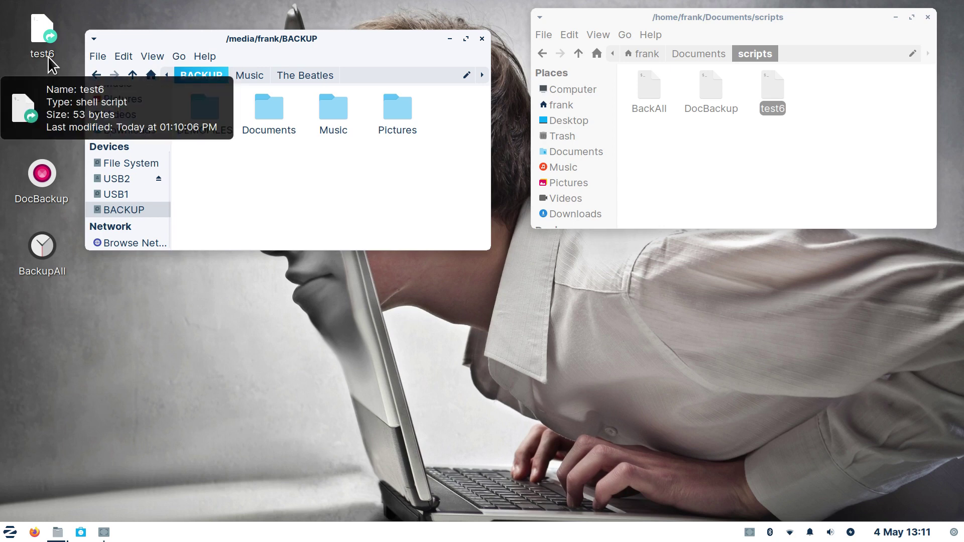
pyautogui.doubleClick(38, 30)
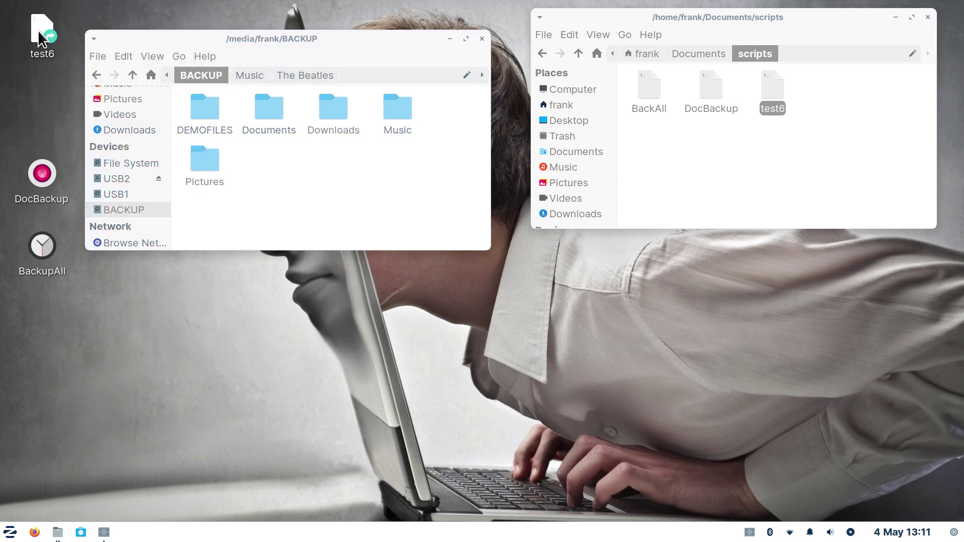
pyautogui.doubleClick(333, 106)
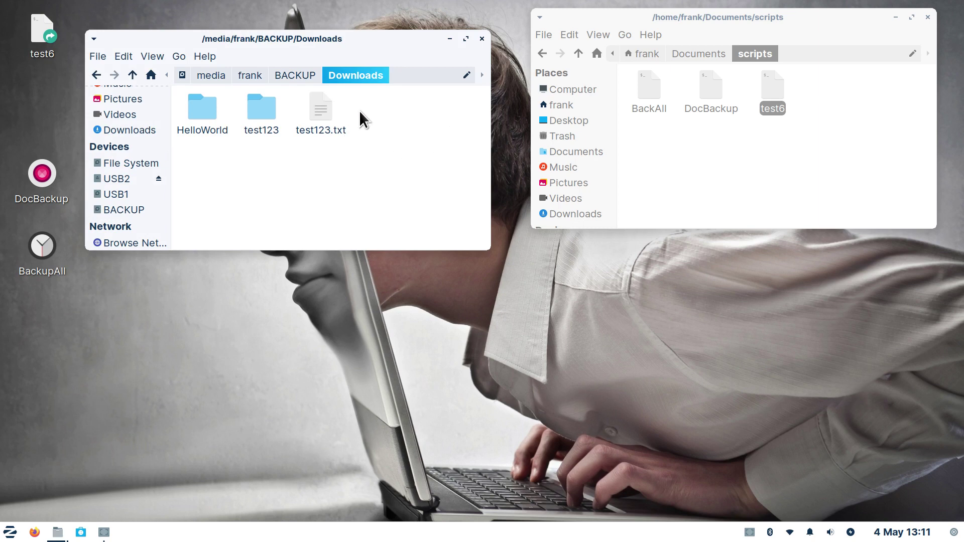
# Step: Delete the Downloads folder from the BACKUP drive and the test6 link from the desktop
pyautogui.click(127, 208)
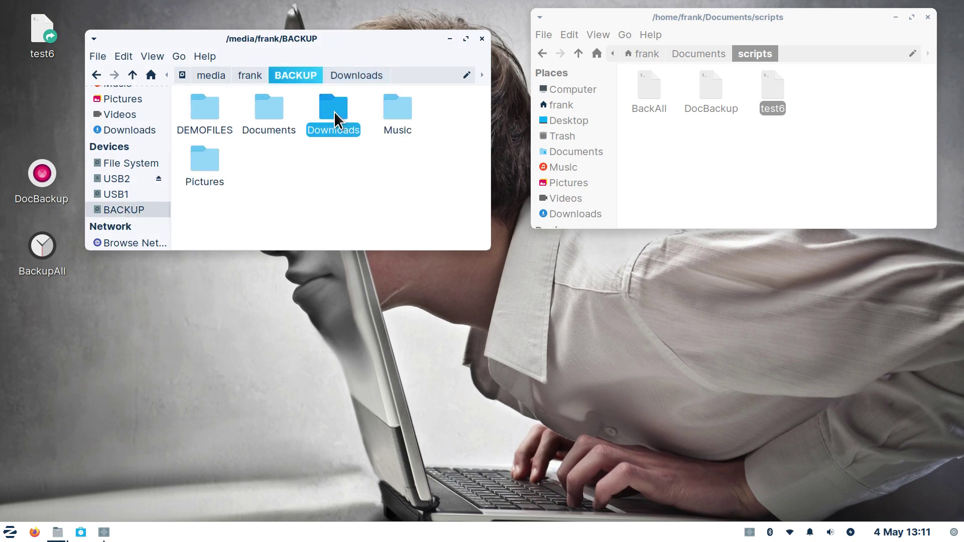
pyautogui.press('Delete')
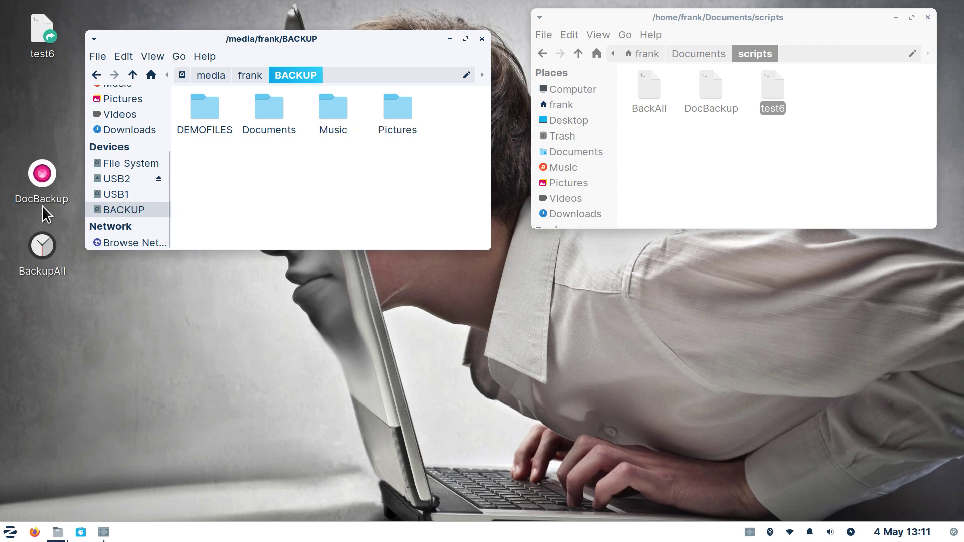
pyautogui.click(45, 30)
pyautogui.press('Delete')
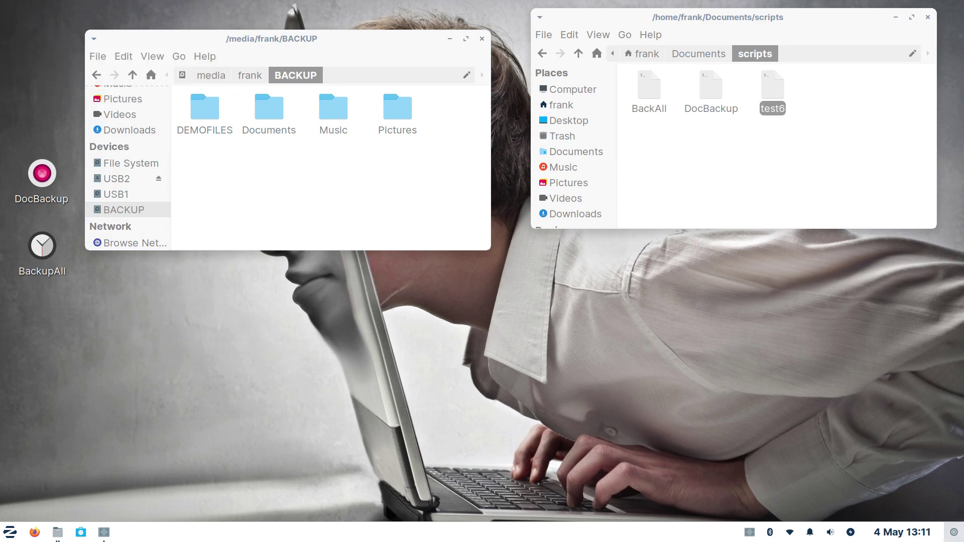
# Step: Open and cancel the log out dialog from its panel launcher, then remove that launcher from the panel
pyautogui.click(953, 532)
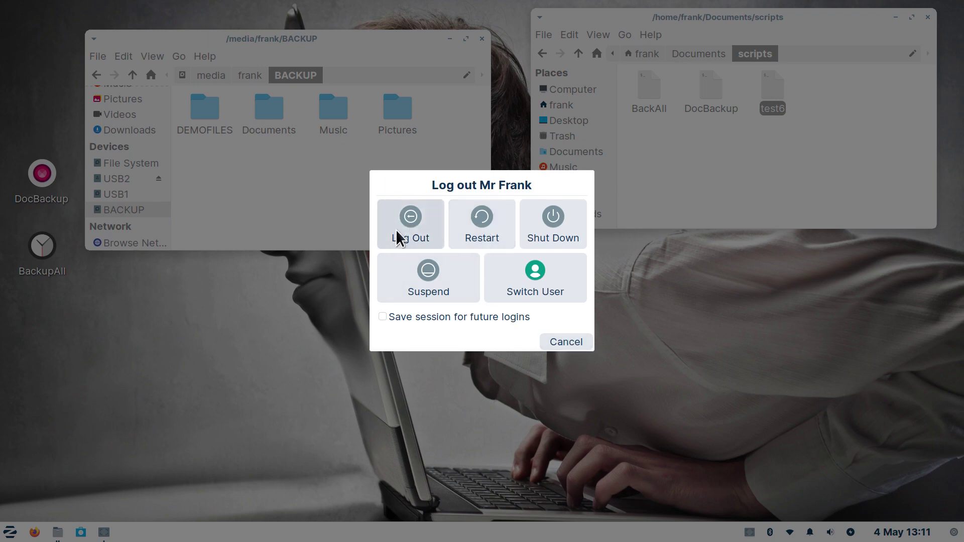
pyautogui.click(560, 339)
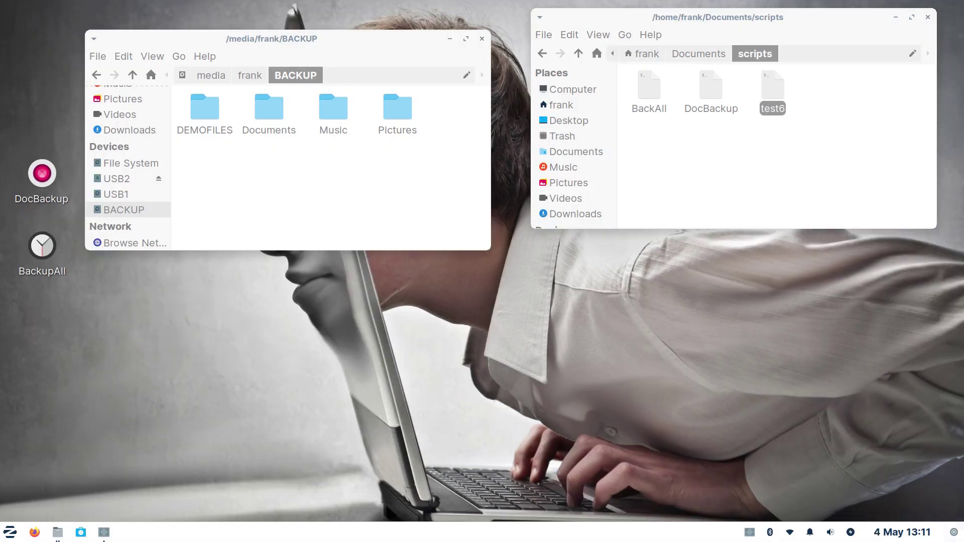
pyautogui.rightClick(955, 538)
pyautogui.click(947, 493)
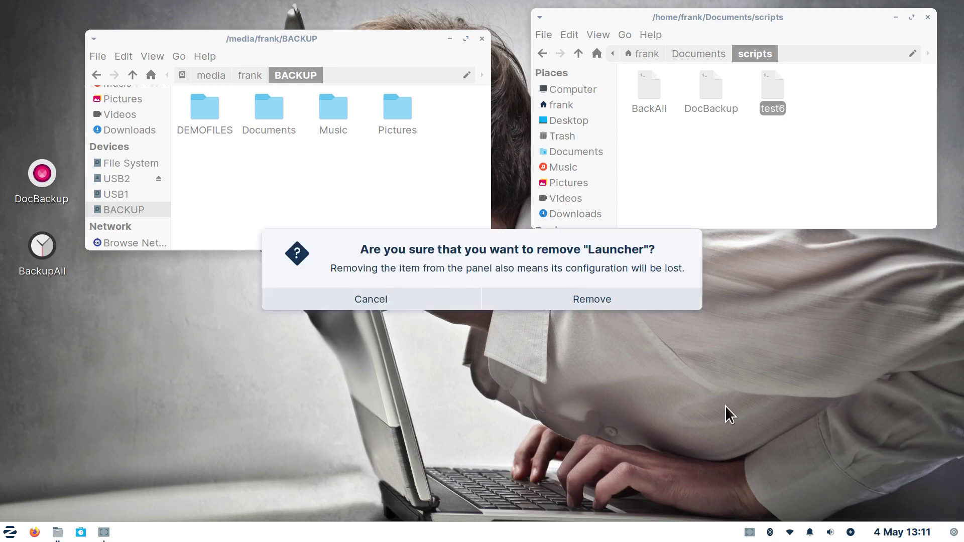
pyautogui.click(592, 300)
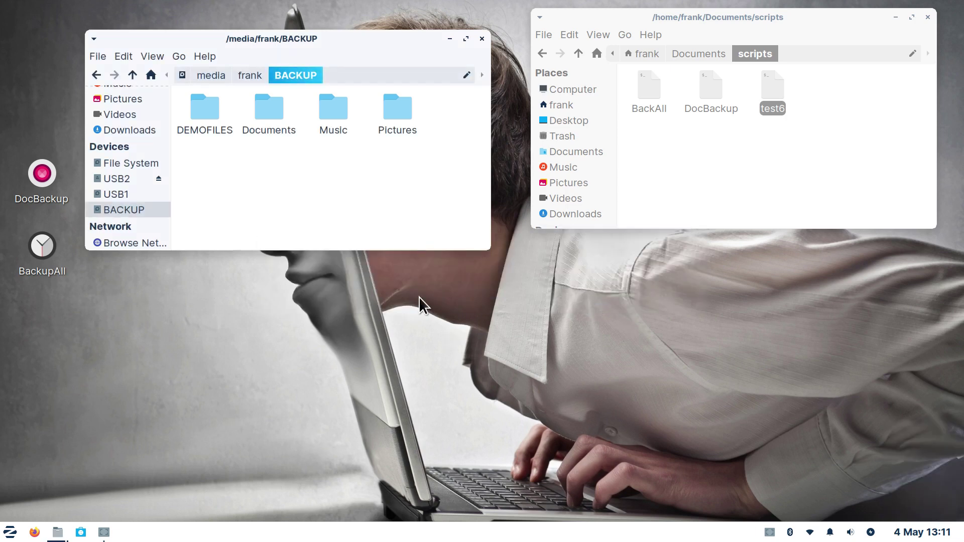
# Step: Create a desktop launcher from the suggested Log Out application by searching its name for "log"
pyautogui.rightClick(407, 270)
pyautogui.click(440, 282)
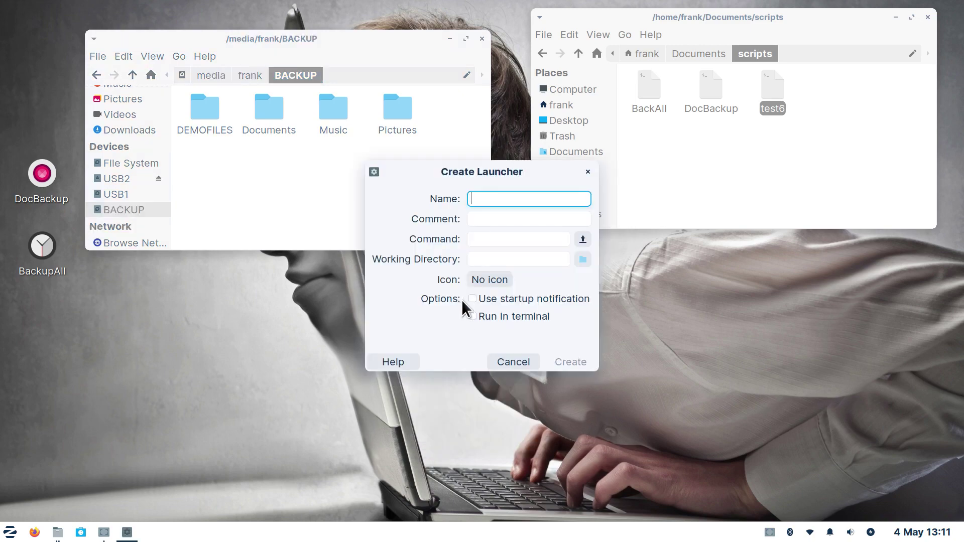
pyautogui.write('log')
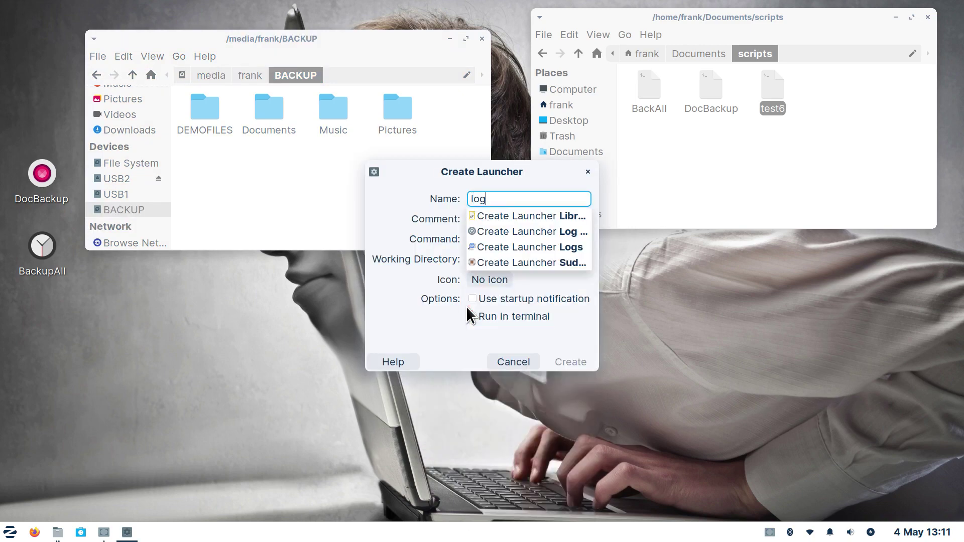
pyautogui.click(544, 233)
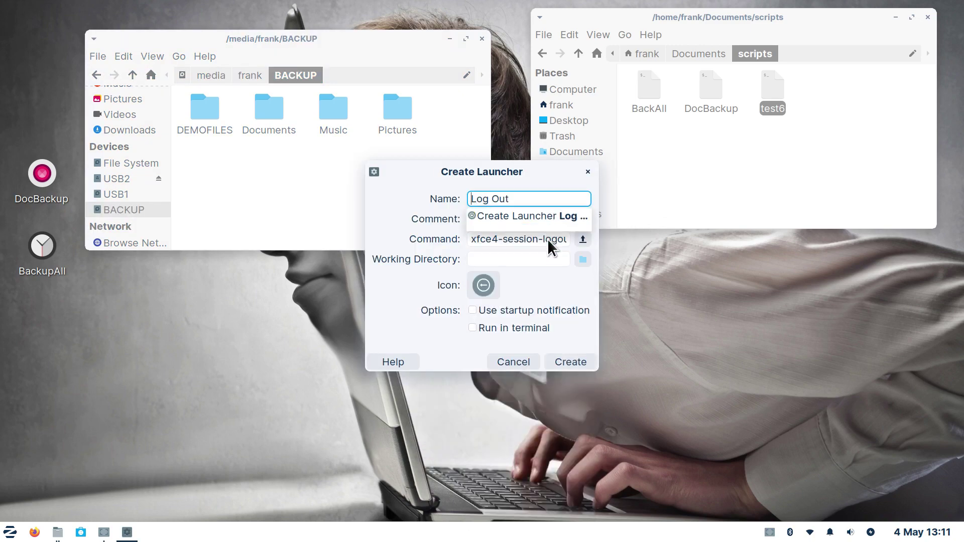
pyautogui.click(579, 362)
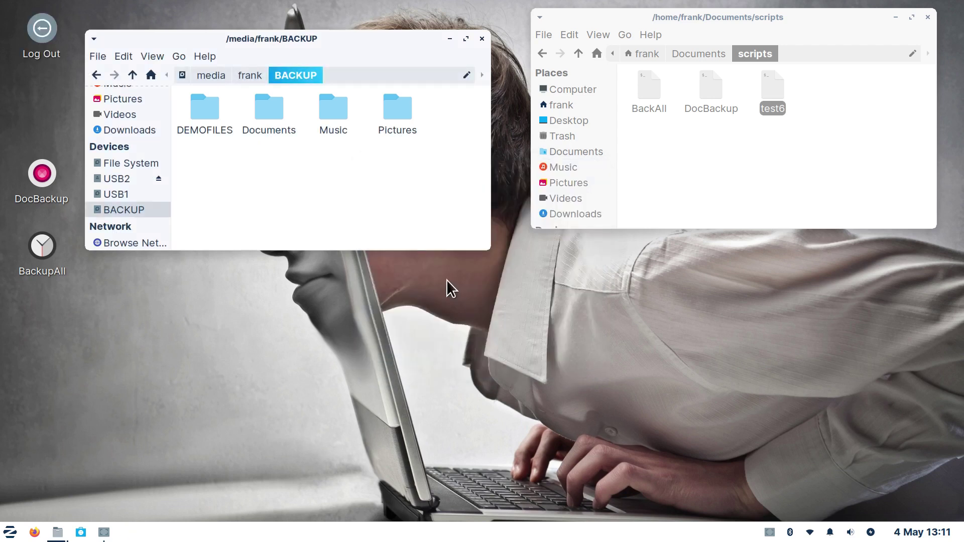
# Step: Move the Log Out launcher to the middle of the desktop, then test it and cancel the log out dialog
pyautogui.moveTo(55, 30); pyautogui.dragTo(387, 333)
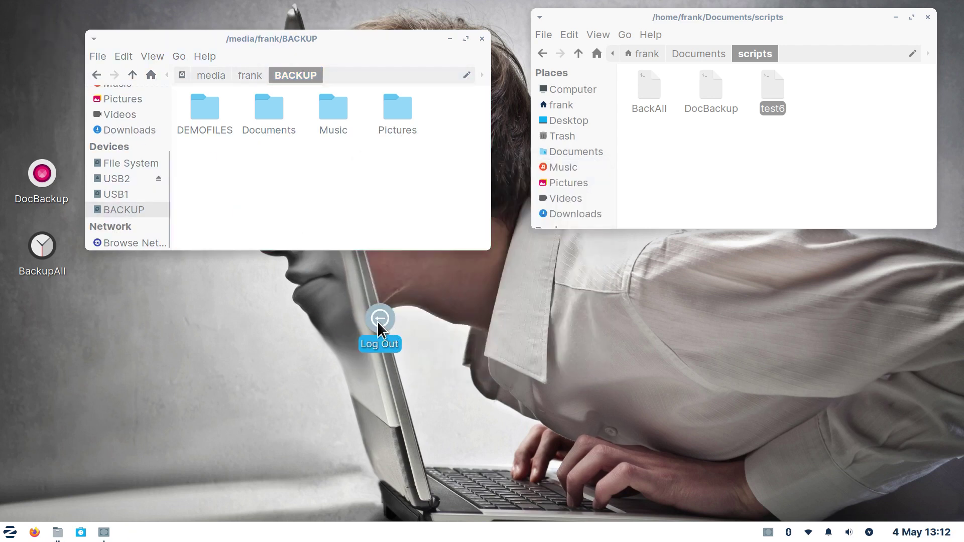
pyautogui.doubleClick(378, 321)
pyautogui.click(562, 346)
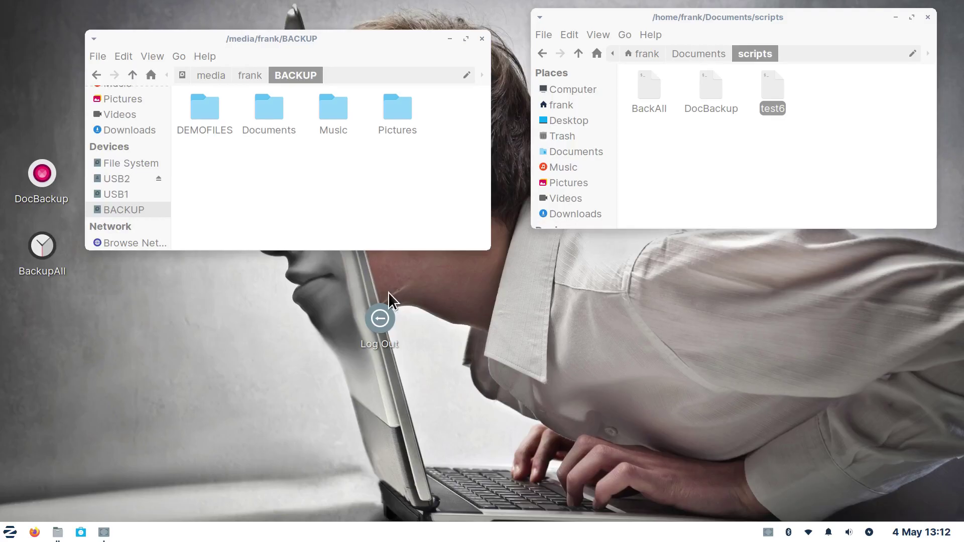
# Step: Move the desktop's Log Out launcher onto the panel, then open its log out dialog and cancel it
pyautogui.rightClick(381, 314)
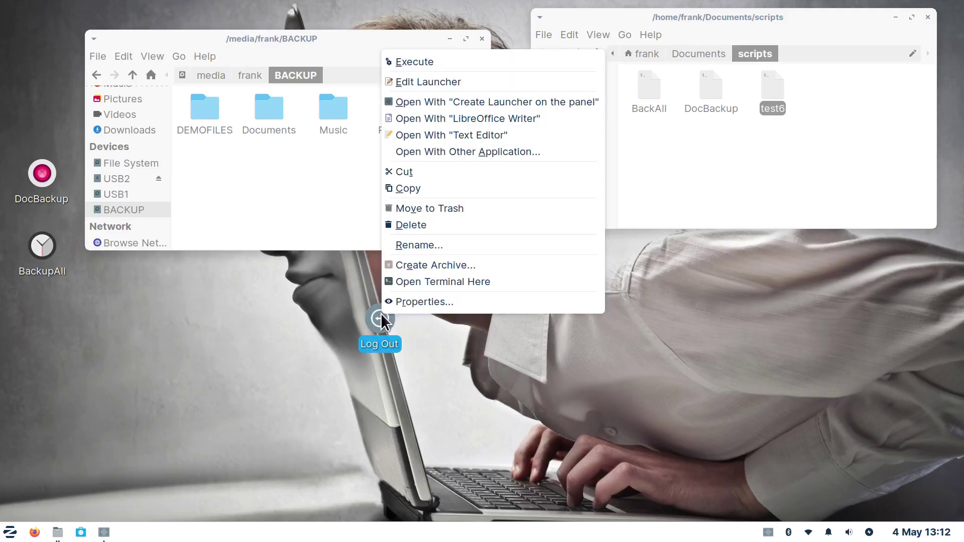
pyautogui.click(517, 101)
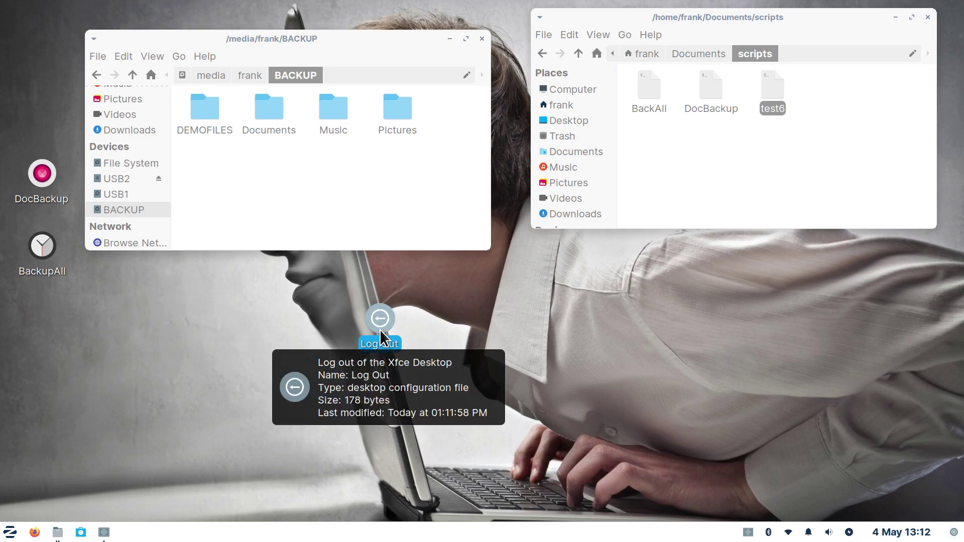
pyautogui.press('Return')
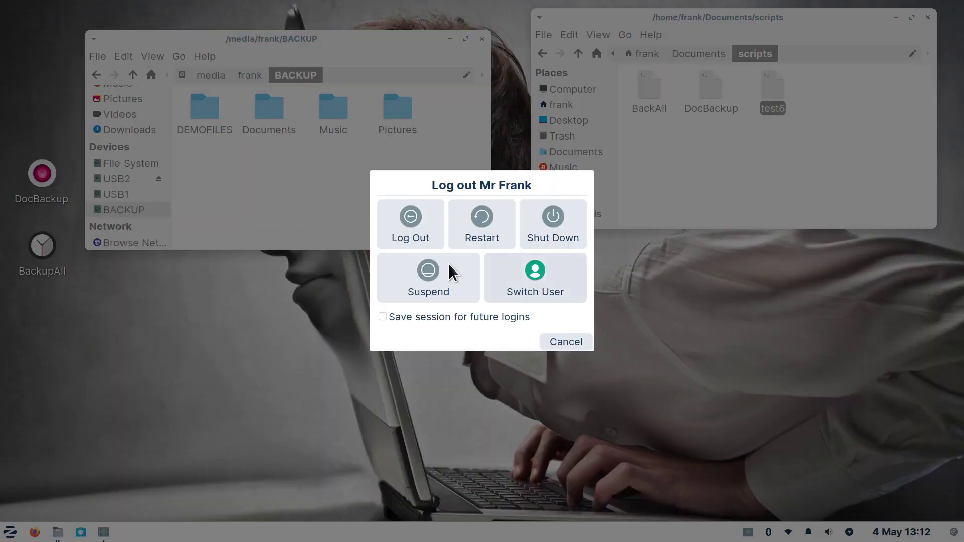
pyautogui.click(566, 341)
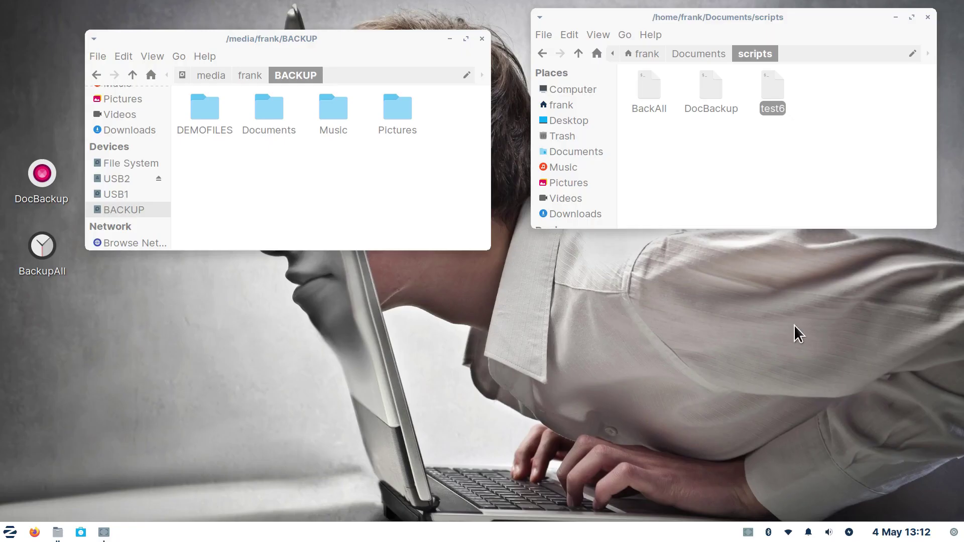
# Step: Start a new launcher on the desktop and name it test6
pyautogui.rightClick(413, 270)
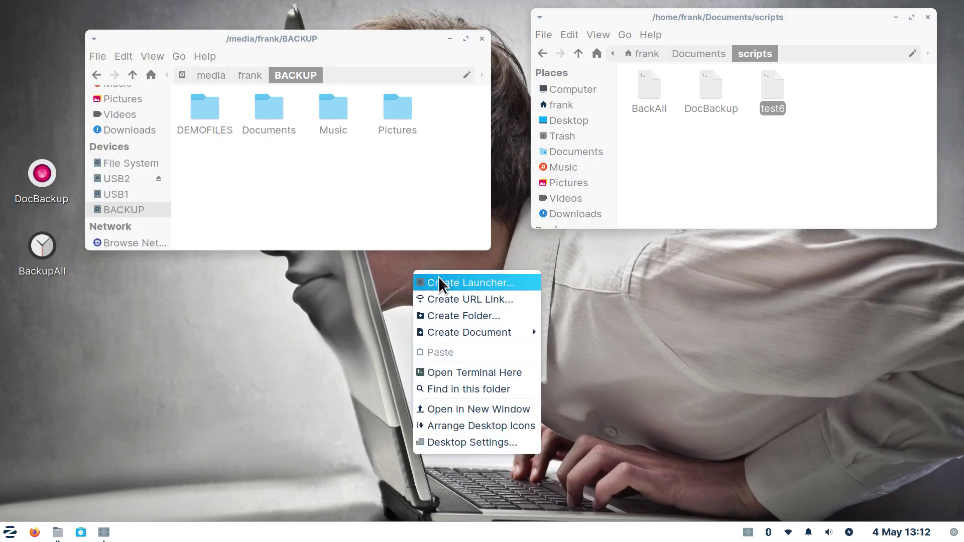
pyautogui.click(442, 280)
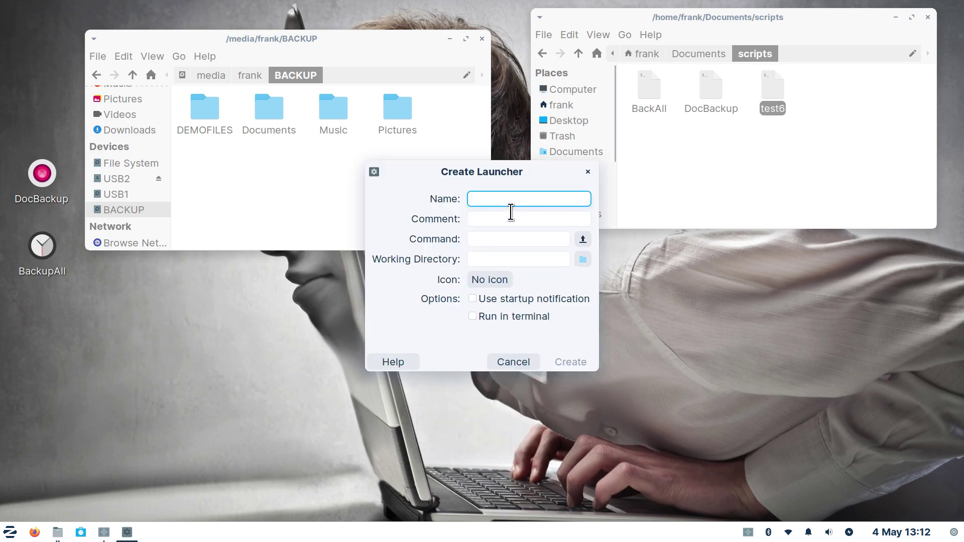
pyautogui.write('test6')
pyautogui.click(510, 213)
# Step: Set the launcher's command to the test6 script in the Documents/scripts folder
pyautogui.click(510, 238)
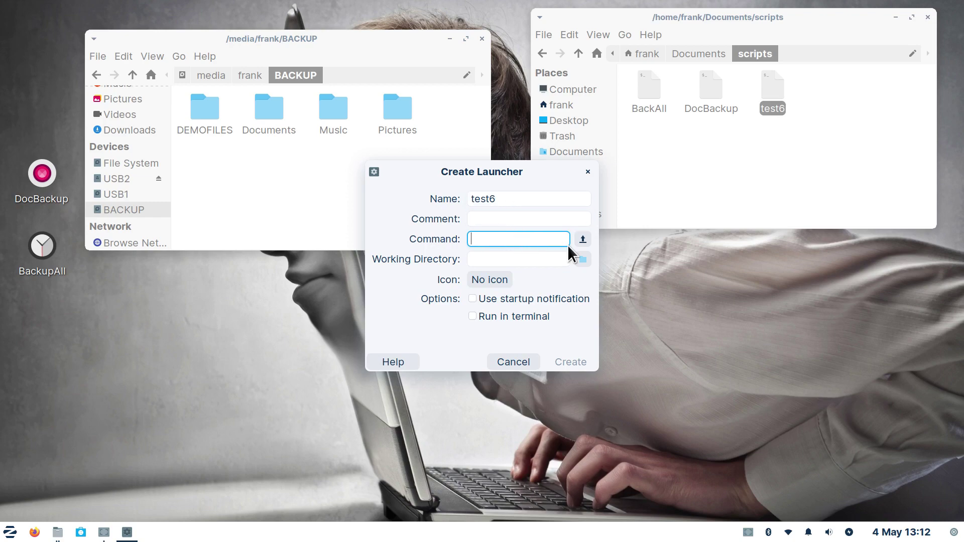
pyautogui.click(581, 238)
pyautogui.click(253, 145)
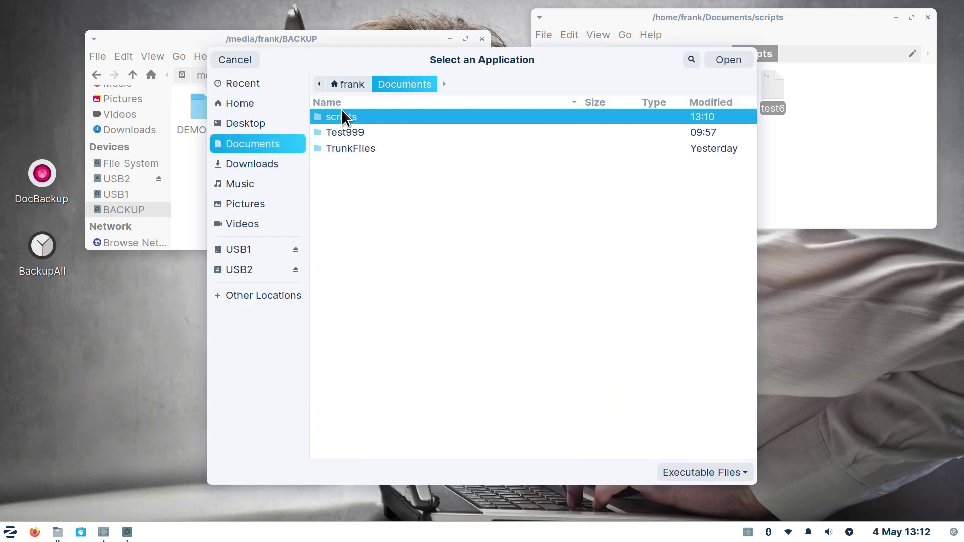
pyautogui.doubleClick(317, 116)
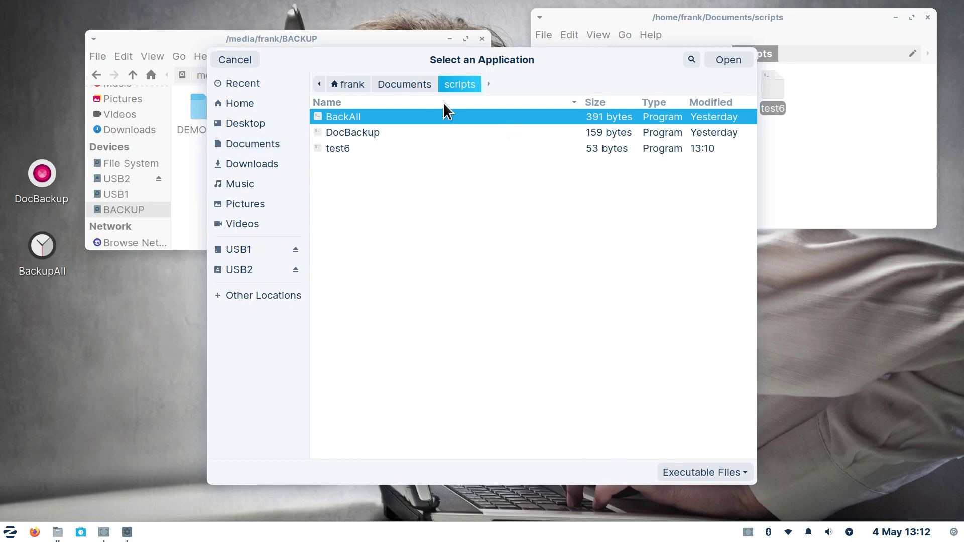
pyautogui.click(342, 148)
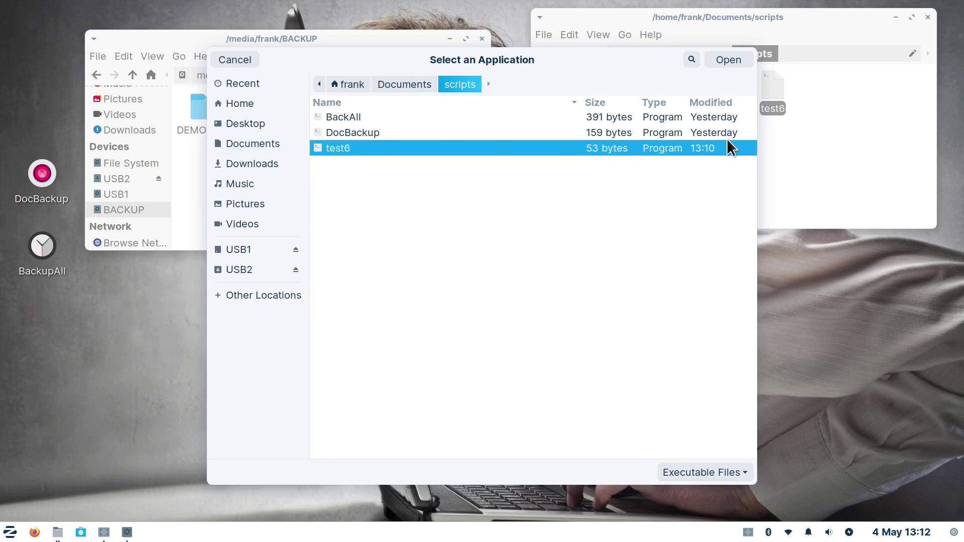
pyautogui.click(735, 57)
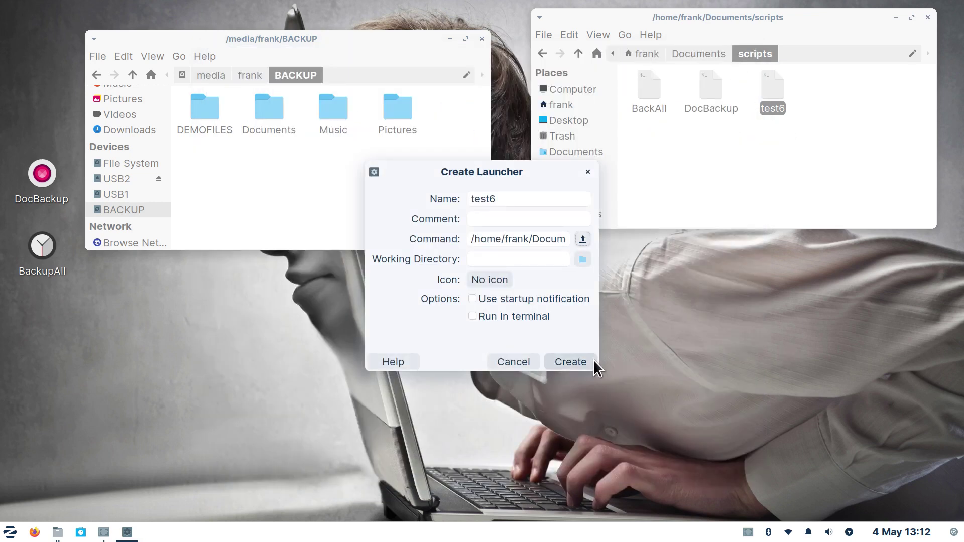
# Step: Use the image file 1.jpg from the Pictures folder as the launcher's icon
pyautogui.click(484, 279)
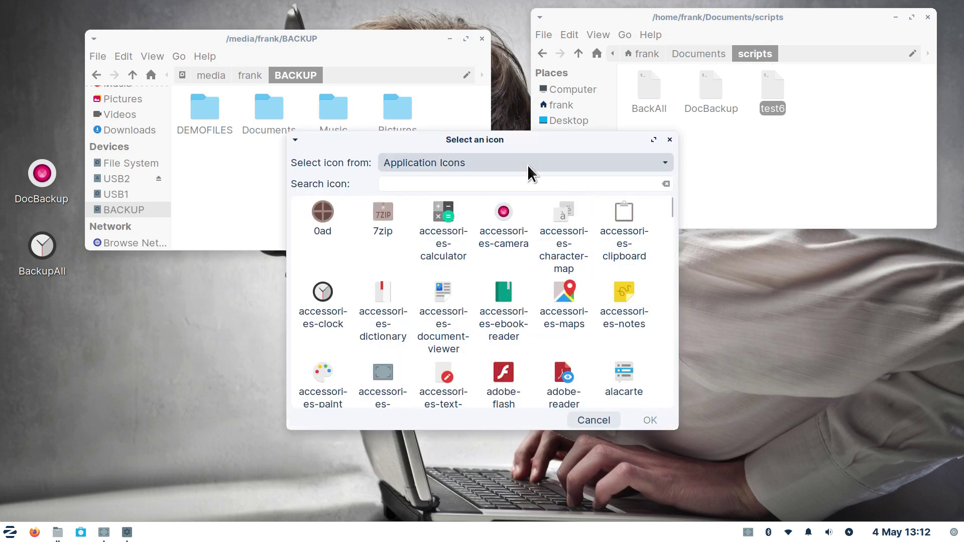
pyautogui.click(523, 163)
pyautogui.click(436, 372)
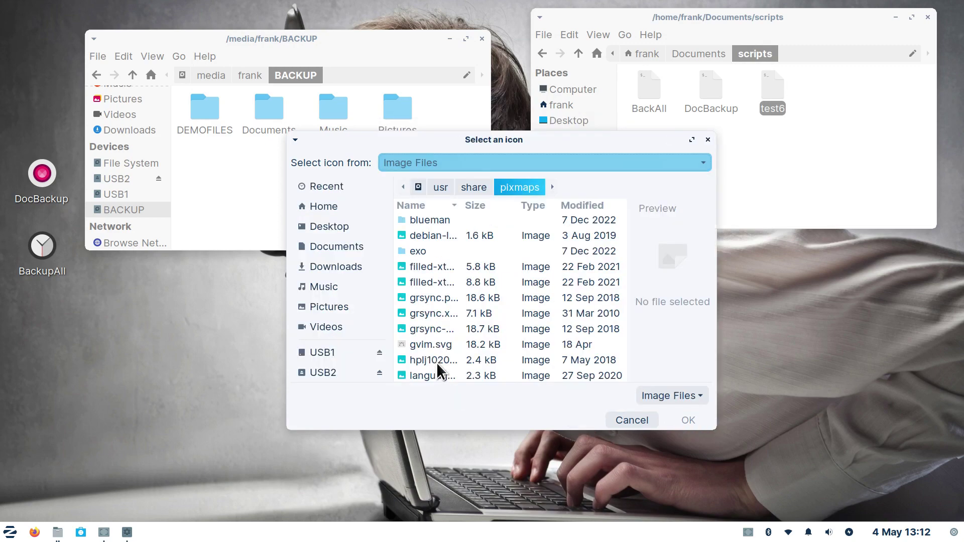
pyautogui.click(327, 306)
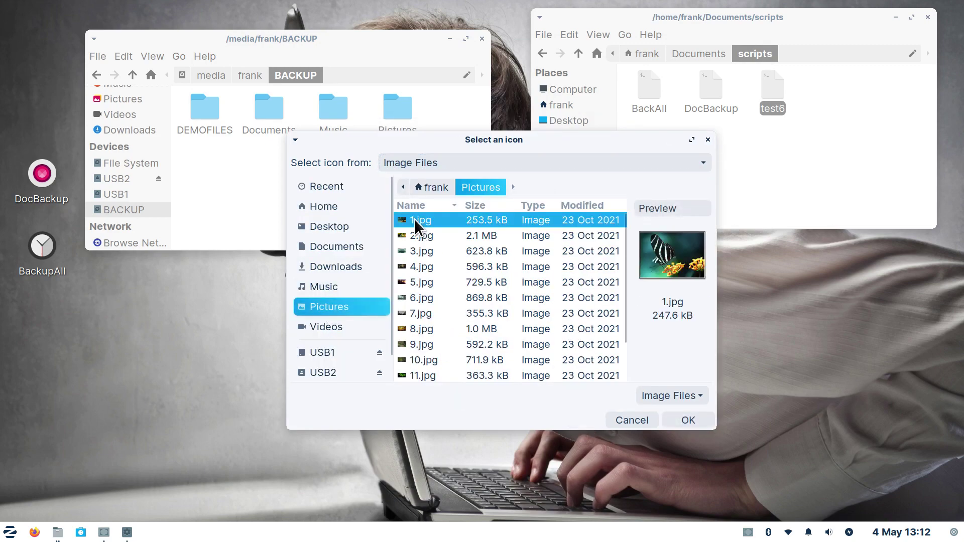
pyautogui.click(704, 422)
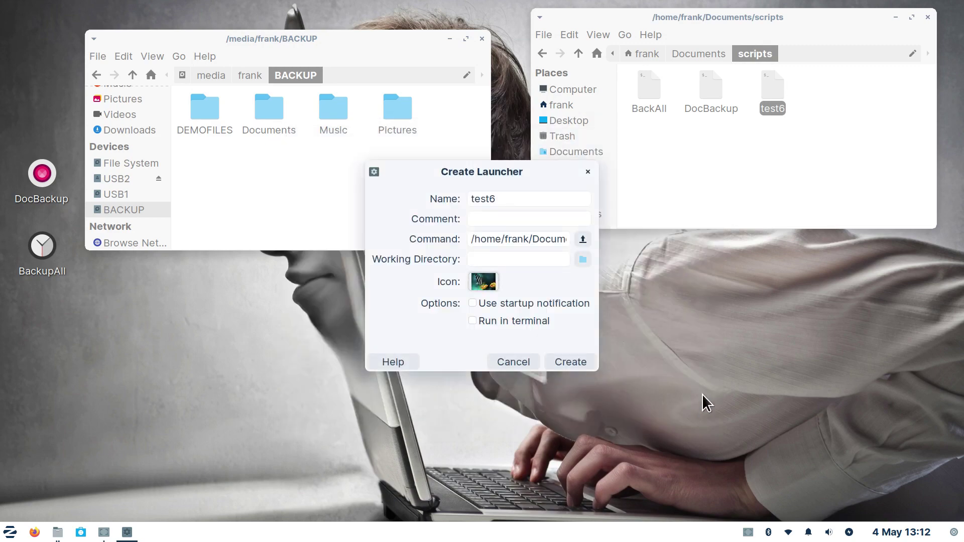
# Step: Change the launcher's icon to 0ad from the All Icons set and create the launcher
pyautogui.click(491, 277)
pyautogui.click(651, 162)
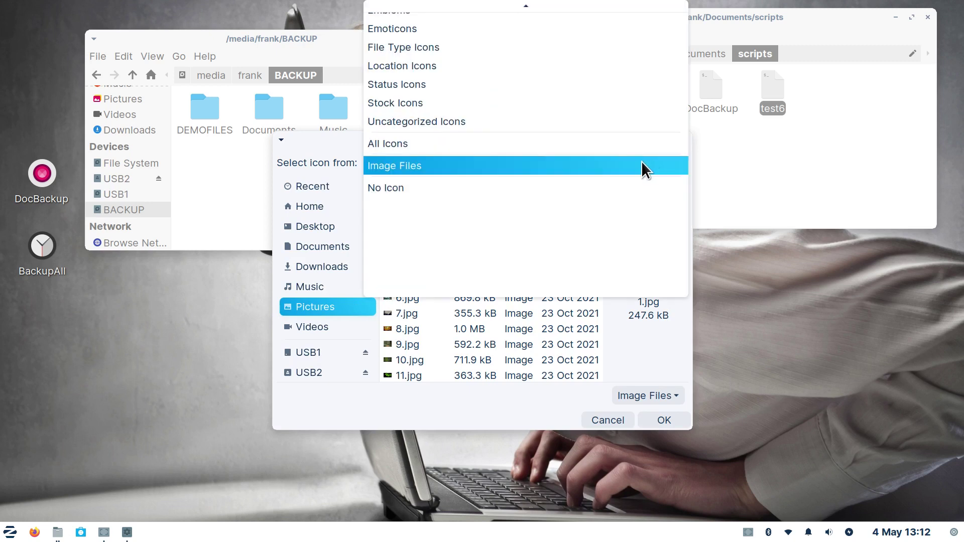
pyautogui.click(490, 148)
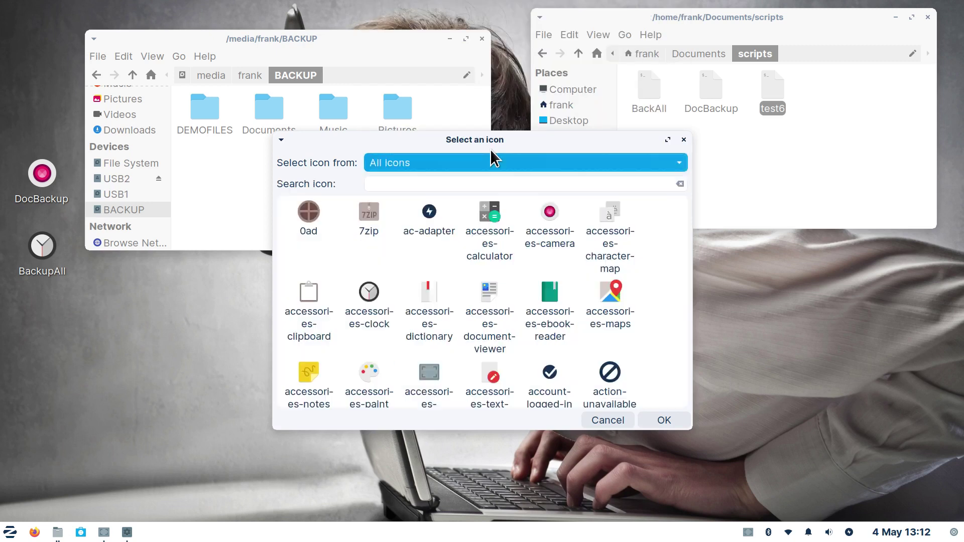
pyautogui.click(311, 220)
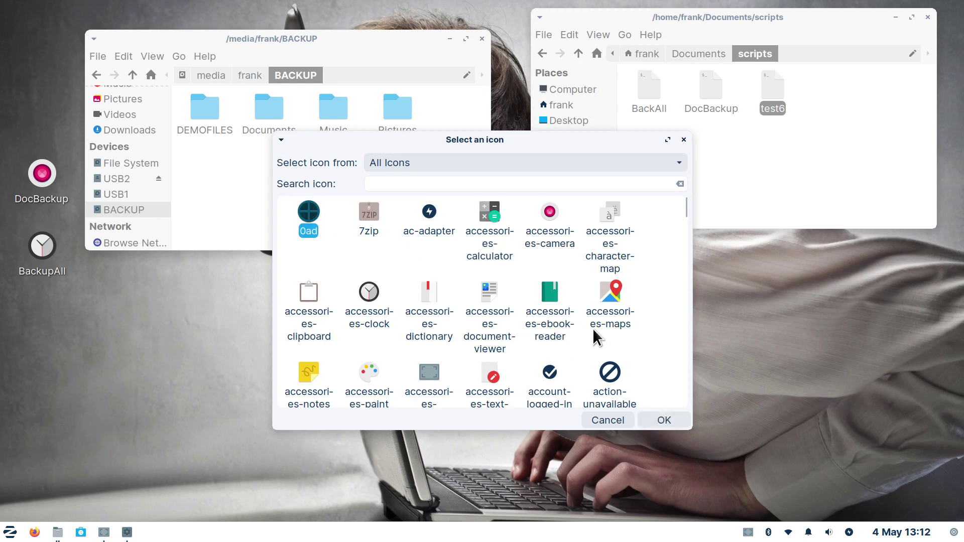
pyautogui.click(683, 419)
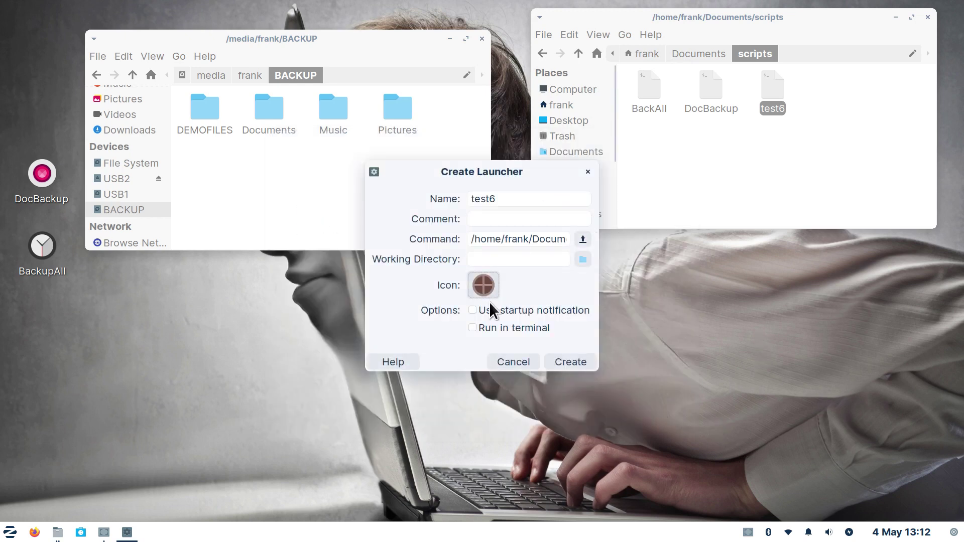
pyautogui.click(576, 362)
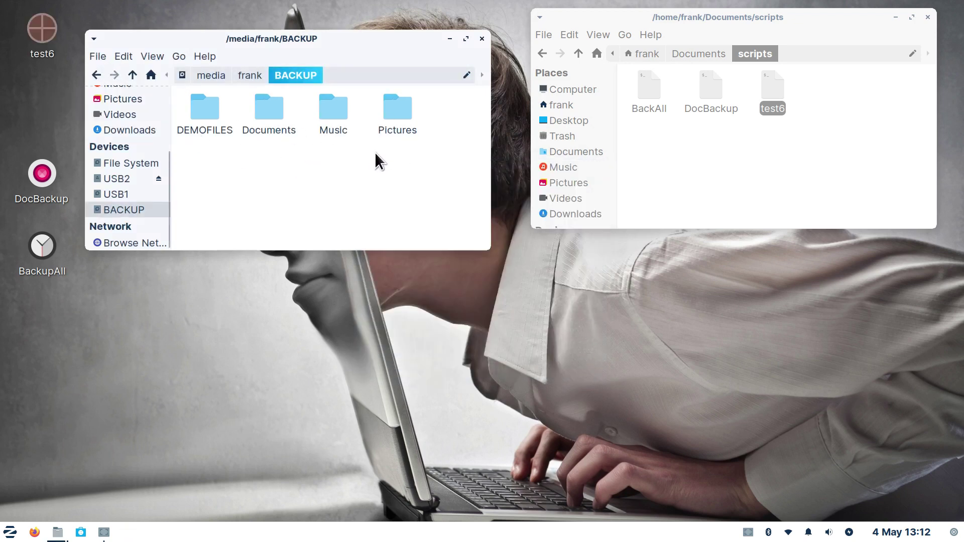
# Step: Run the test6 desktop launcher and open the Downloads folder on the BACKUP drive to check the backup
pyautogui.doubleClick(42, 28)
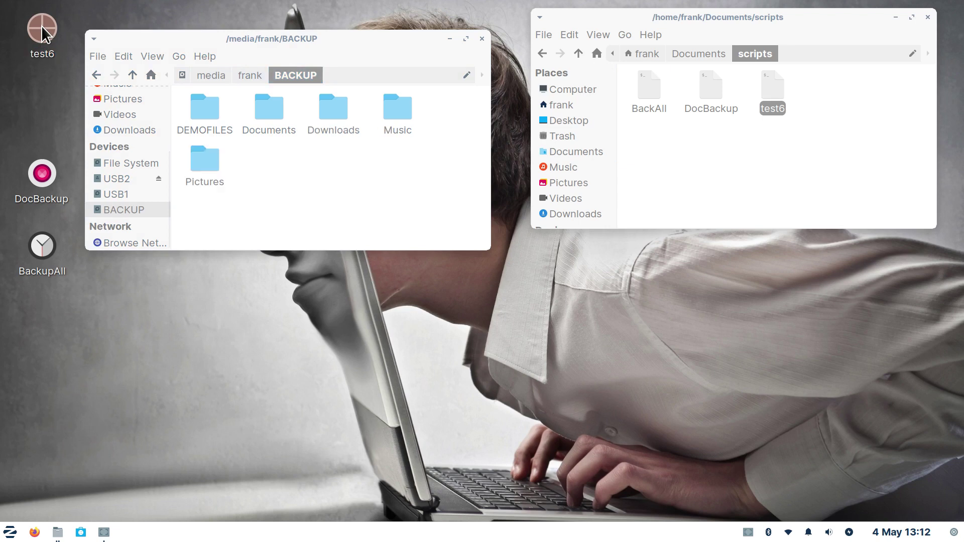
pyautogui.doubleClick(327, 113)
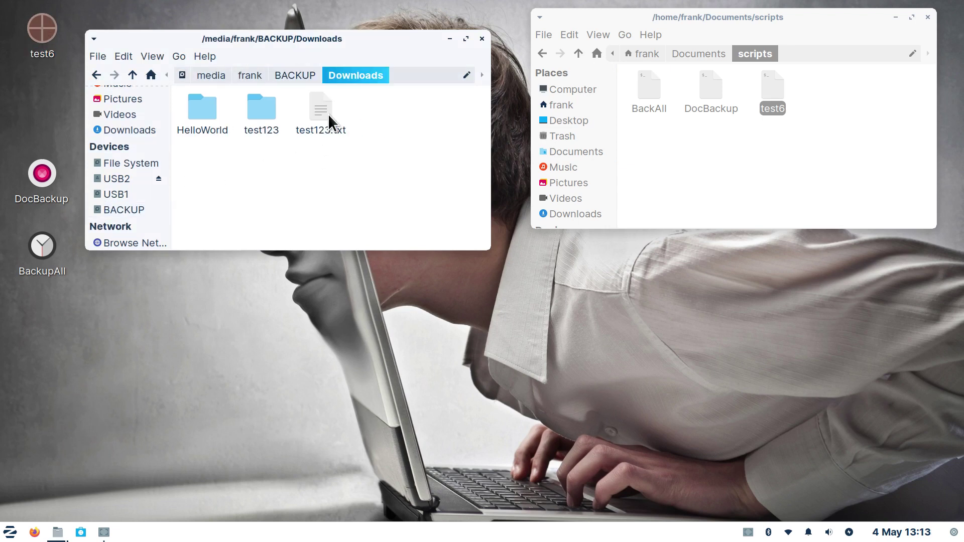
# Step: Move the test6 launcher to the desktop area below the BACKUP window and add the comment "this is a Download backup" to it
pyautogui.moveTo(37, 29); pyautogui.dragTo(251, 329)
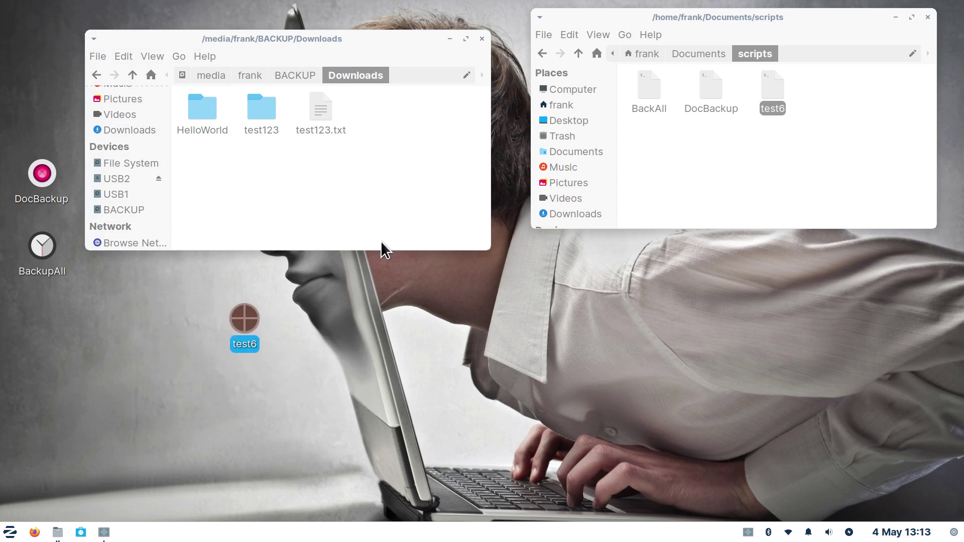
pyautogui.click(376, 204)
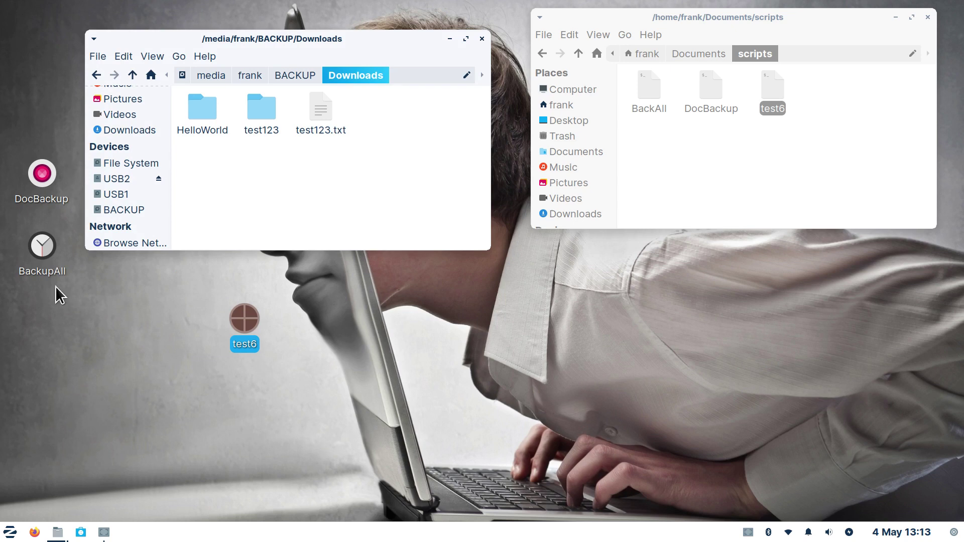
pyautogui.moveTo(242, 315)
pyautogui.rightClick(245, 324)
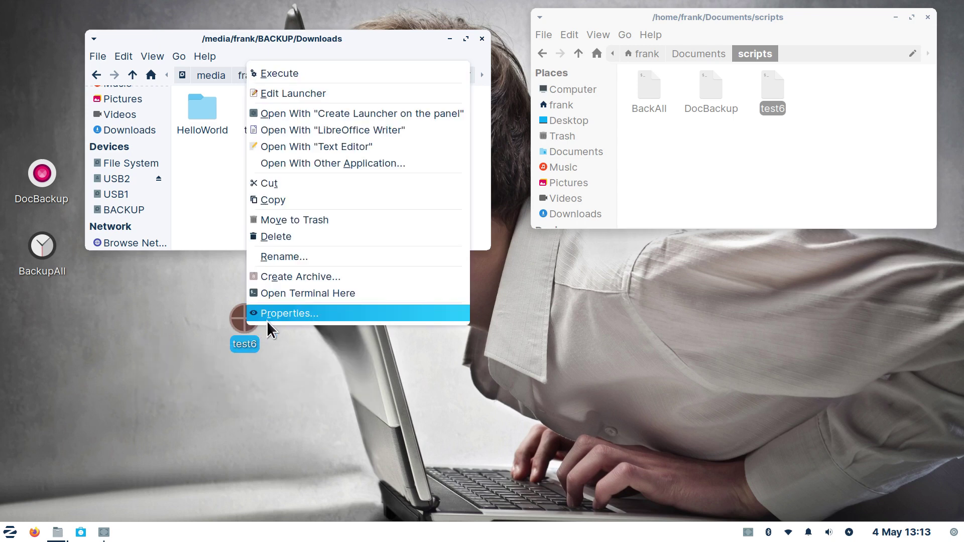
pyautogui.click(319, 93)
pyautogui.click(493, 219)
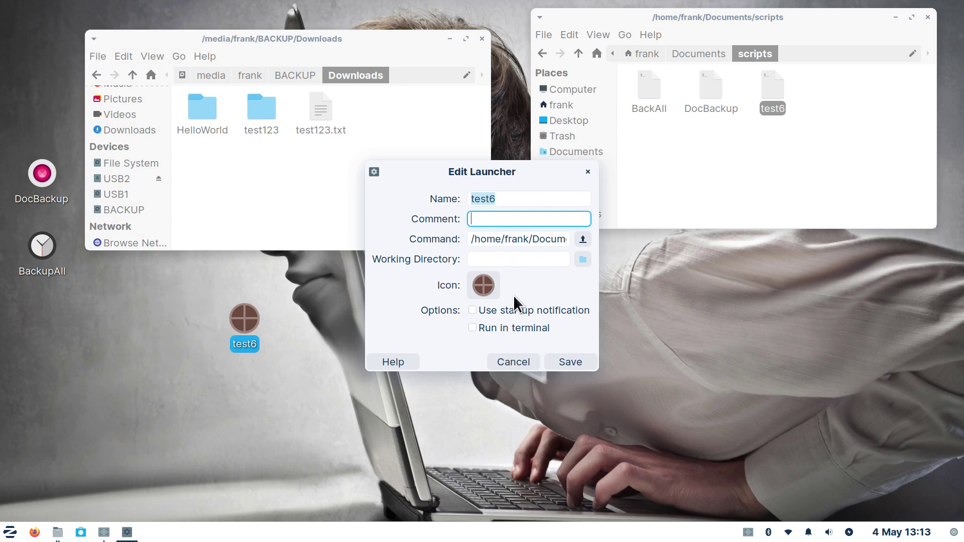
pyautogui.write('this is a Download backu')
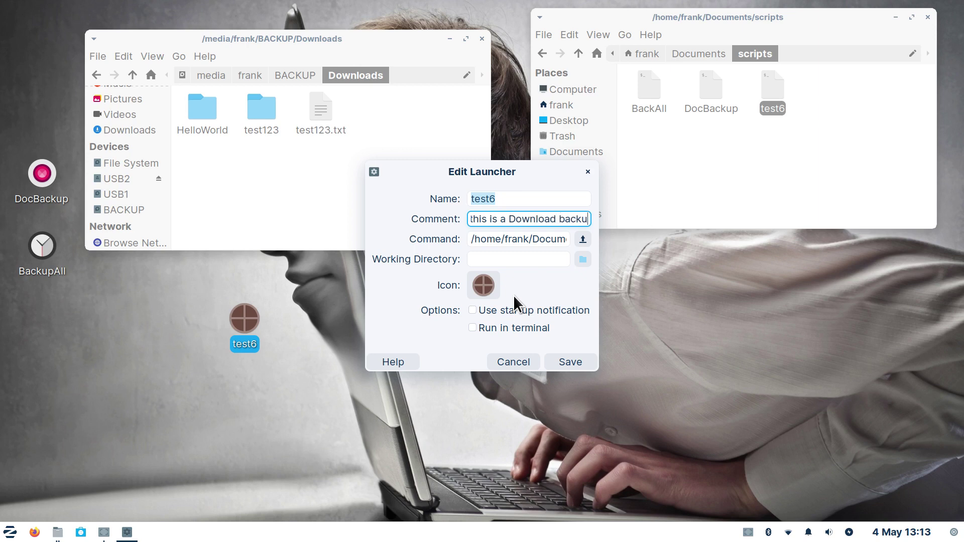
pyautogui.write('p')
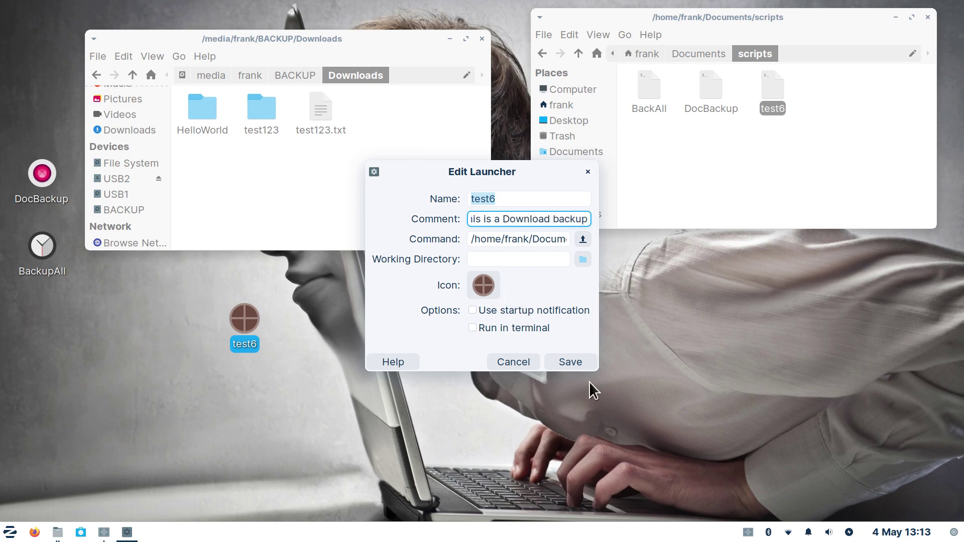
pyautogui.click(577, 360)
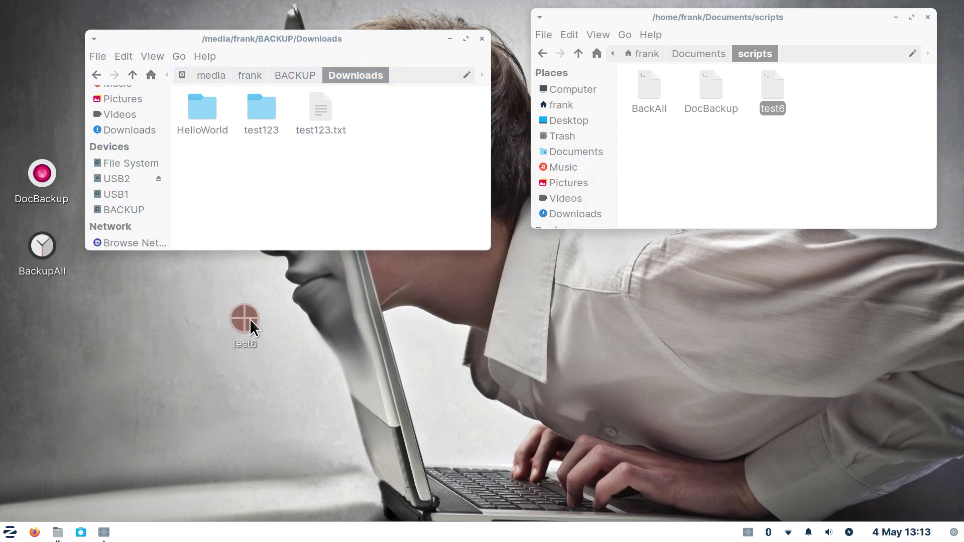
pyautogui.moveTo(249, 320)
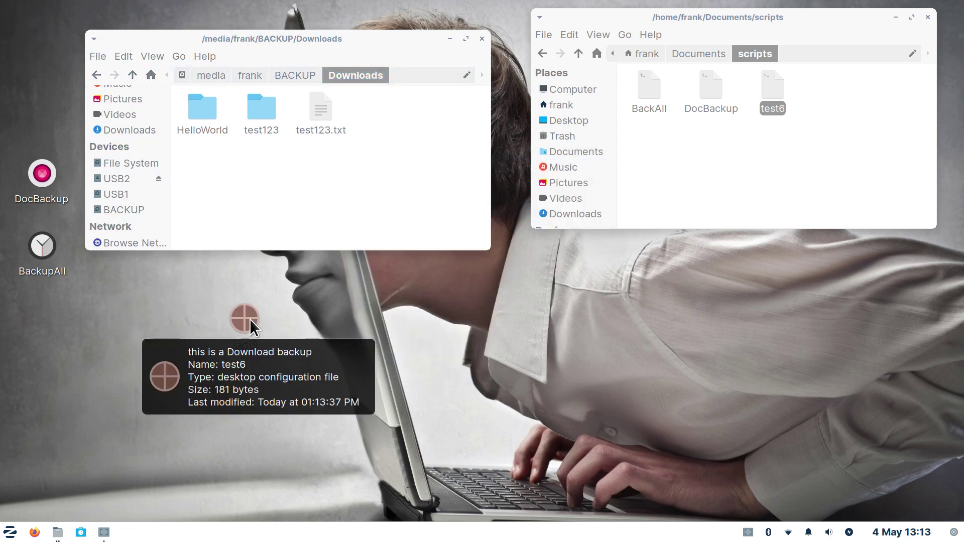
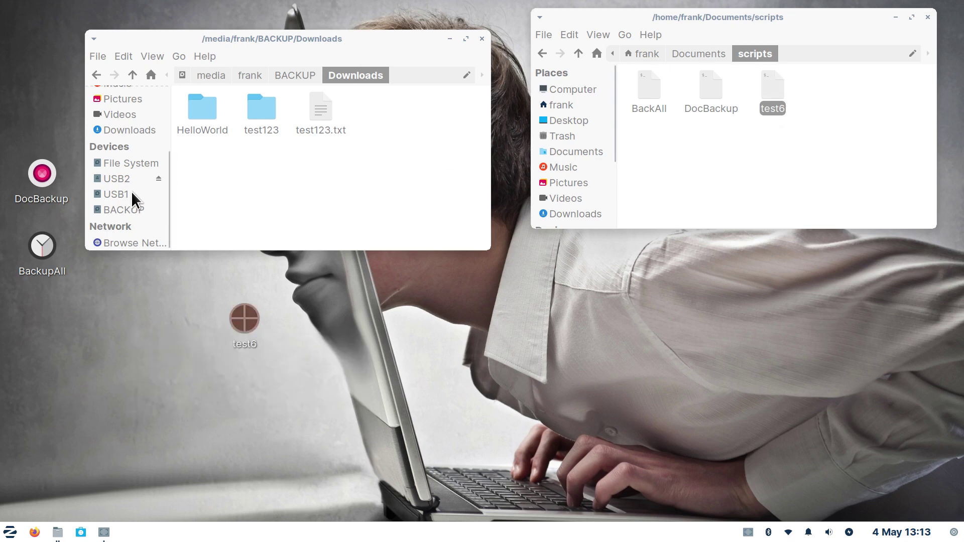
# Step: Delete the Documents, Downloads, Music and Pictures folders from the BACKUP drive, keeping DEMOFILES
pyautogui.click(132, 209)
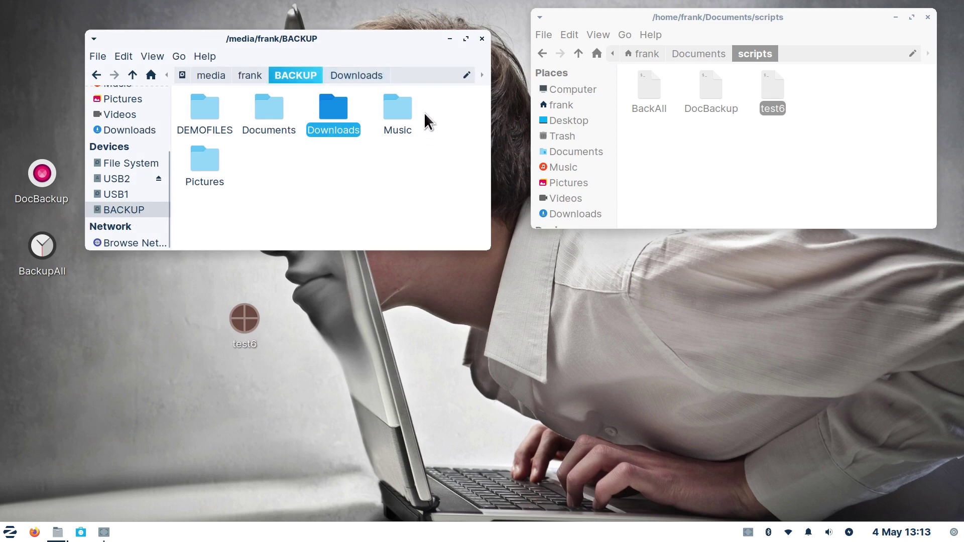
pyautogui.moveTo(441, 100); pyautogui.dragTo(257, 207)
pyautogui.press('Delete')
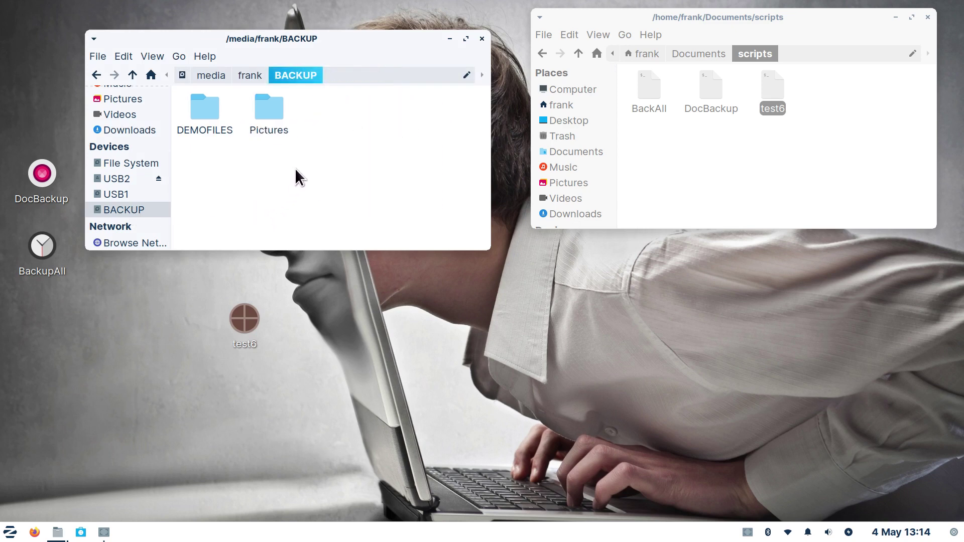
pyautogui.click(265, 130)
pyautogui.press('Delete')
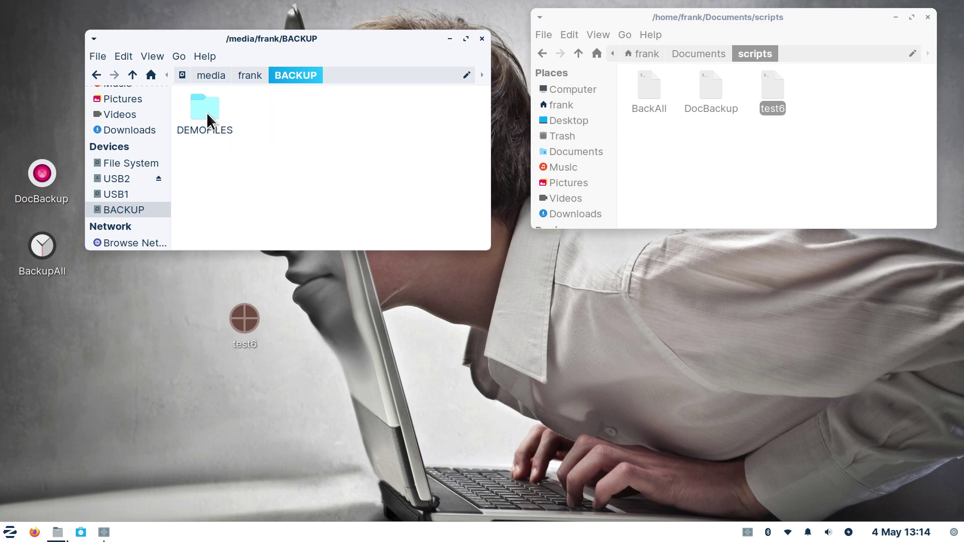
# Step: Open the test6 script in the text editor and copy its rsync line, leaving the cursor at the line's end
pyautogui.doubleClick(772, 88)
pyautogui.moveTo(499, 163); pyautogui.dragTo(734, 149)
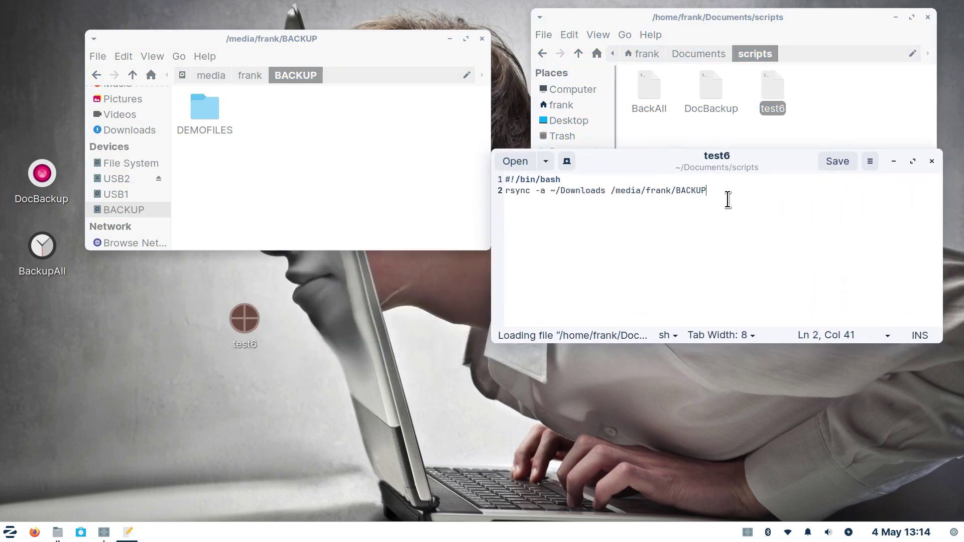
pyautogui.tripleClick(510, 199)
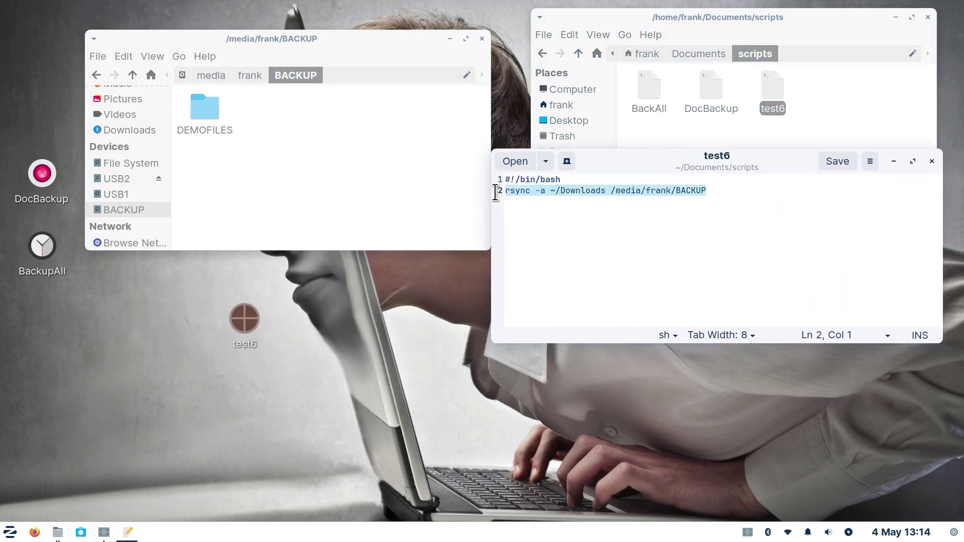
pyautogui.rightClick(625, 189)
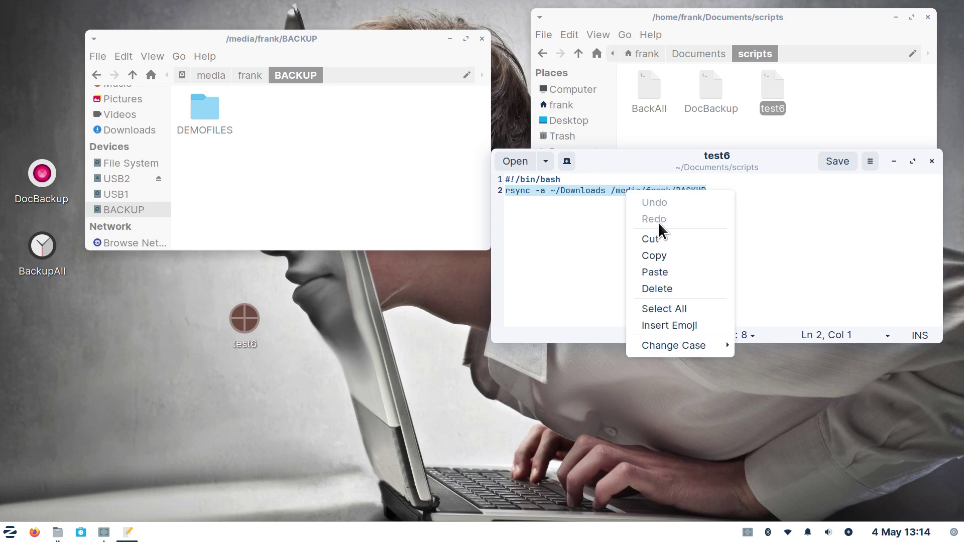
pyautogui.click(667, 261)
pyautogui.click(704, 191)
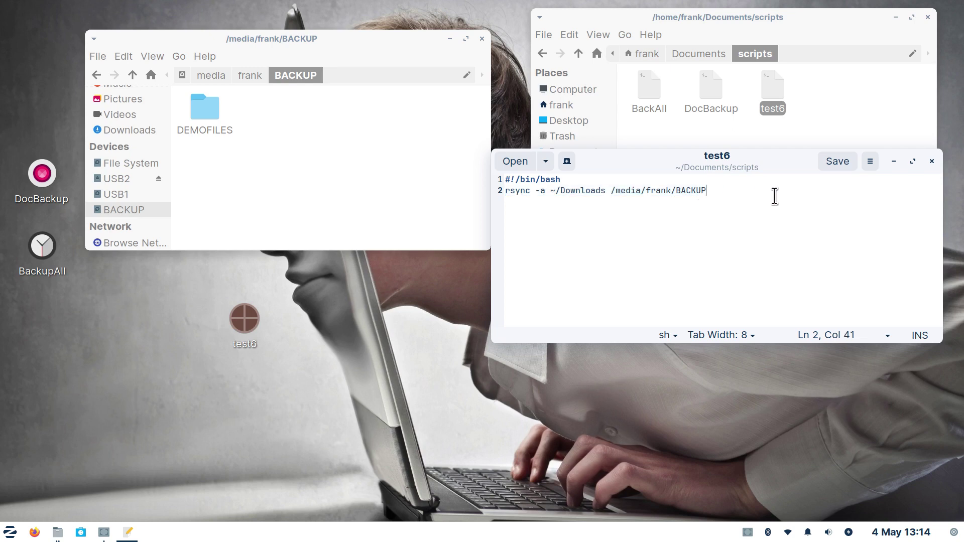
# Step: Paste three more copies of the rsync Downloads line below the original as lines 3 to 5 of test6
pyautogui.press('Return')
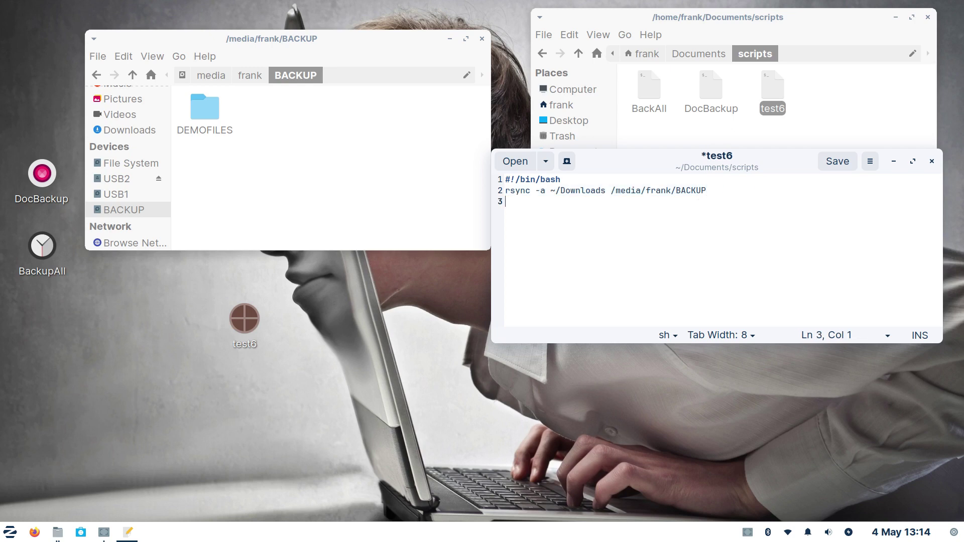
pyautogui.hotkey('ctrl', 'v')
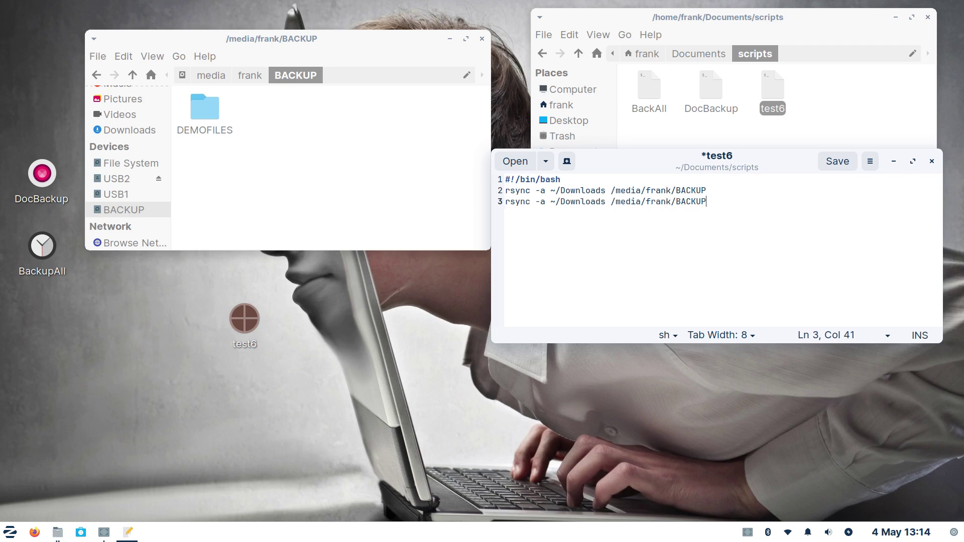
pyautogui.press('Return')
pyautogui.hotkey('ctrl', 'v')
pyautogui.press('Return')
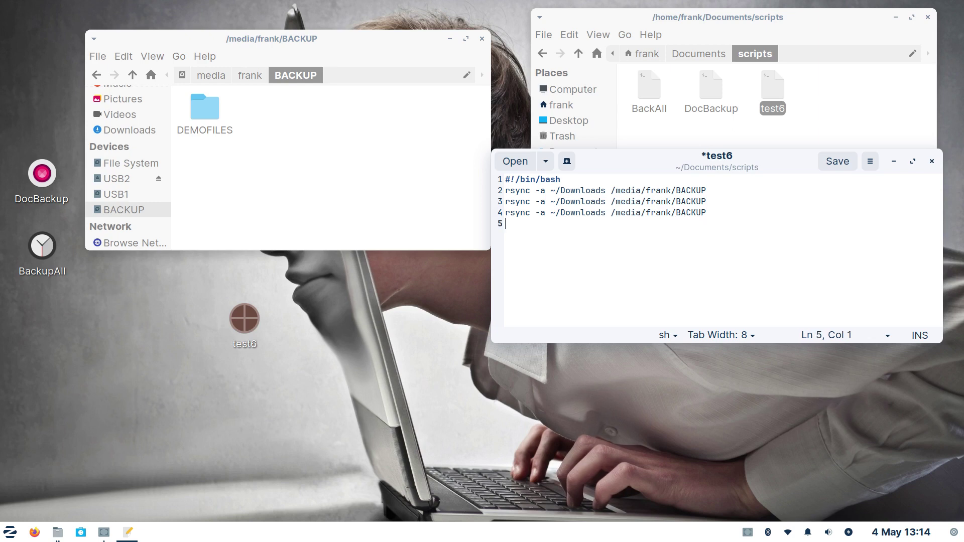
pyautogui.hotkey('ctrl', 'v')
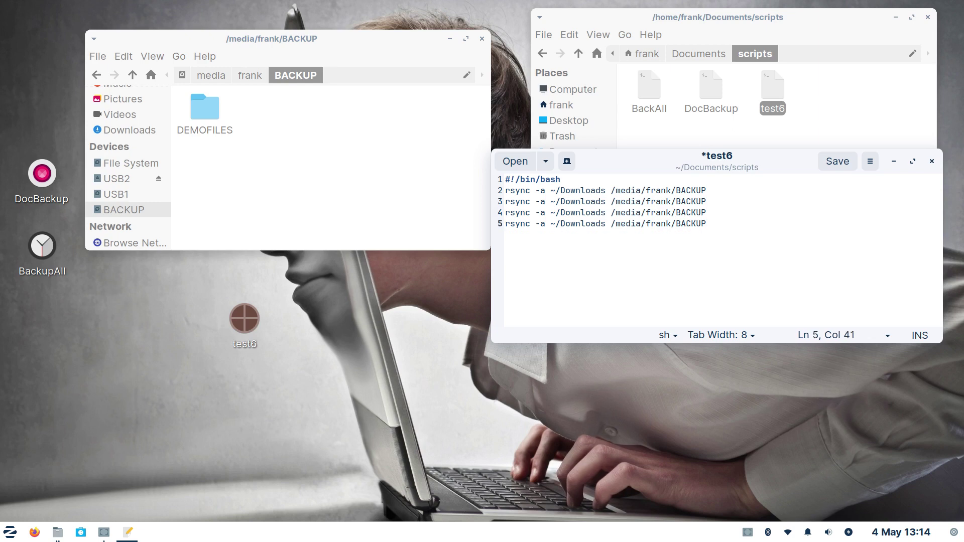
# Step: Show the home folder in the scripts file window and move the test6 editor below it so the folder names are readable
pyautogui.click(561, 202)
pyautogui.click(694, 131)
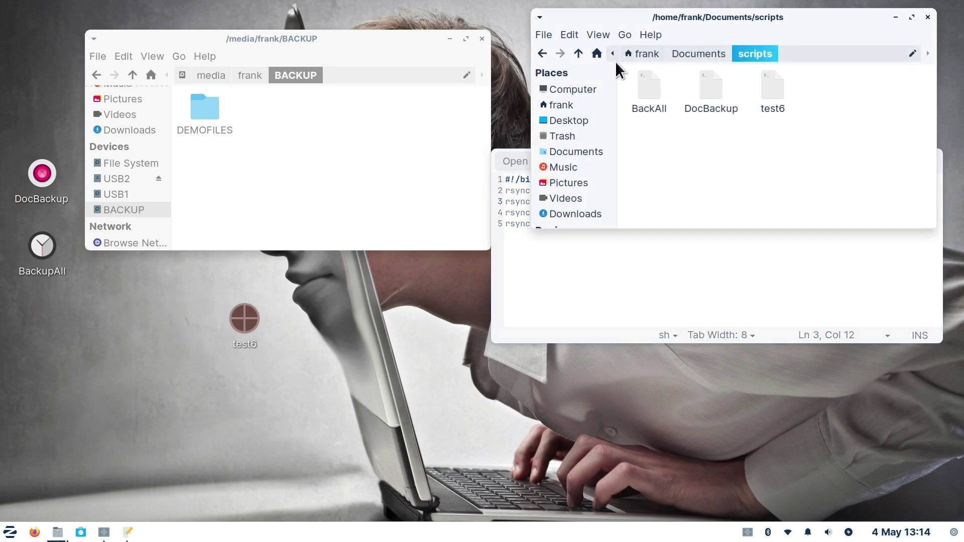
pyautogui.click(569, 89)
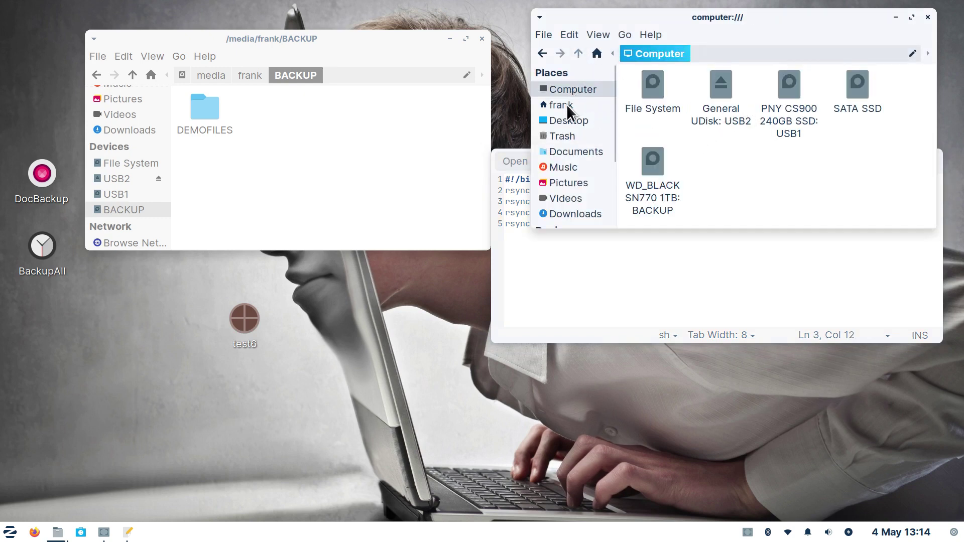
pyautogui.click(561, 105)
pyautogui.click(585, 253)
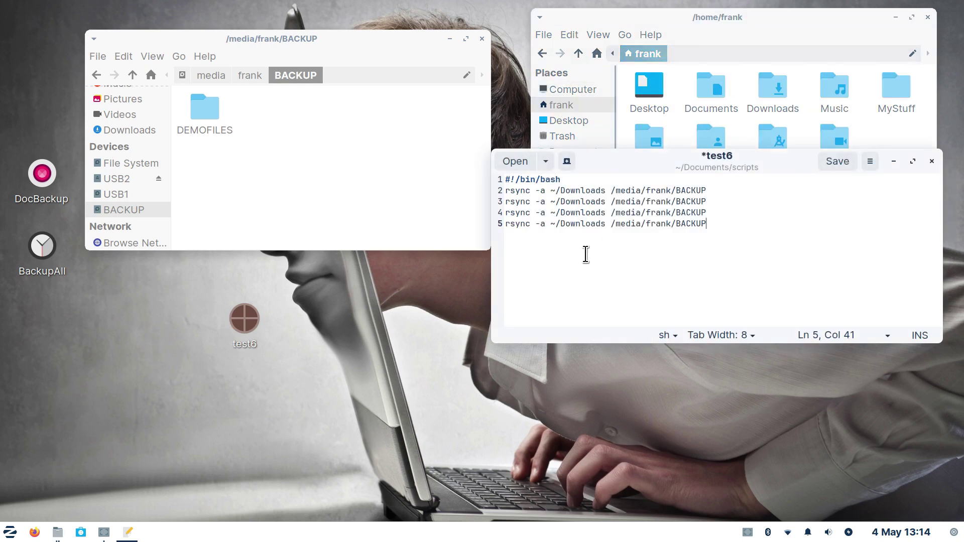
pyautogui.moveTo(652, 160); pyautogui.dragTo(616, 248)
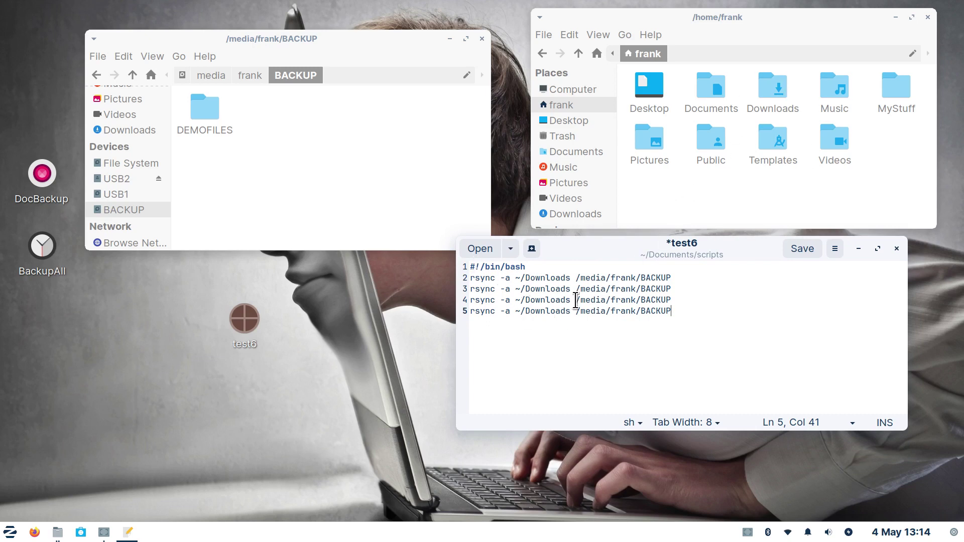
# Step: Change the source folder in line 3 of test6 to MyStuff, keeping a single space before the destination path
pyautogui.moveTo(525, 289); pyautogui.dragTo(571, 289)
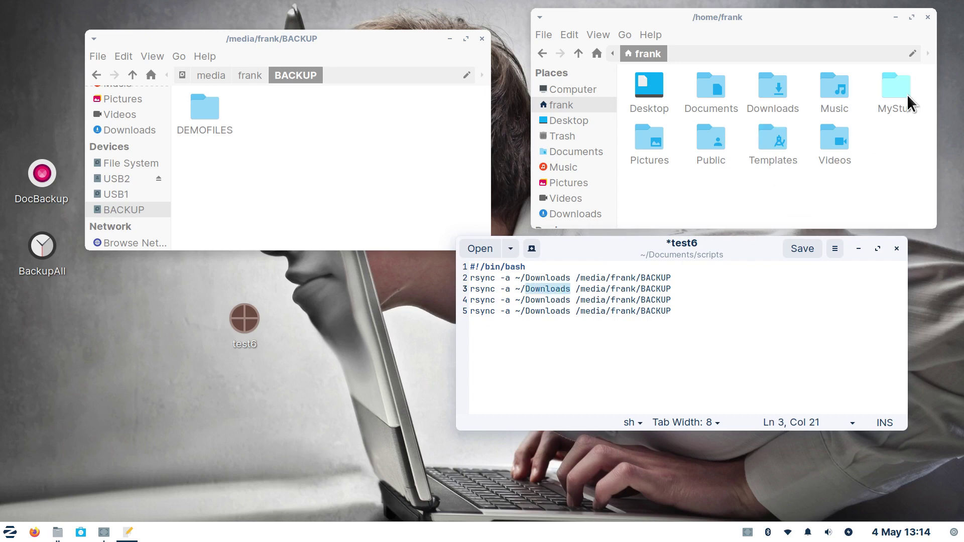
pyautogui.write('MySt')
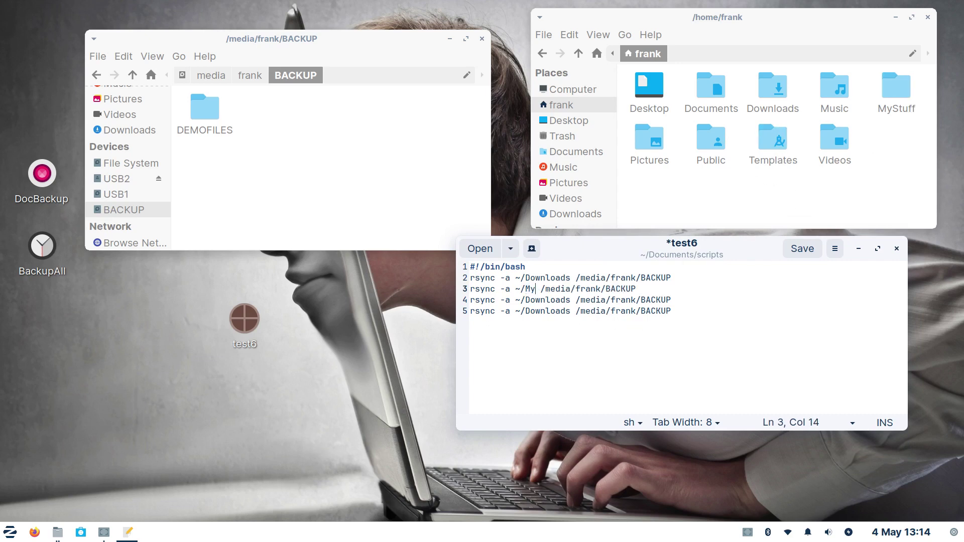
pyautogui.write('uff')
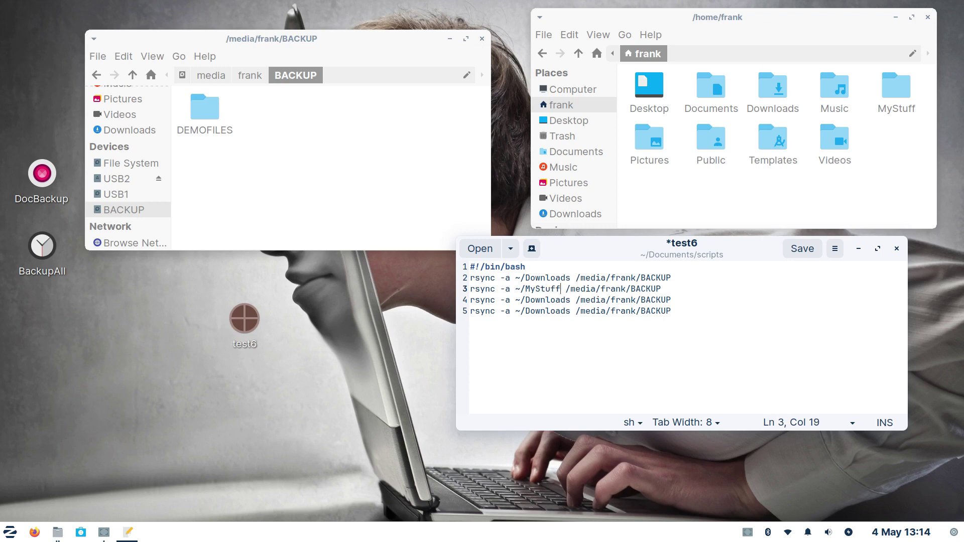
pyautogui.press('Delete')
# Step: Change the source folder in line 4 of test6 to Pictures, correcting the spelling
pyautogui.moveTo(571, 300); pyautogui.dragTo(523, 302)
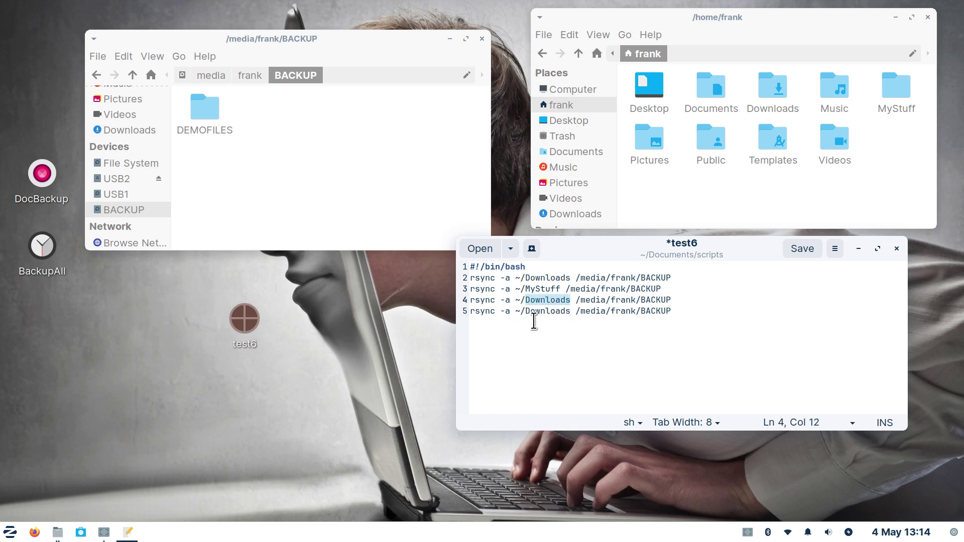
pyautogui.write('Pictu')
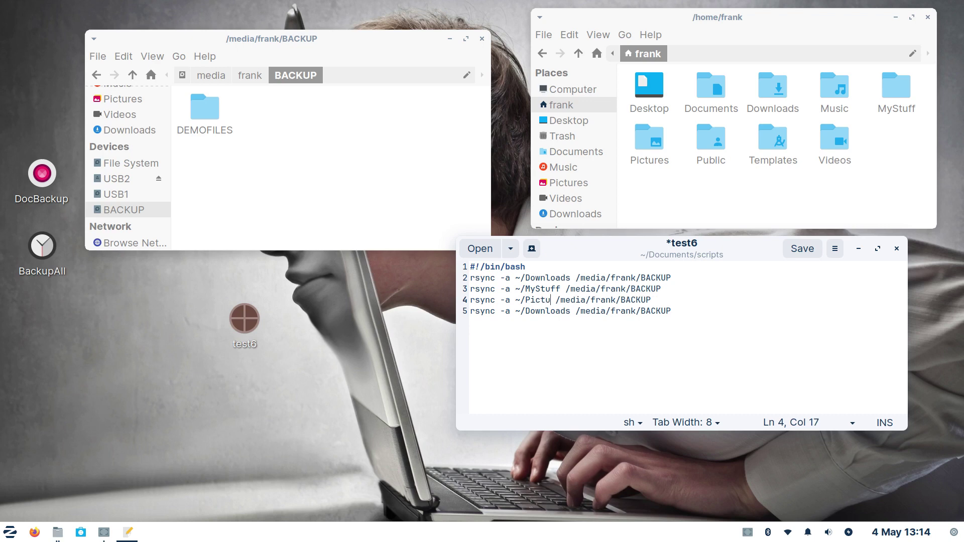
pyautogui.write('rurs')
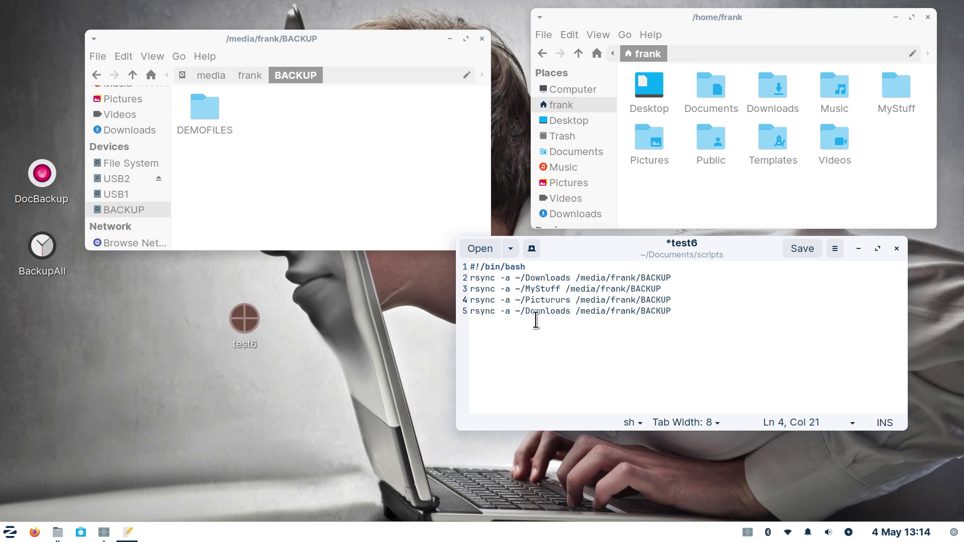
pyautogui.press('BackSpace')
pyautogui.press('BackSpace')
pyautogui.press('BackSpace')
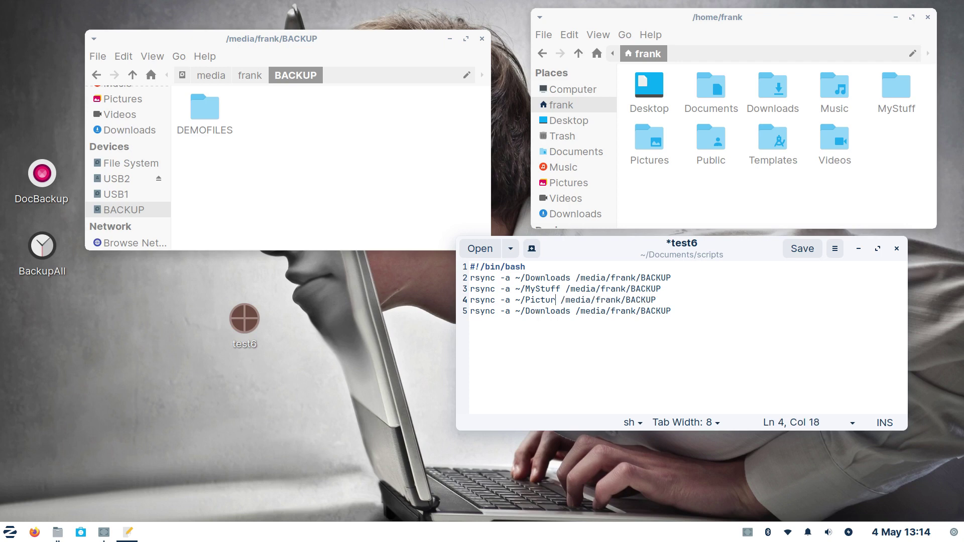
pyautogui.write('es')
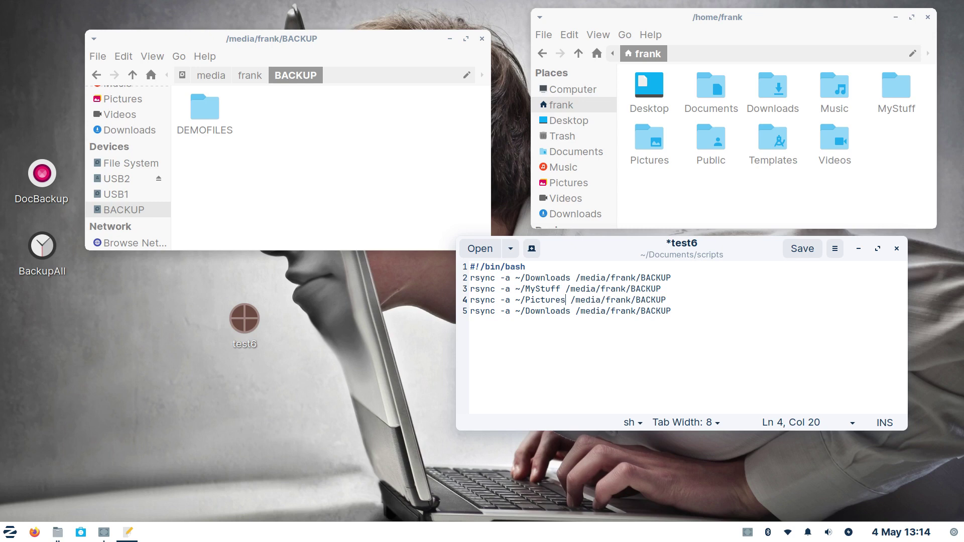
pyautogui.press('Delete')
# Step: Change the source folder in line 5 of test6 to Music
pyautogui.click(571, 315)
pyautogui.moveTo(571, 315); pyautogui.dragTo(525, 317)
pyautogui.write('Music')
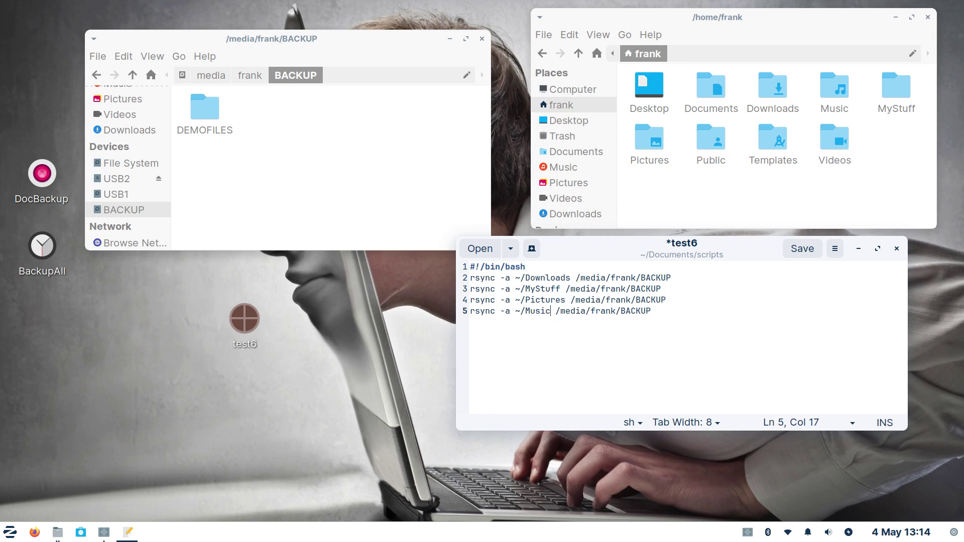
pyautogui.press('Delete')
# Step: Return to the Documents/scripts folder in the file window, and save and close the test6 script
pyautogui.doubleClick(710, 83)
pyautogui.doubleClick(653, 84)
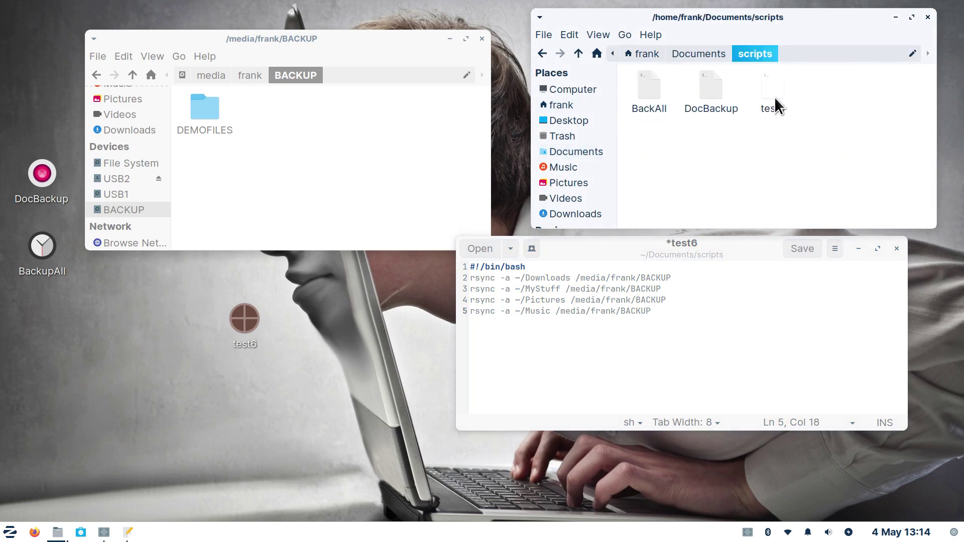
pyautogui.click(803, 246)
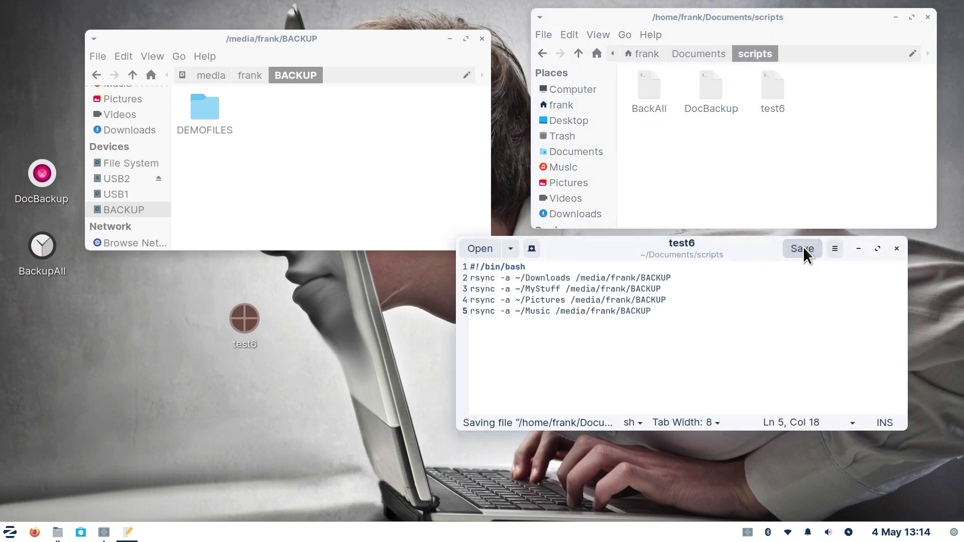
pyautogui.click(896, 249)
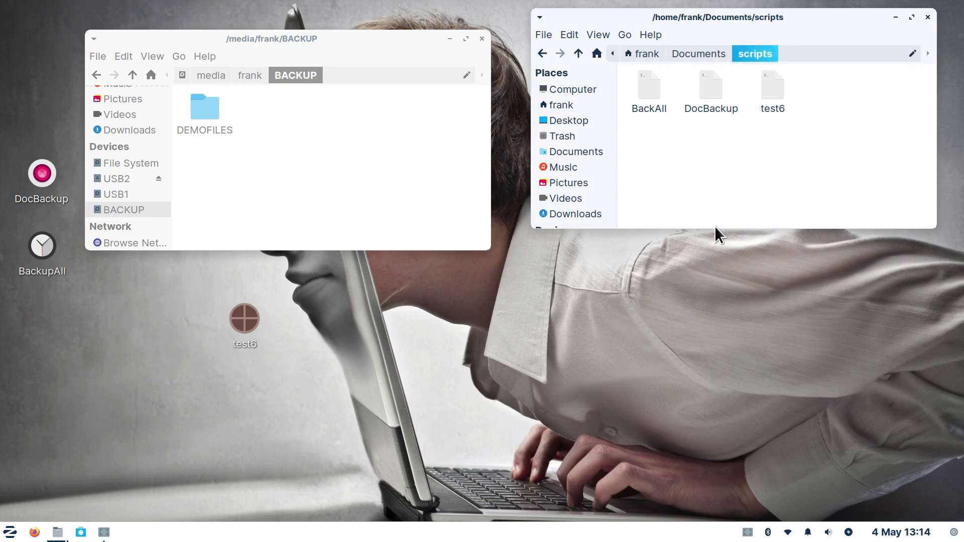
# Step: Run the test6 desktop launcher to back up Downloads, MyStuff, Pictures and Music to the BACKUP drive
pyautogui.moveTo(251, 319)
pyautogui.doubleClick(252, 317)
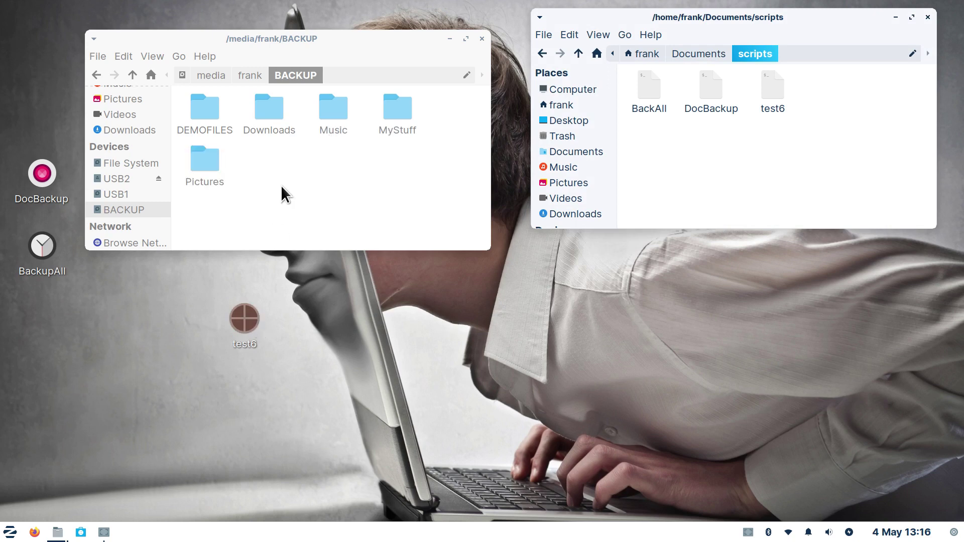
# Step: Review the test6 launcher's comment and its editable settings, and close the settings without saving
pyautogui.rightClick(249, 318)
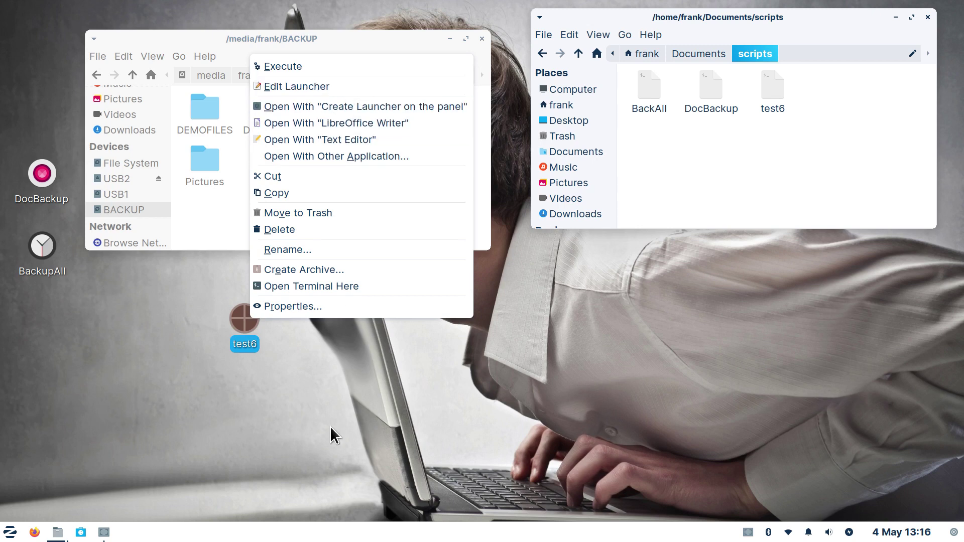
pyautogui.click(279, 363)
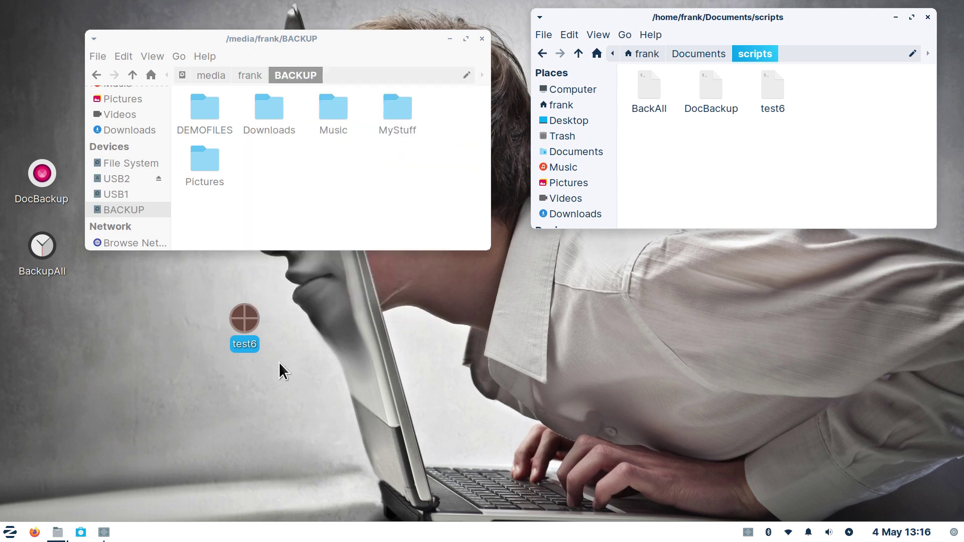
pyautogui.moveTo(245, 309)
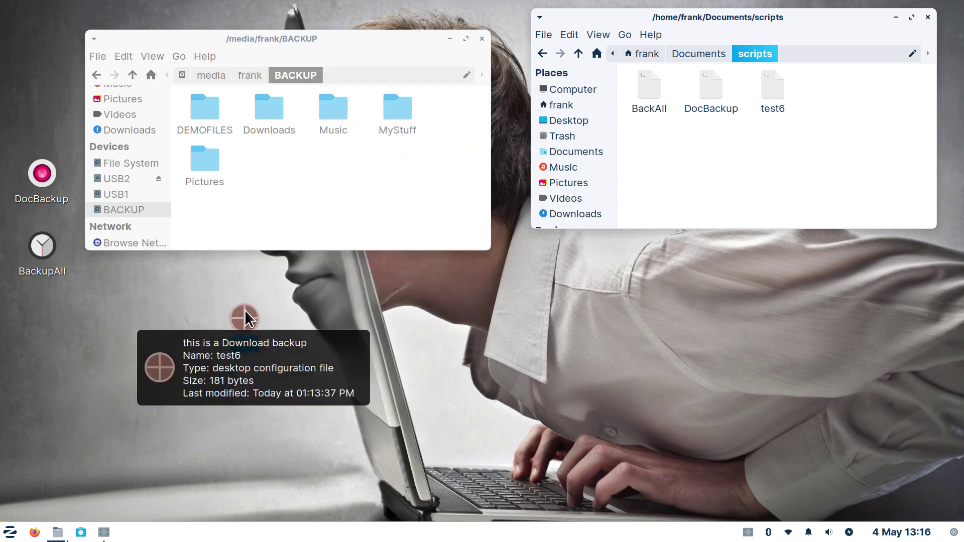
pyautogui.rightClick(245, 310)
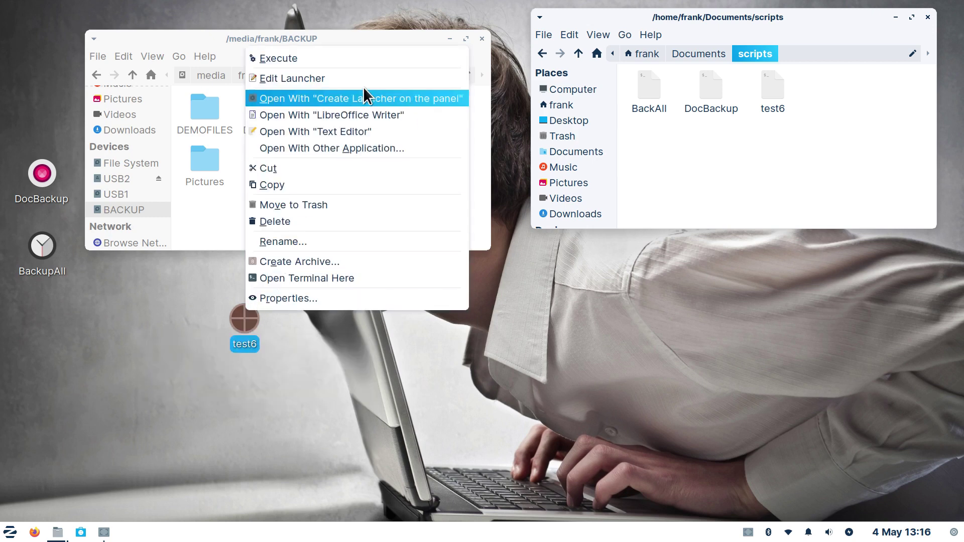
pyautogui.click(366, 80)
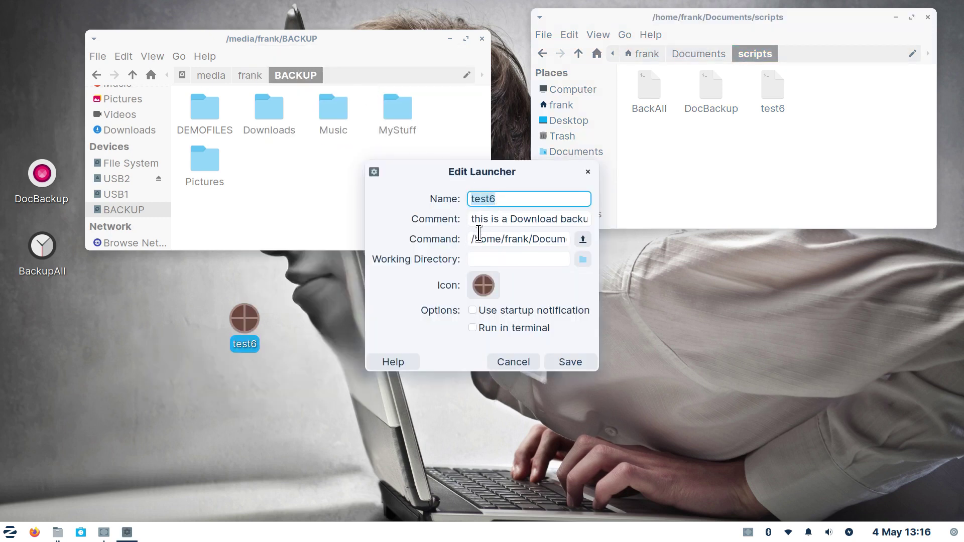
pyautogui.click(513, 362)
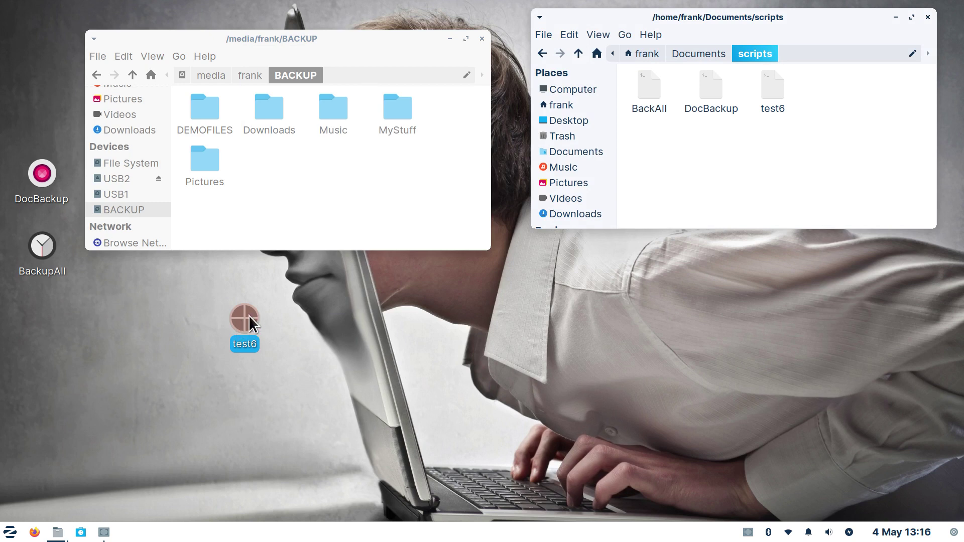
# Step: Delete the Downloads, Music, MyStuff and Pictures folders from the BACKUP drive, keeping DEMOFILES
pyautogui.click(294, 201)
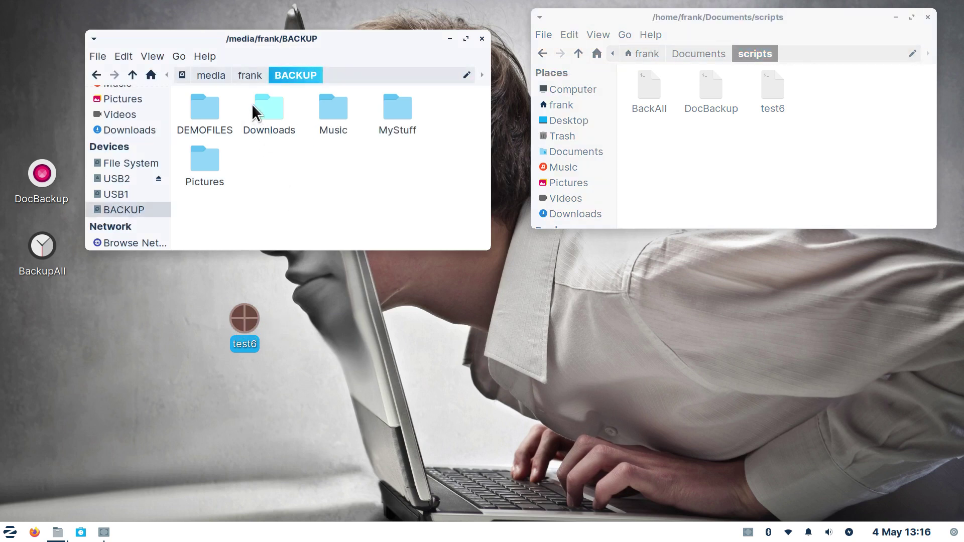
pyautogui.moveTo(250, 102); pyautogui.dragTo(424, 171)
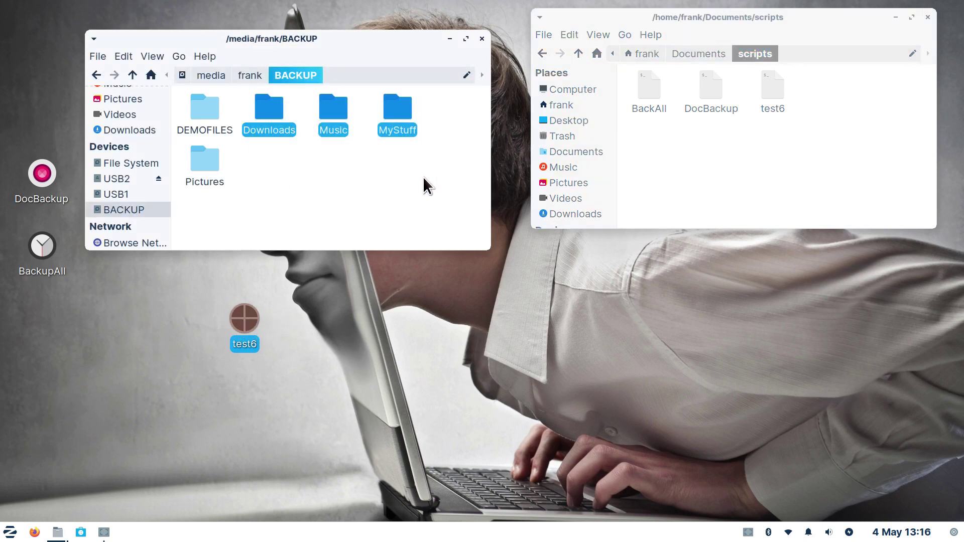
pyautogui.press('Delete')
pyautogui.click(275, 115)
pyautogui.press('Delete')
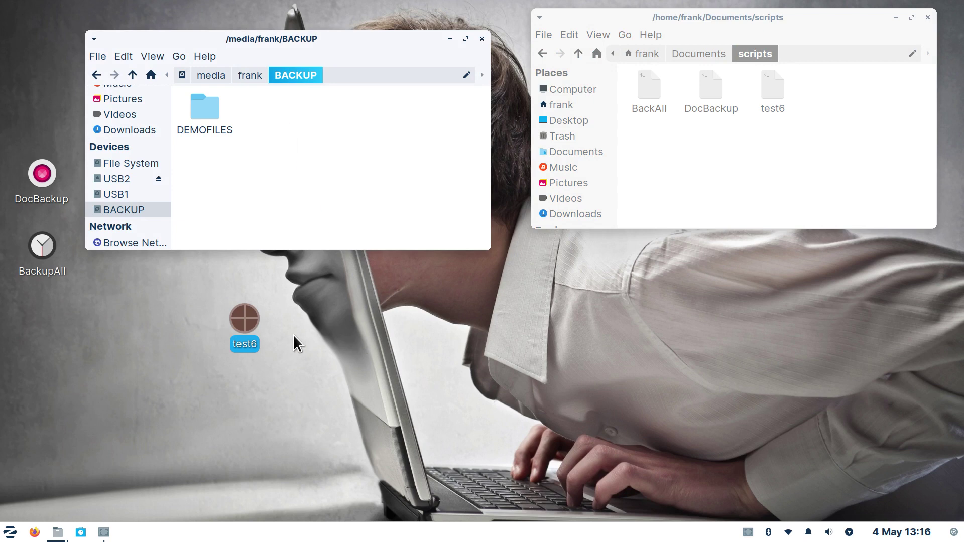
pyautogui.click(285, 329)
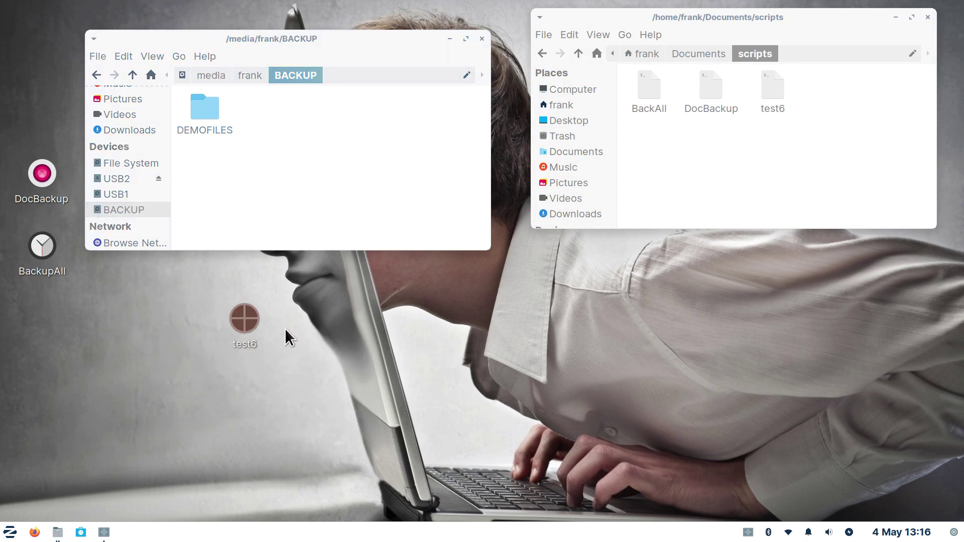
# Step: Run the test6 desktop launcher to back up to the BACKUP drive, and review and close the test6 script
pyautogui.doubleClick(240, 316)
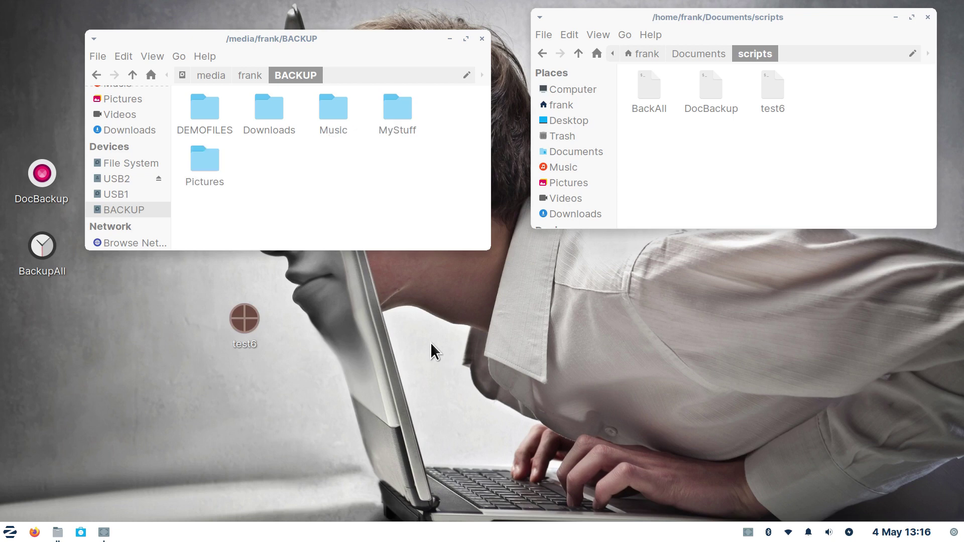
pyautogui.doubleClick(773, 91)
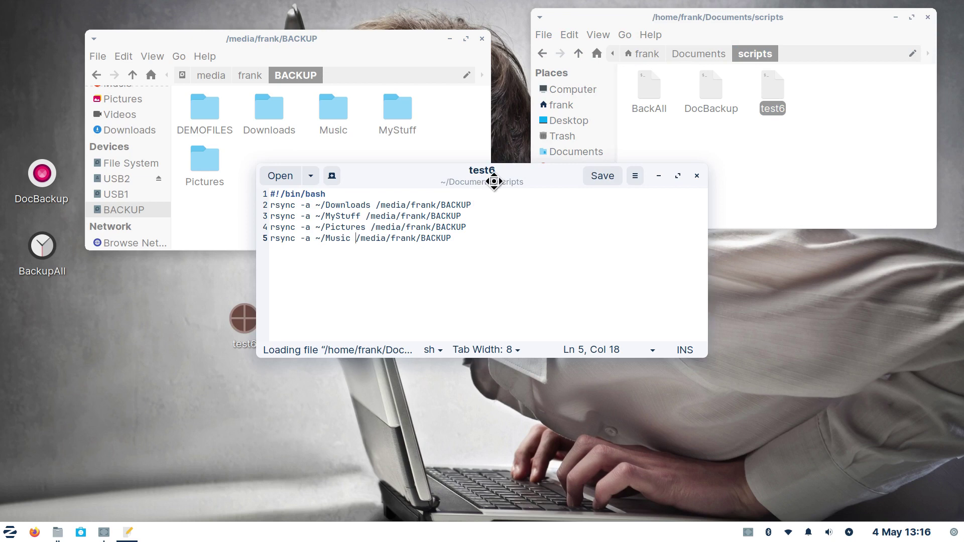
pyautogui.moveTo(460, 172); pyautogui.dragTo(636, 179)
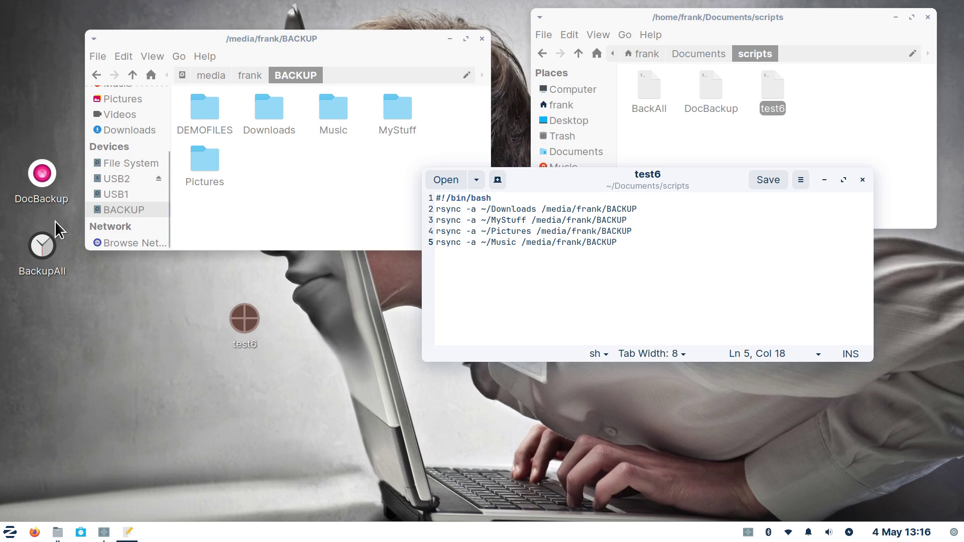
pyautogui.click(862, 179)
# Step: Duplicate the test6 script within the scripts folder, and open and close the copy to check its commands
pyautogui.rightClick(769, 83)
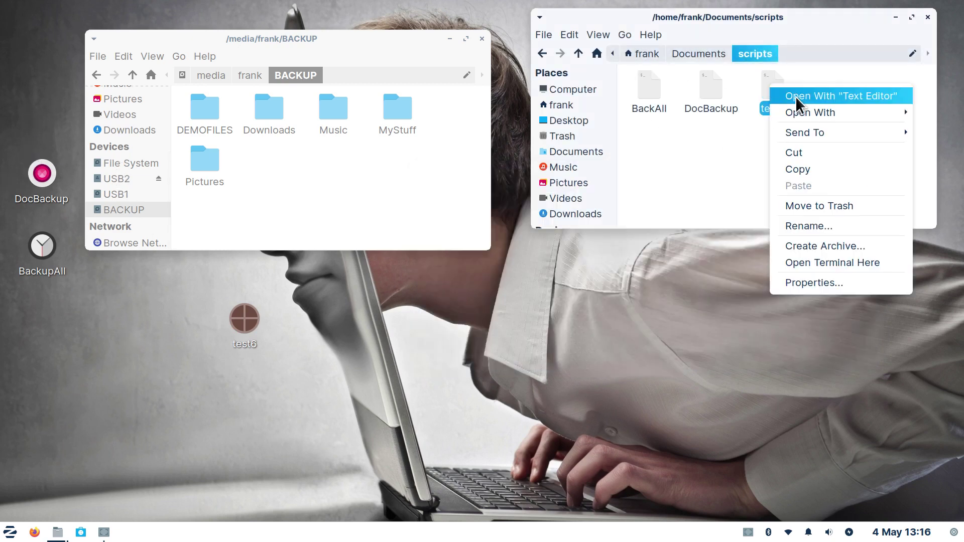
pyautogui.click(807, 166)
pyautogui.rightClick(730, 146)
pyautogui.click(770, 197)
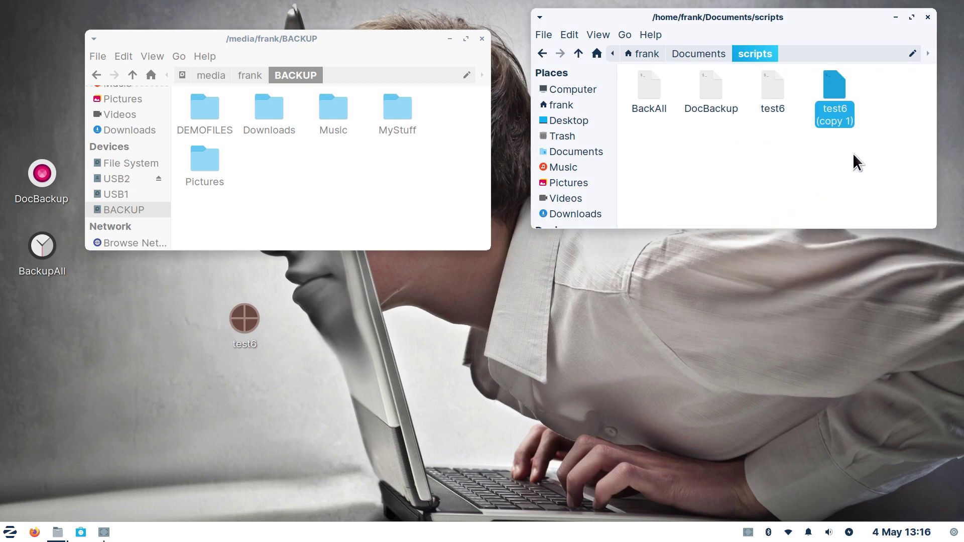
pyautogui.doubleClick(837, 83)
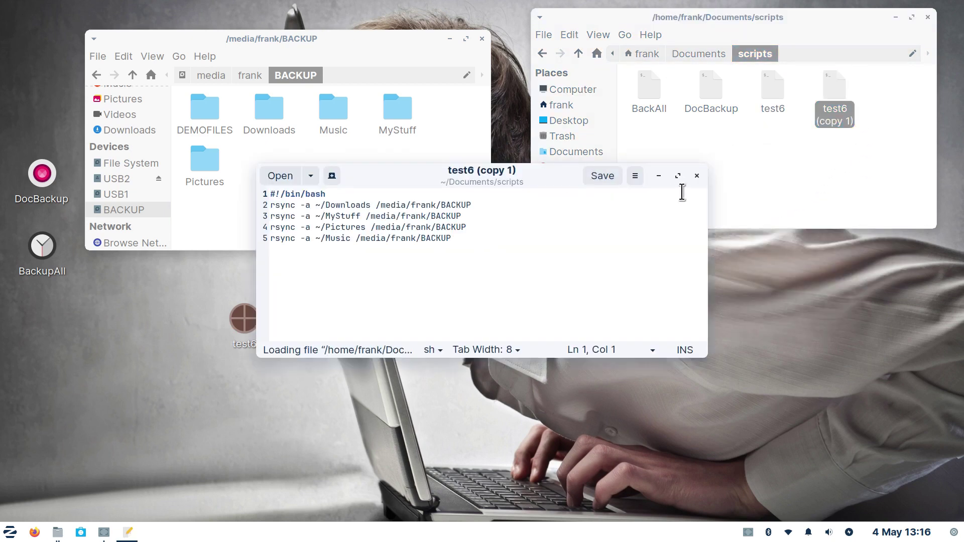
pyautogui.click(695, 176)
# Step: Delete the duplicate of the test6 script from the scripts folder
pyautogui.rightClick(827, 92)
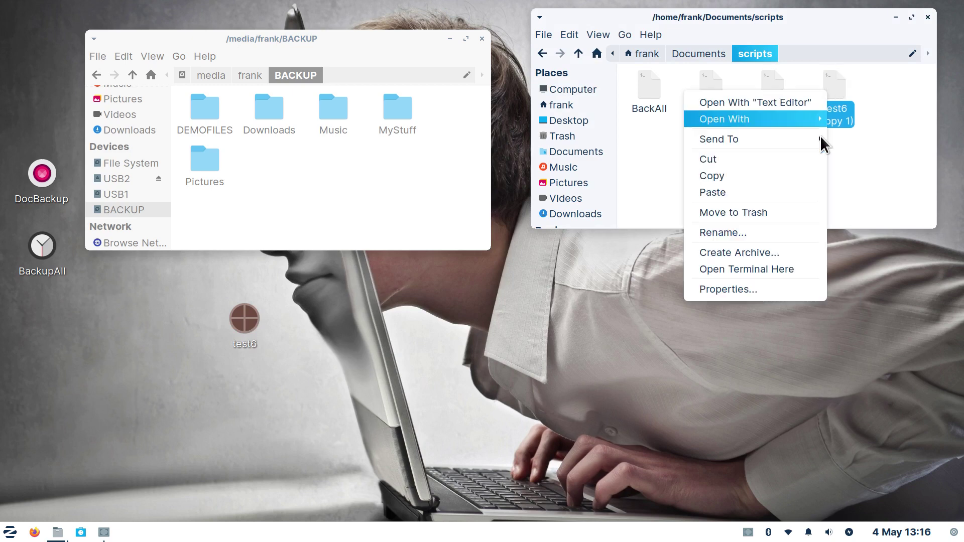
pyautogui.click(882, 161)
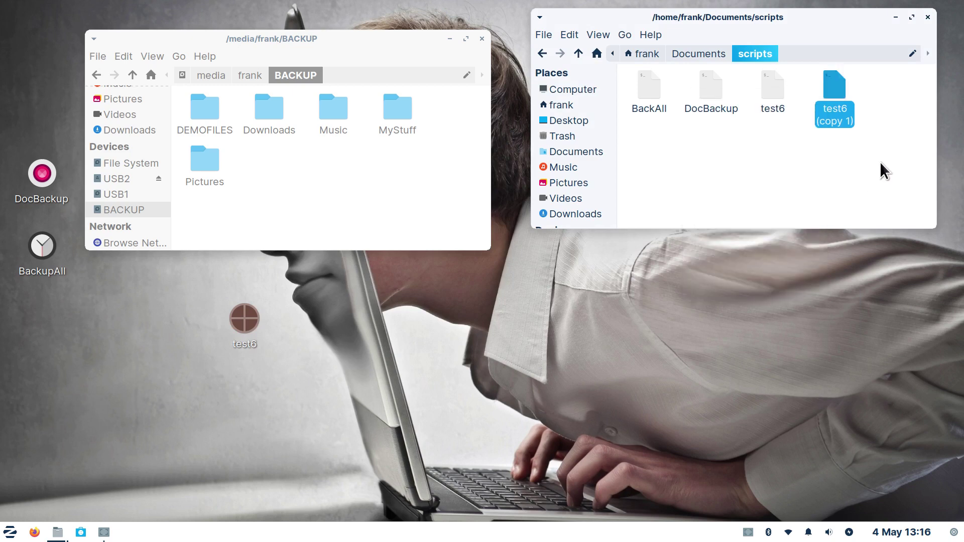
pyautogui.click(704, 83)
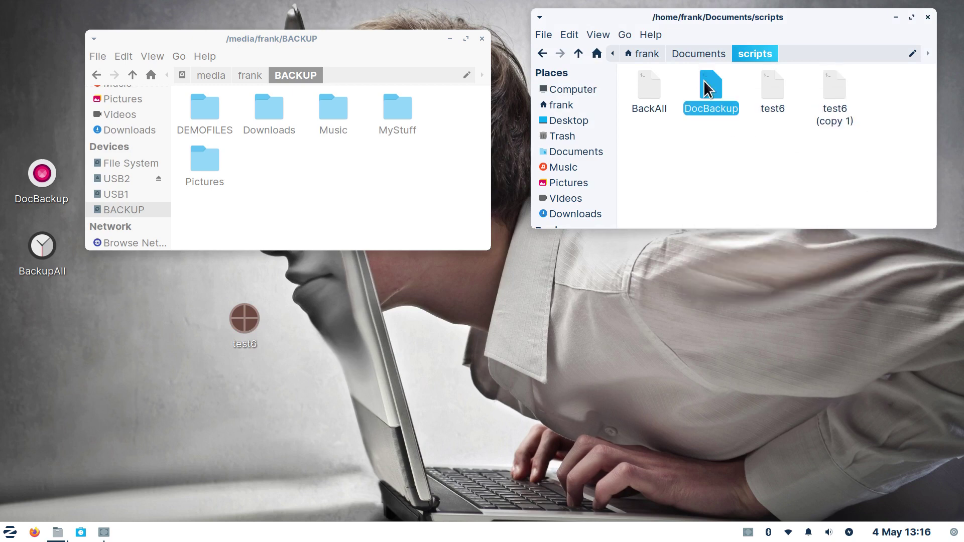
pyautogui.click(642, 86)
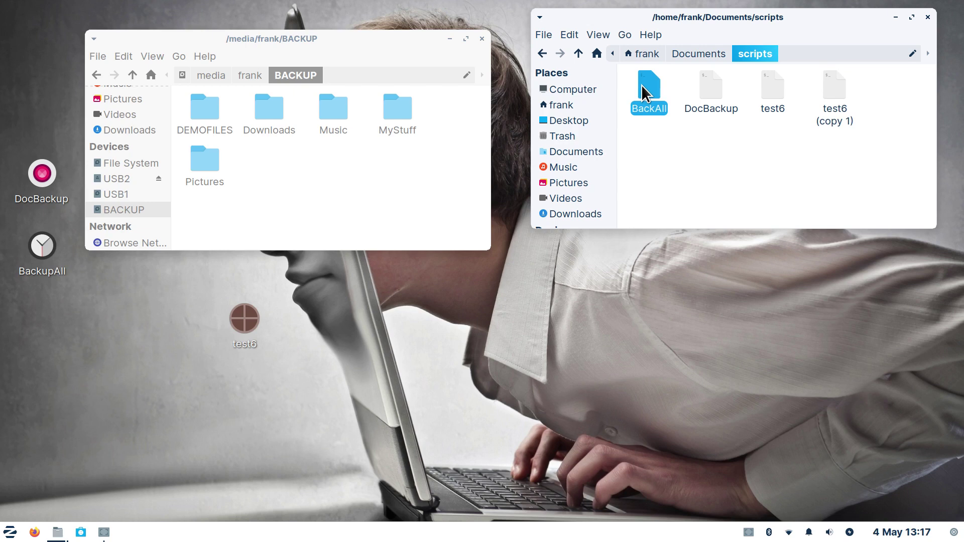
pyautogui.click(870, 91)
pyautogui.click(830, 116)
pyautogui.press('Delete')
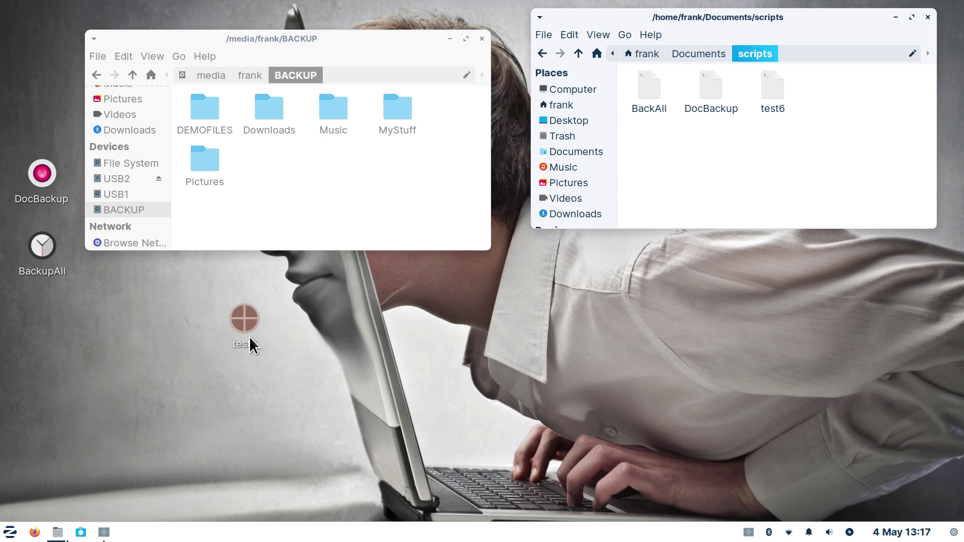
# Step: Create desktop links to the test6 and BackAll scripts from the scripts folder
pyautogui.rightClick(767, 93)
pyautogui.moveTo(794, 129)
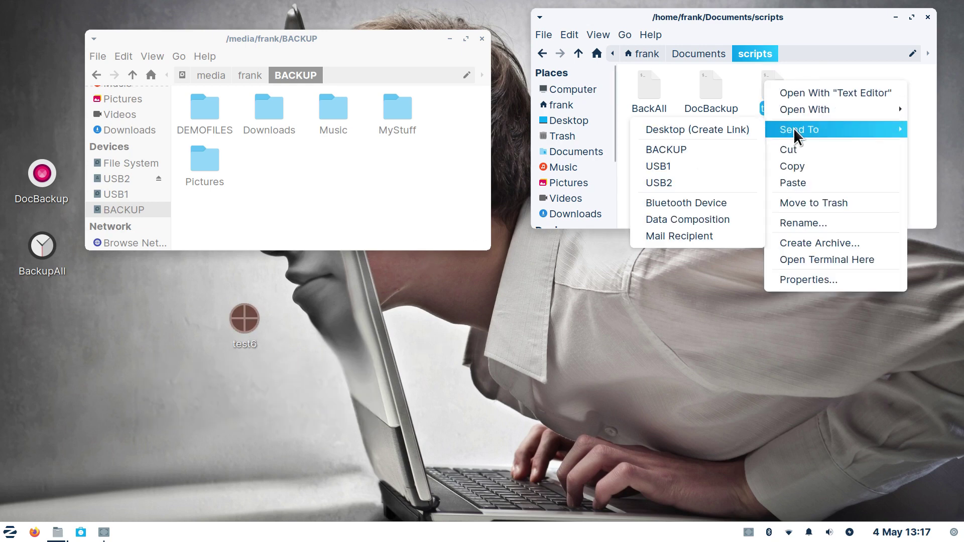
pyautogui.click(729, 125)
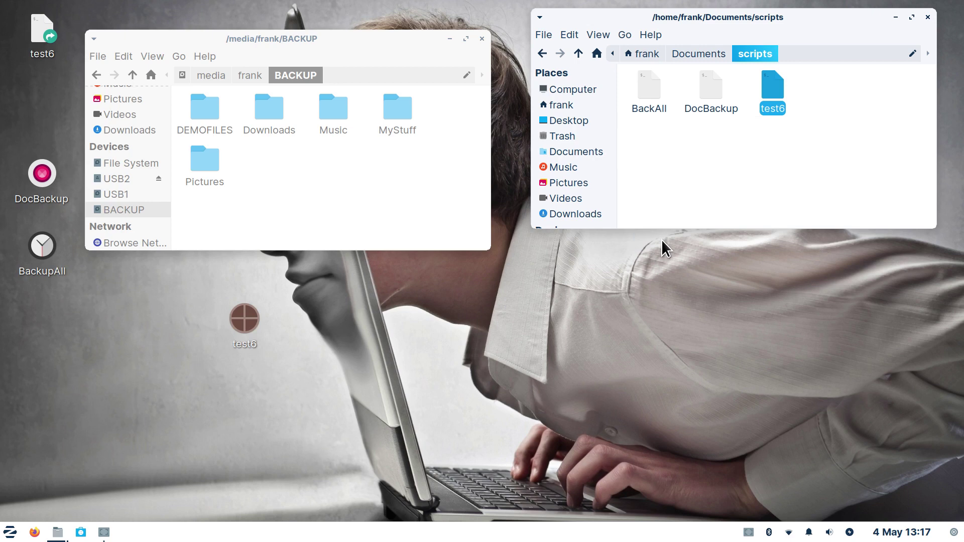
pyautogui.click(650, 88)
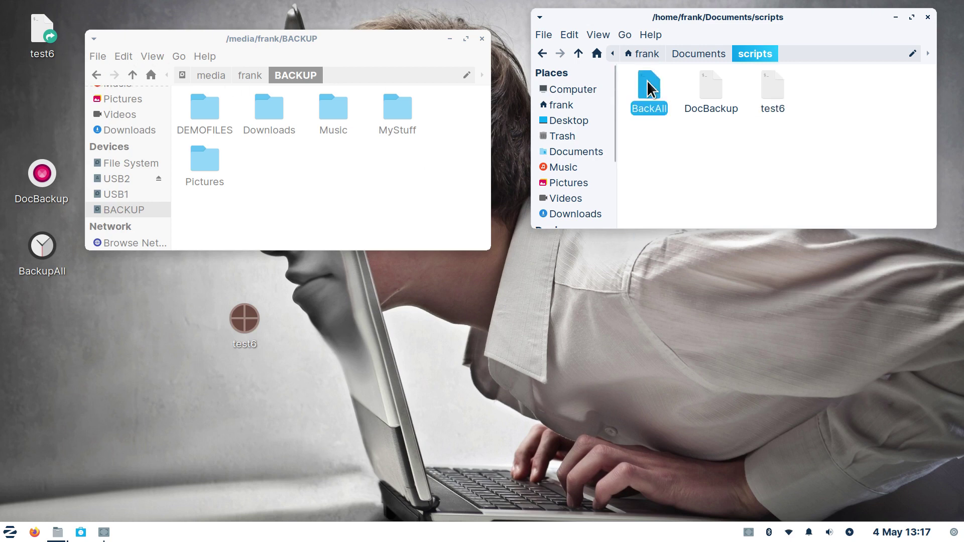
pyautogui.rightClick(651, 89)
pyautogui.moveTo(686, 130)
pyautogui.click(852, 129)
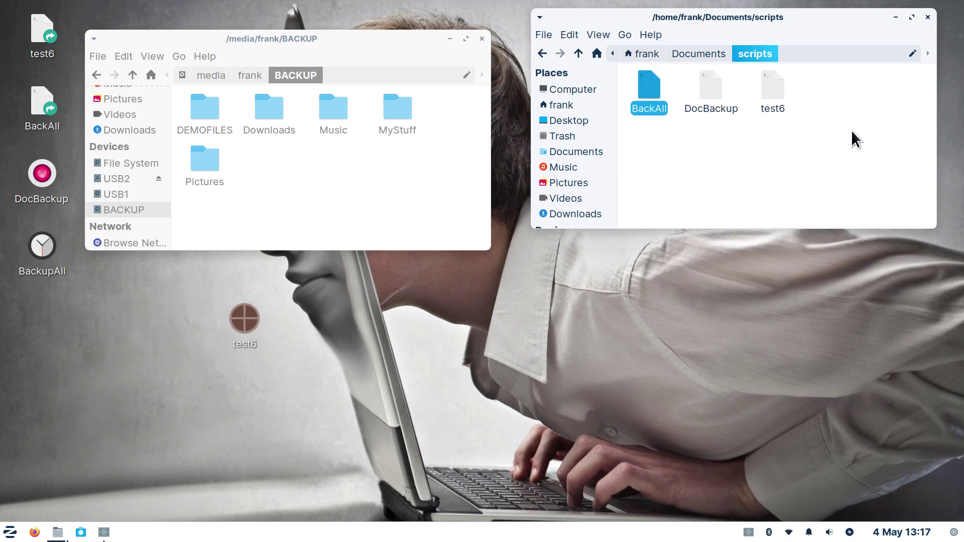
# Step: Create a desktop link to the DocBackup script
pyautogui.rightClick(703, 80)
pyautogui.moveTo(758, 113)
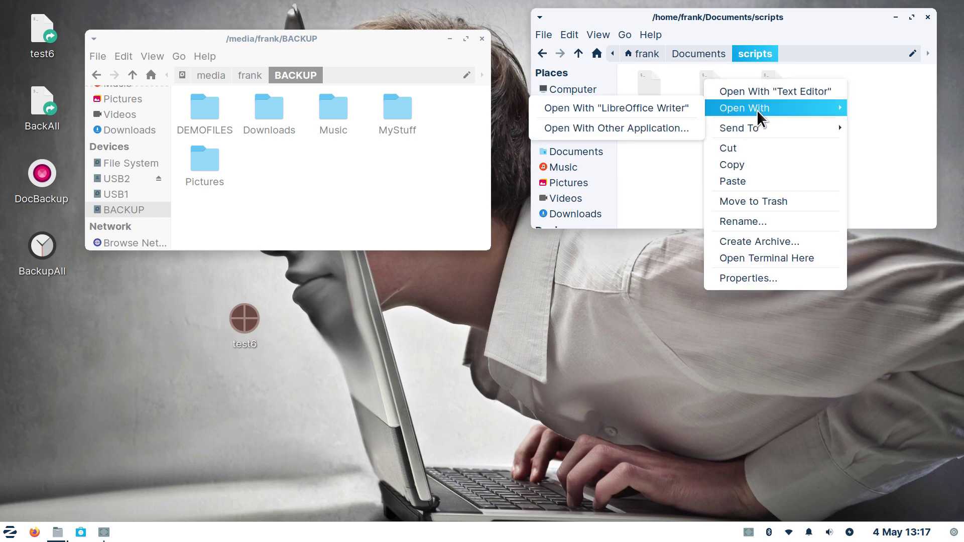
pyautogui.click(917, 144)
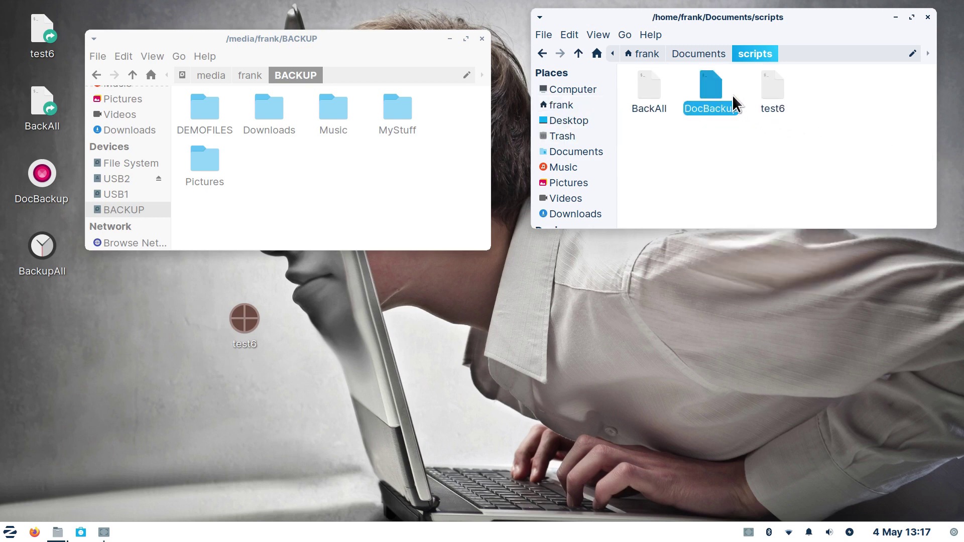
pyautogui.rightClick(710, 88)
pyautogui.moveTo(766, 136)
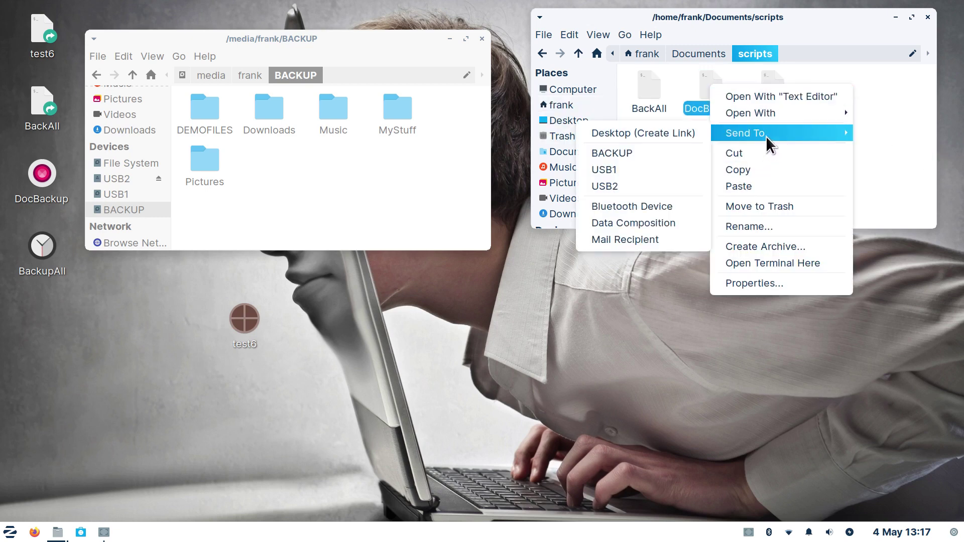
pyautogui.click(673, 135)
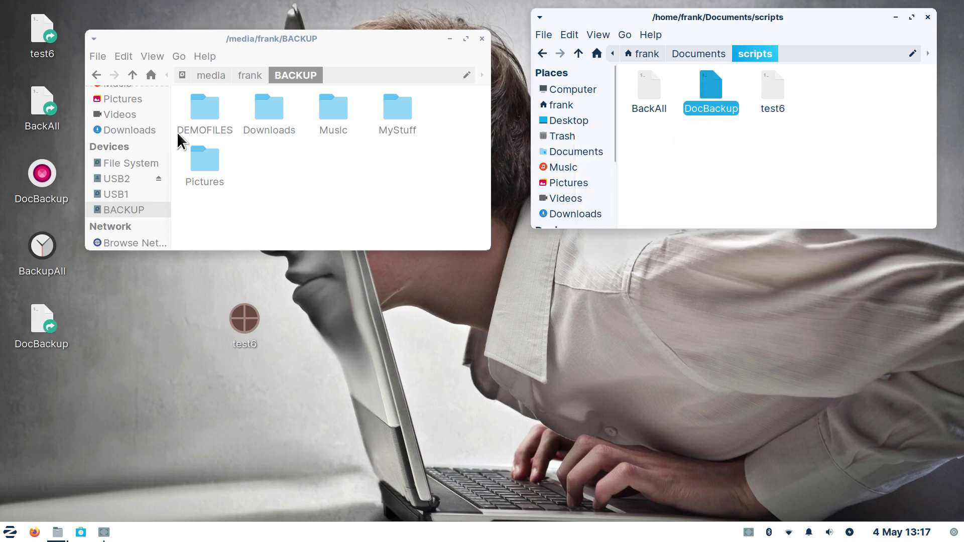
# Step: Move the BACKUP window clear of the desktop icons and show the home folder in the other file window
pyautogui.moveTo(293, 41); pyautogui.dragTo(316, 36)
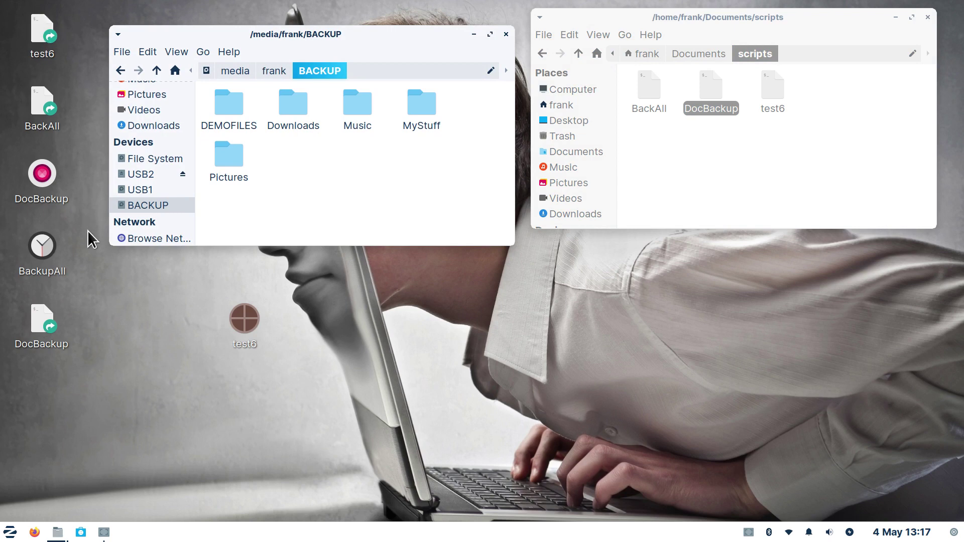
pyautogui.moveTo(44, 334)
pyautogui.click(579, 100)
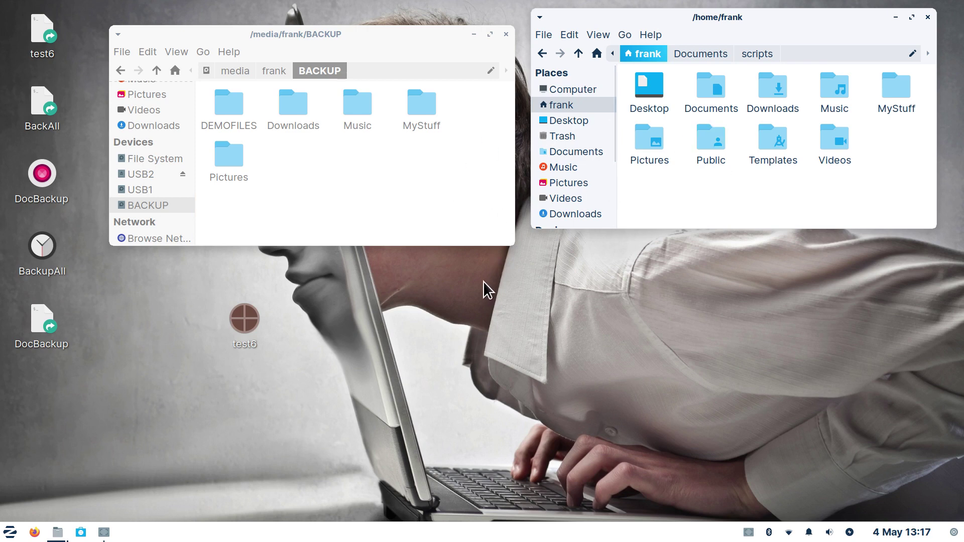
# Step: Close the BACKUP window and place the test6 launcher below the DocBackup link in the desktop icon column
pyautogui.click(505, 34)
pyautogui.click(239, 325)
pyautogui.moveTo(239, 324); pyautogui.dragTo(69, 382)
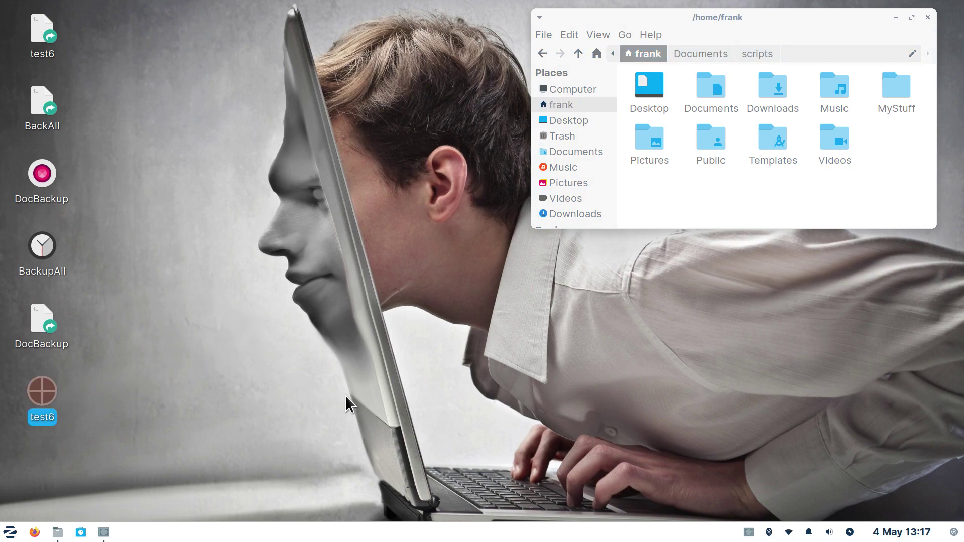